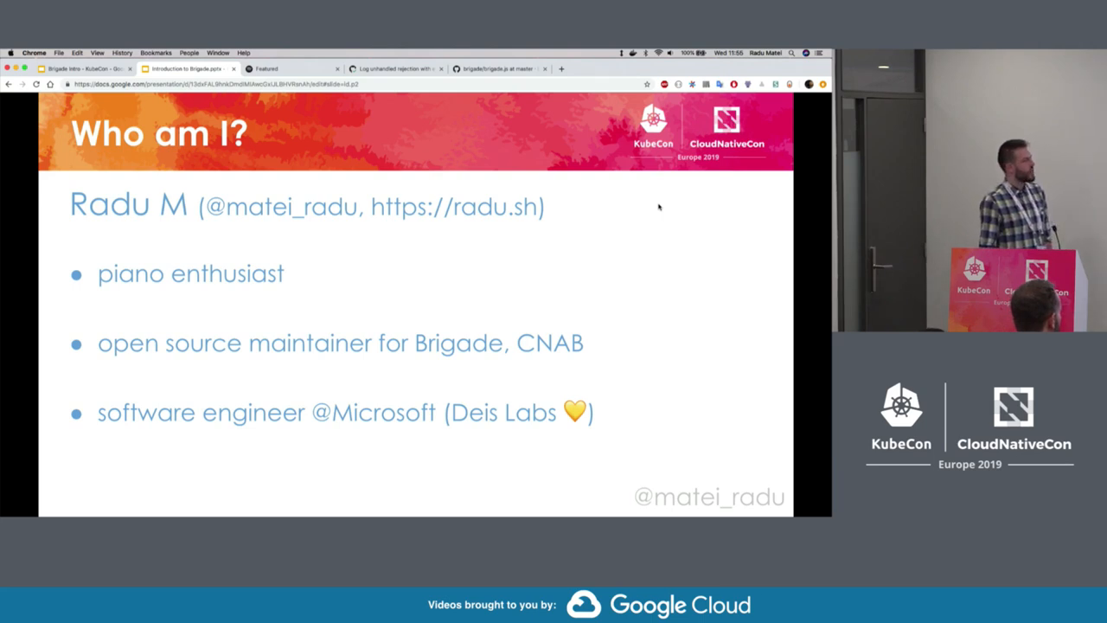
Advance the deck from the 'Who am I?' slide to the 'What is an OS?' slide.
{"action": "key", "text": "Right"}
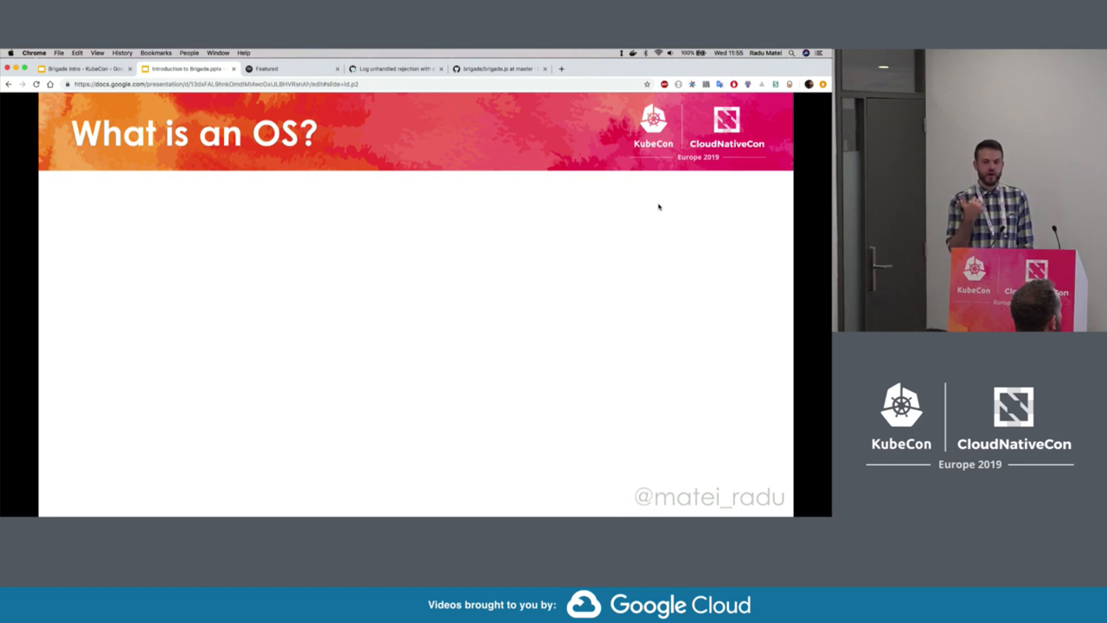
Reveal the OS definition and both cloud OS points, reaching the Operating System Shell Scripting slide.
{"action": "key", "text": "Right"}
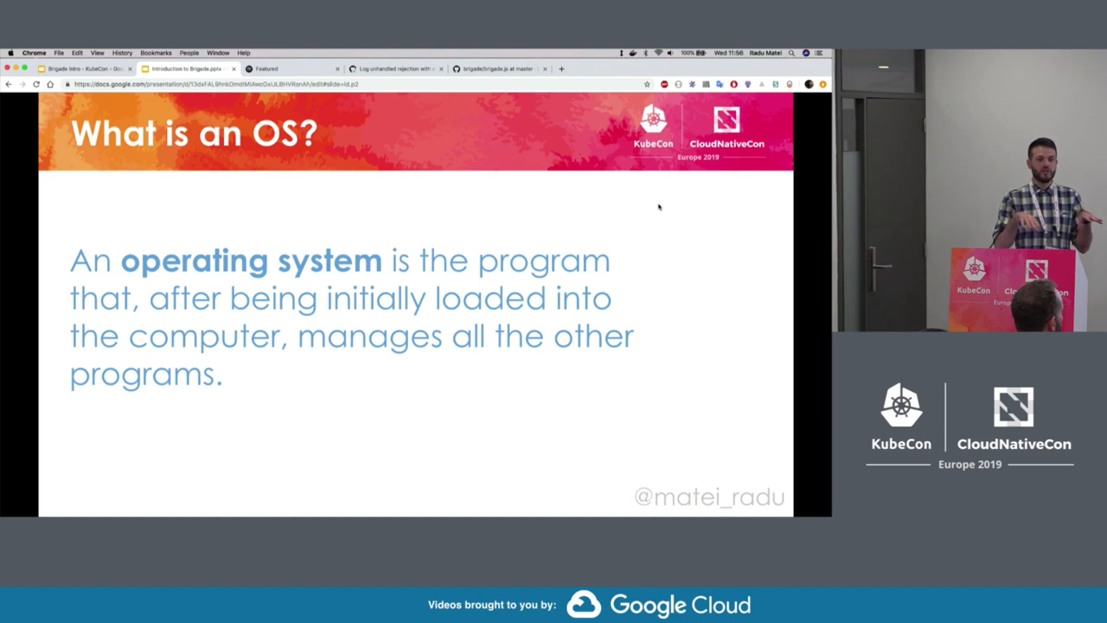
{"action": "key", "text": "Right"}
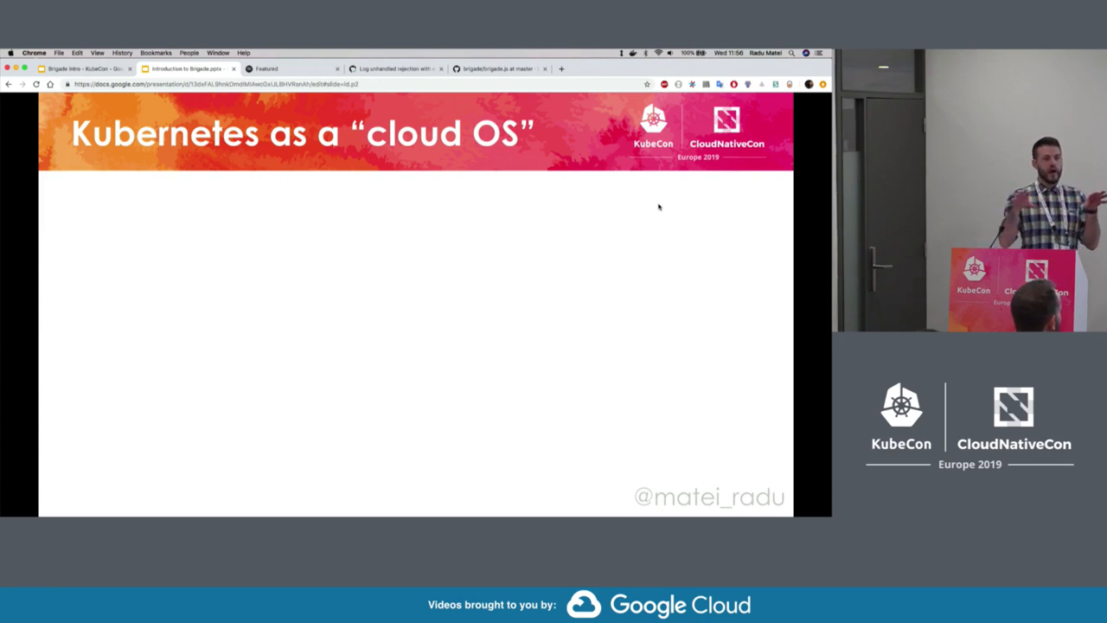
{"action": "key", "text": "Right"}
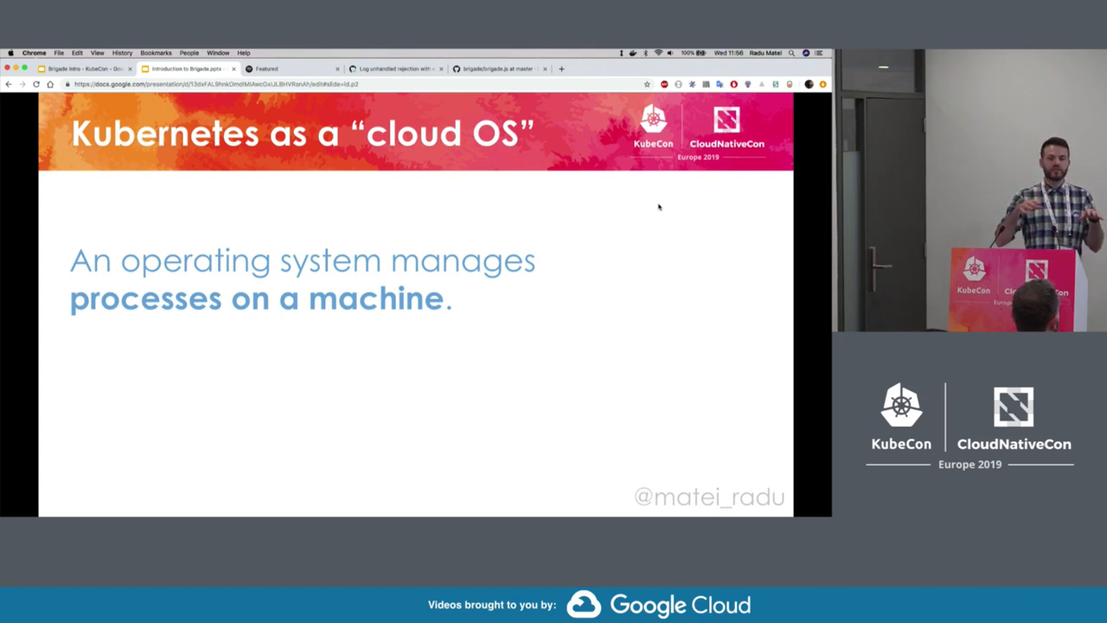
{"action": "key", "text": "Right"}
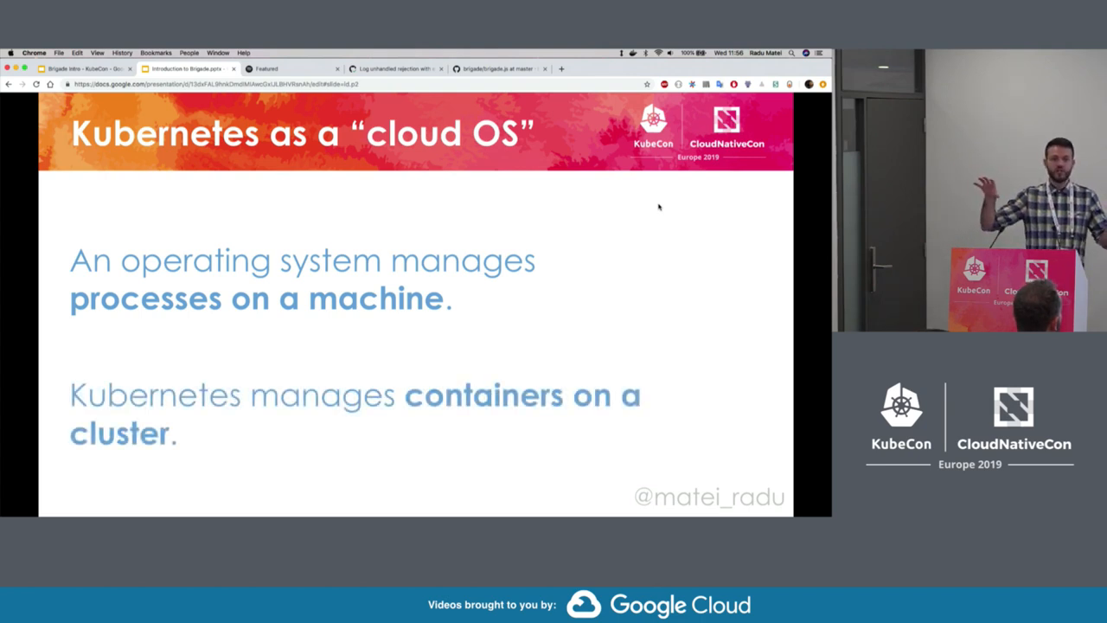
{"action": "key", "text": "Right"}
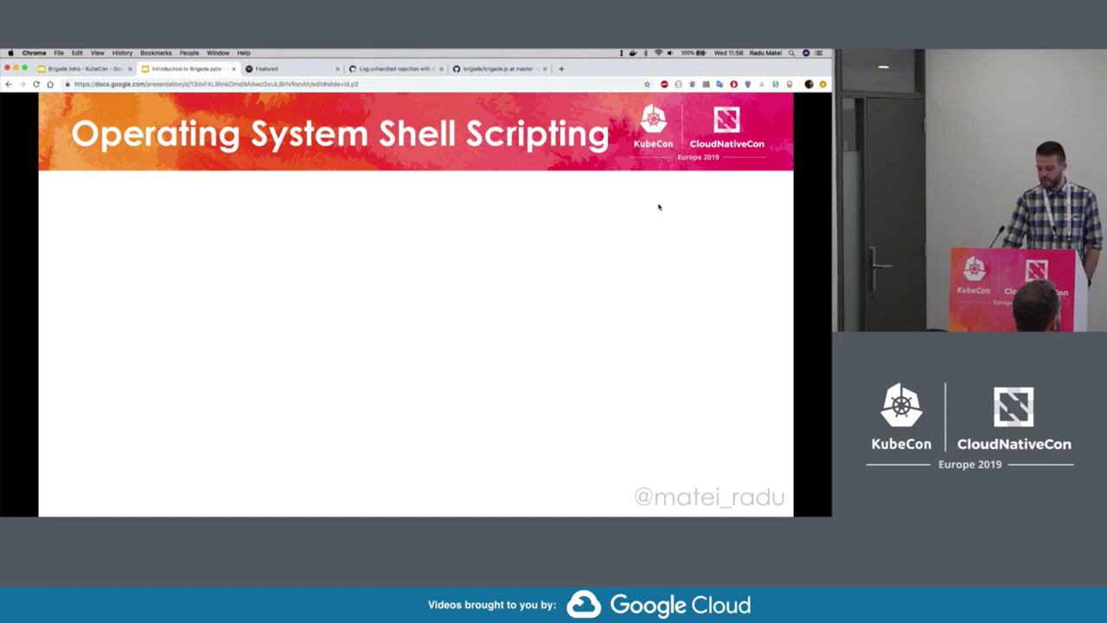
Reveal the process flow-control description and the bash loop example.
{"action": "key", "text": "Right"}
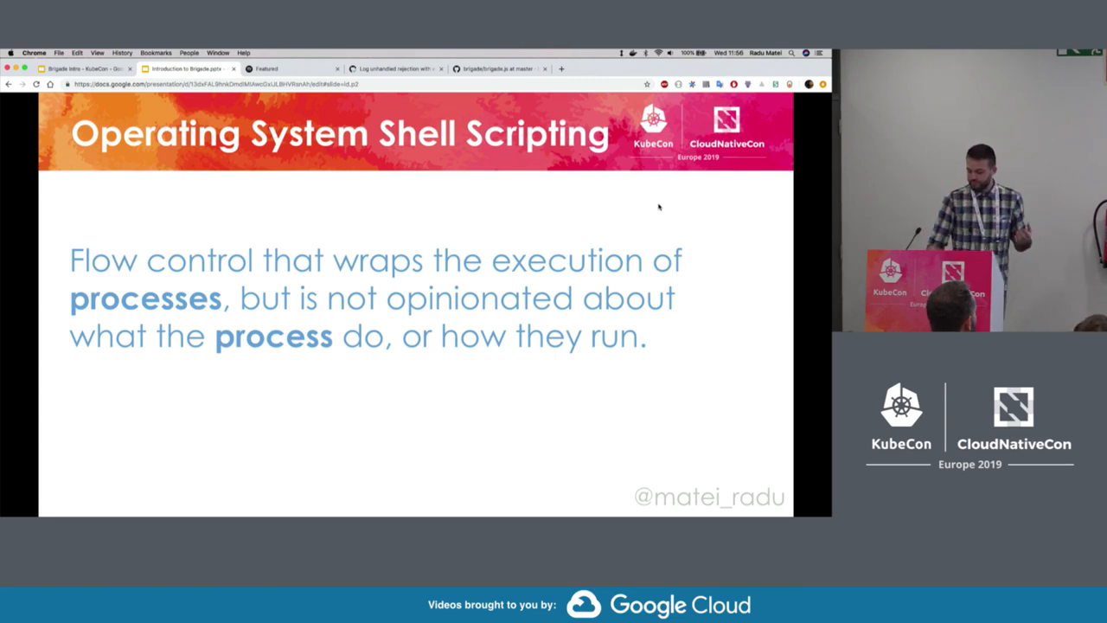
{"action": "key", "text": "Right"}
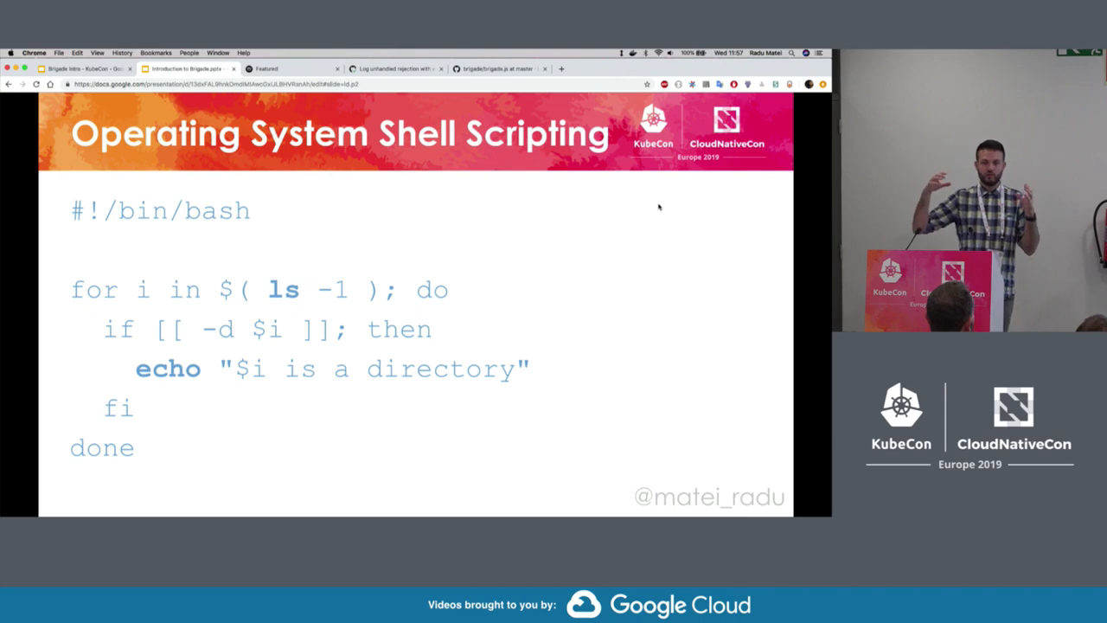
Show the Cluster Shell Scripting? slide, the container flow-control description and the pseudo-code example.
{"action": "key", "text": "Right"}
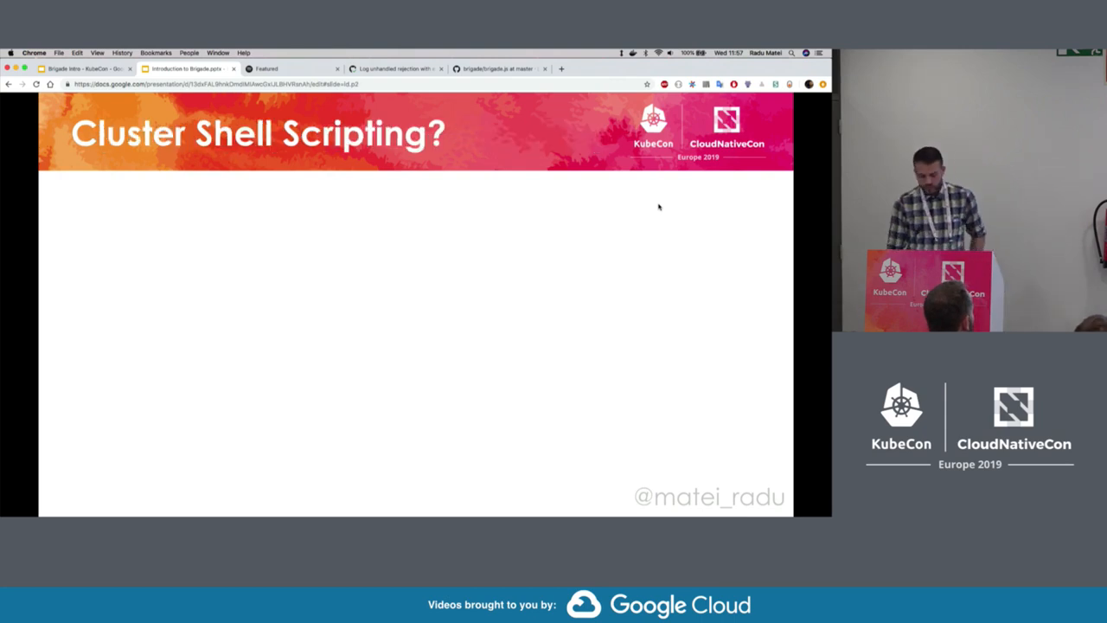
{"action": "key", "text": "Right"}
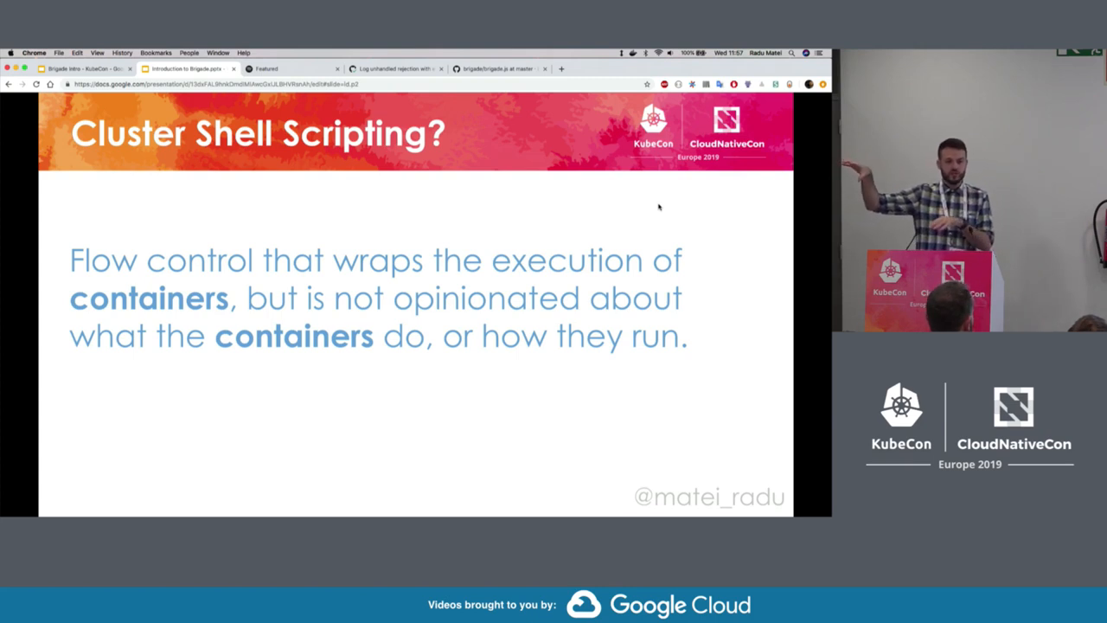
{"action": "key", "text": "Right"}
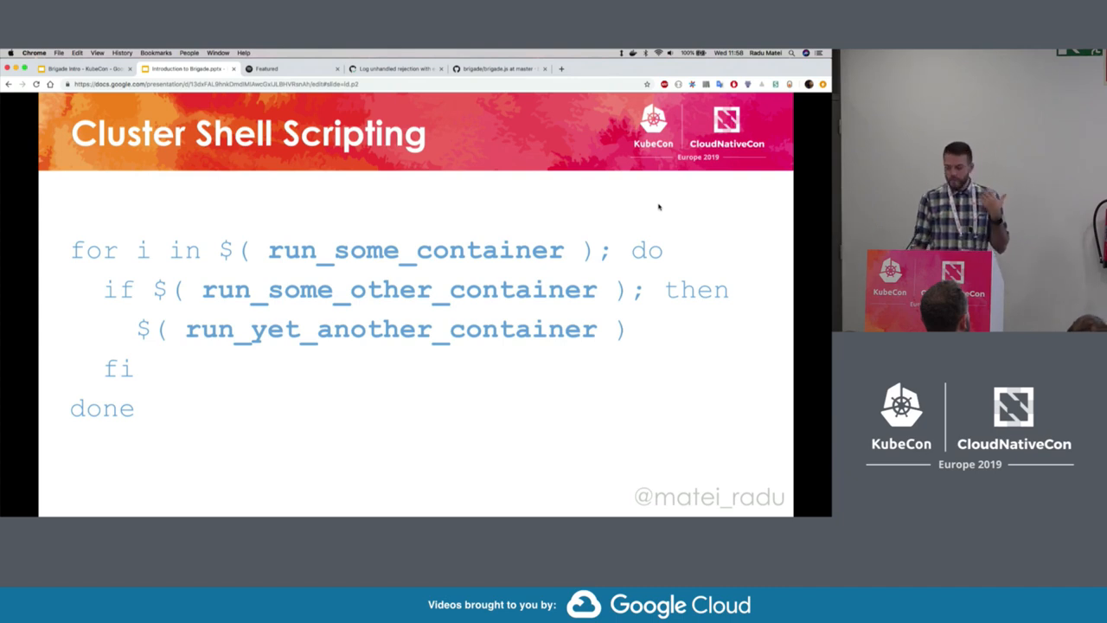
Advance the deck to the Brigade logo slide.
{"action": "key", "text": "Right"}
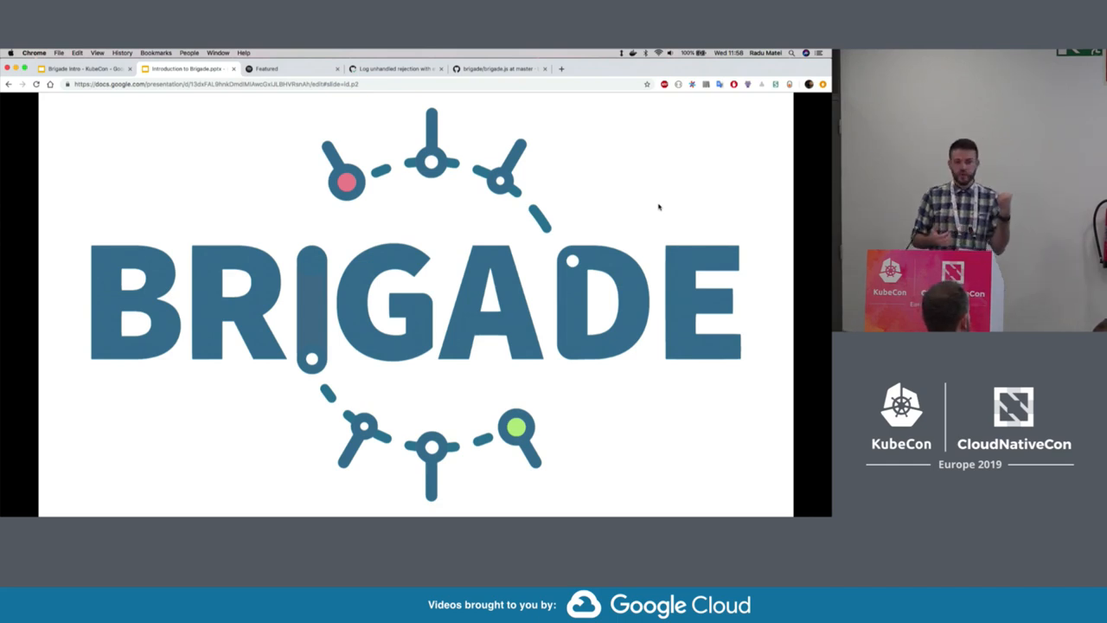
Reveal the CNCF Sandbox, event-driven, Kubernetes-native and workflow points with the sandbox logo, then return to the pseudo-code slide.
{"action": "key", "text": "Right"}
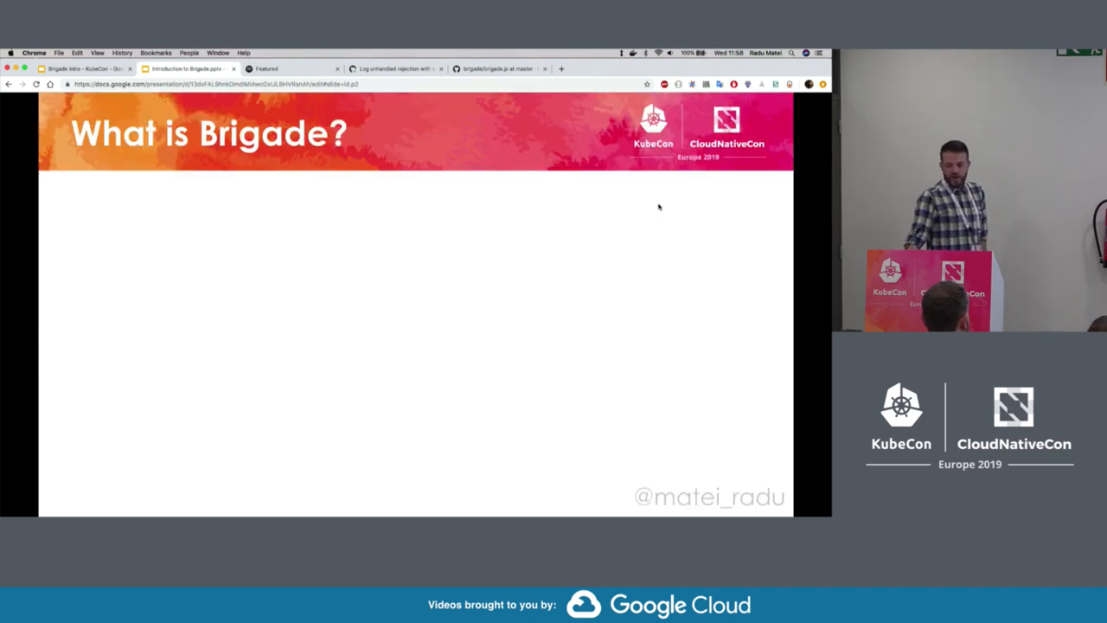
{"action": "key", "text": "Right"}
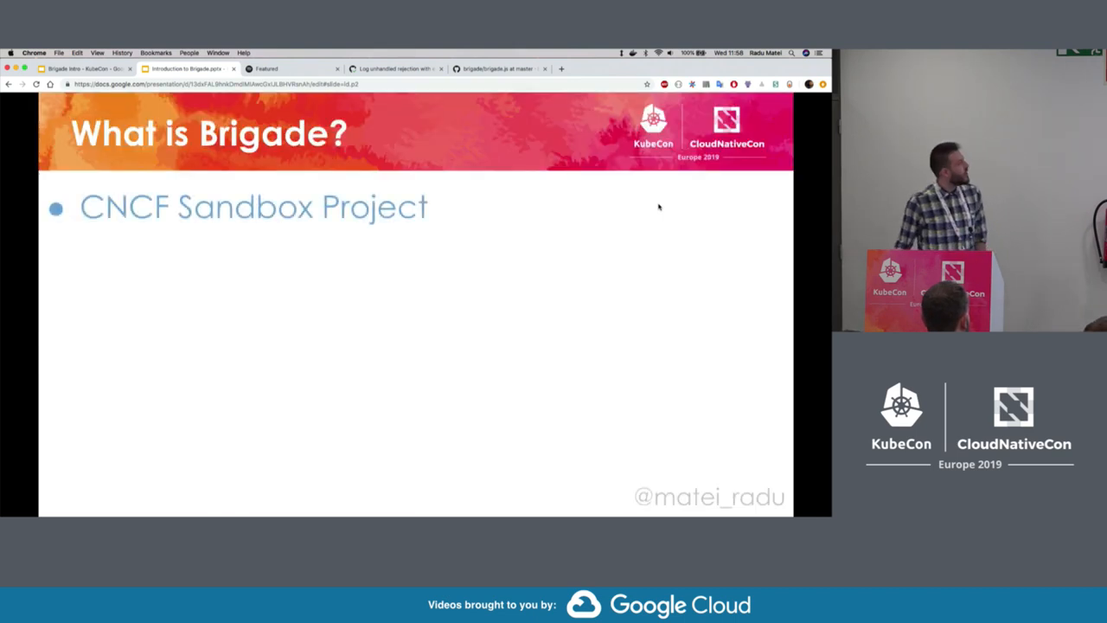
{"action": "key", "text": "Right"}
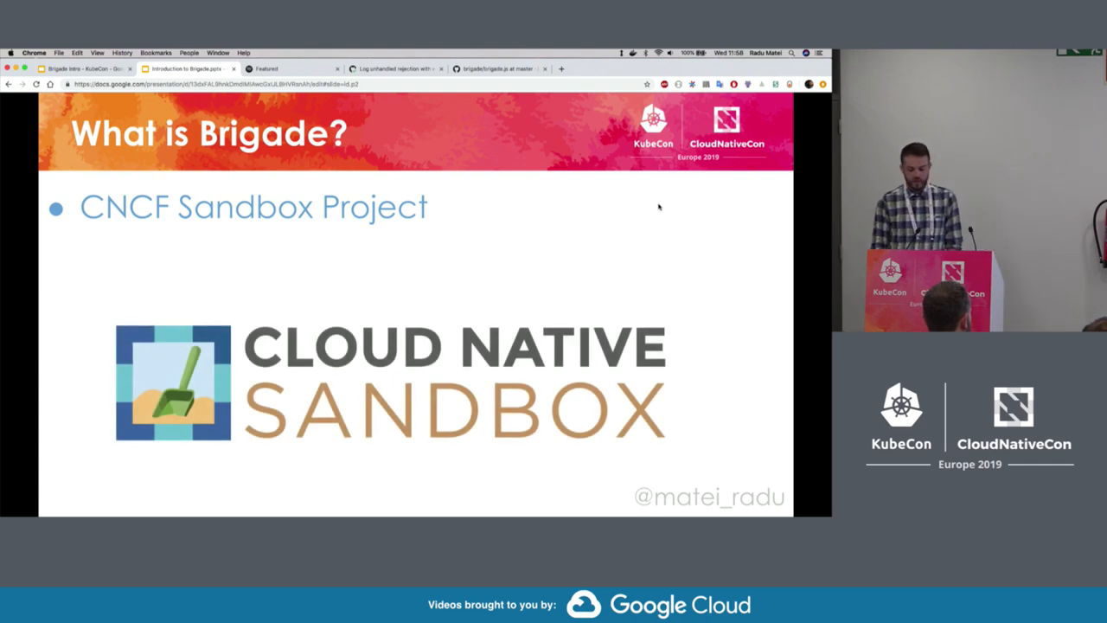
{"action": "key", "text": "Right"}
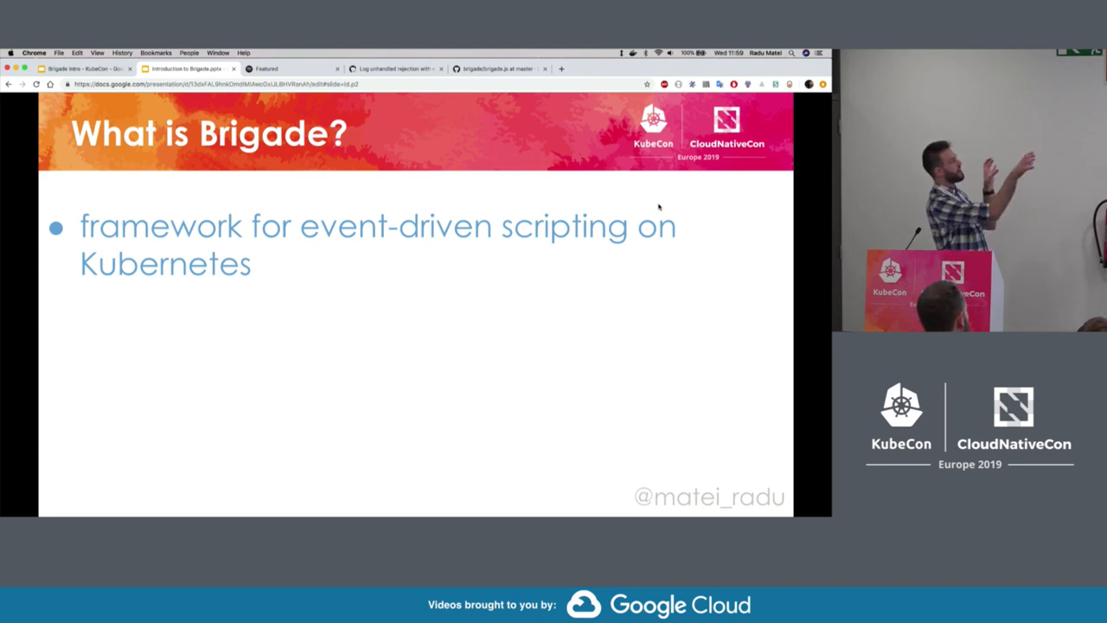
{"action": "key", "text": "Right"}
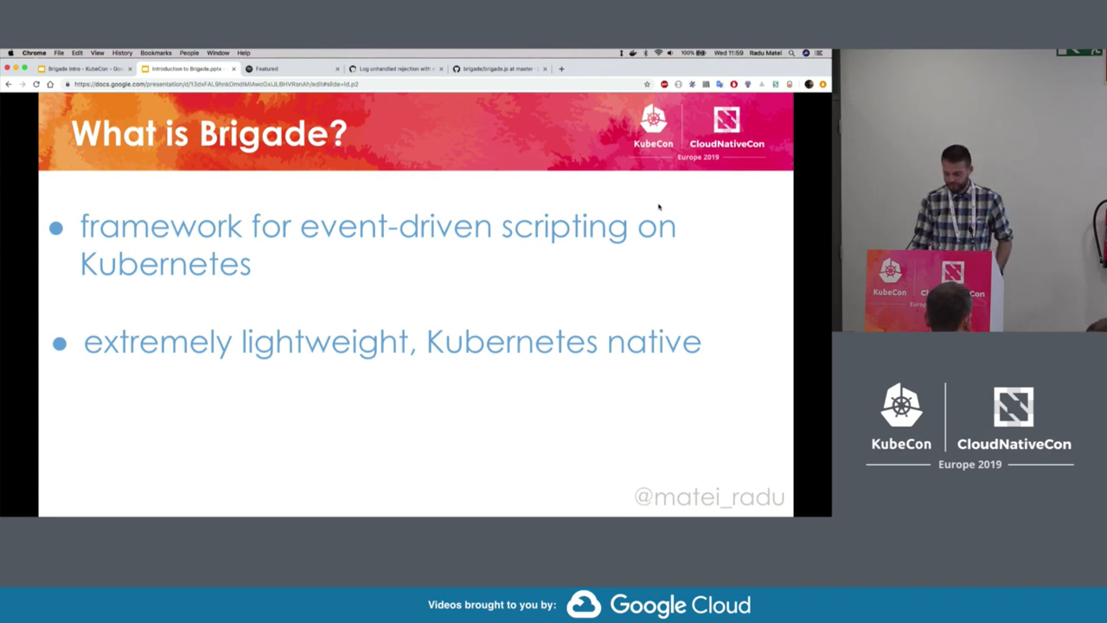
{"action": "key", "text": "Right"}
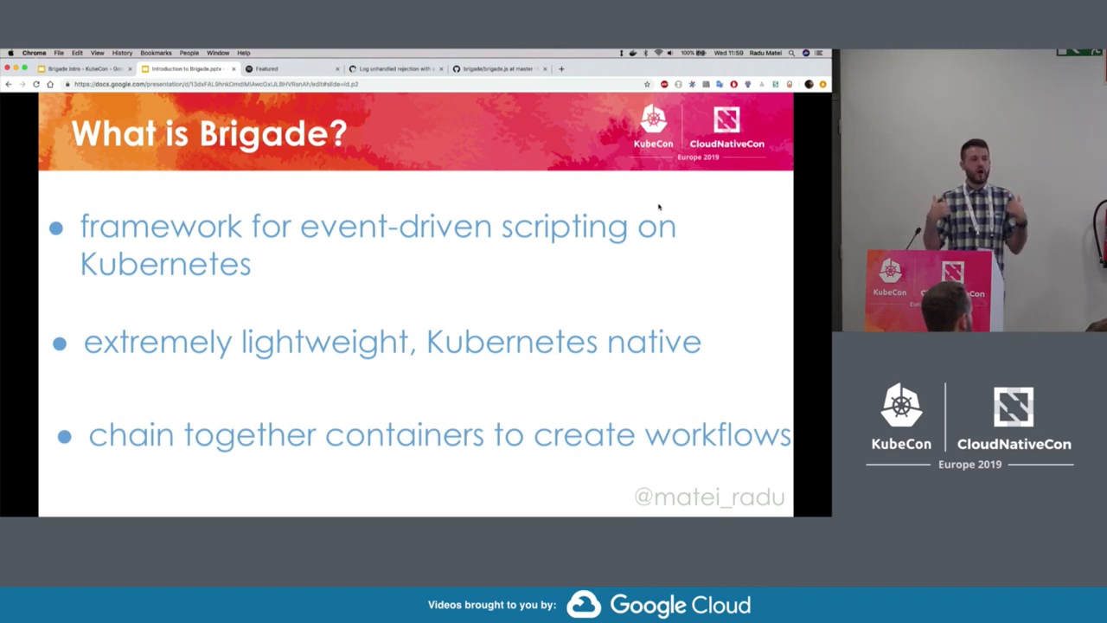
{"action": "key", "text": "Right"}
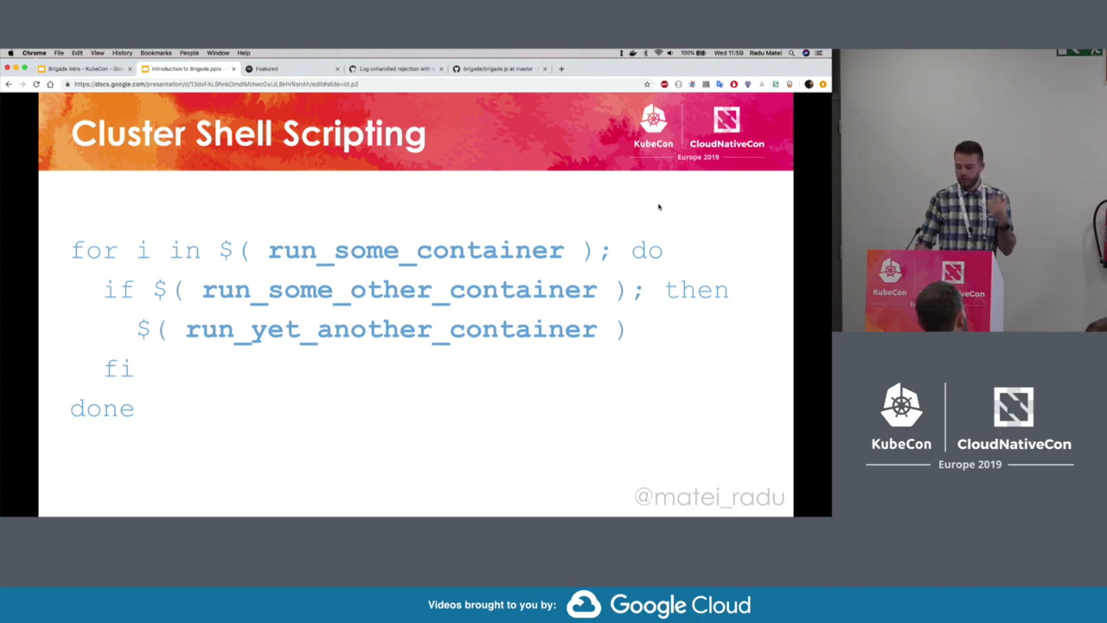
Reveal the data-sharing and when-to-execute questions, then reach 'Choose a language, don't write one'.
{"action": "key", "text": "Right"}
{"action": "key", "text": "Right"}
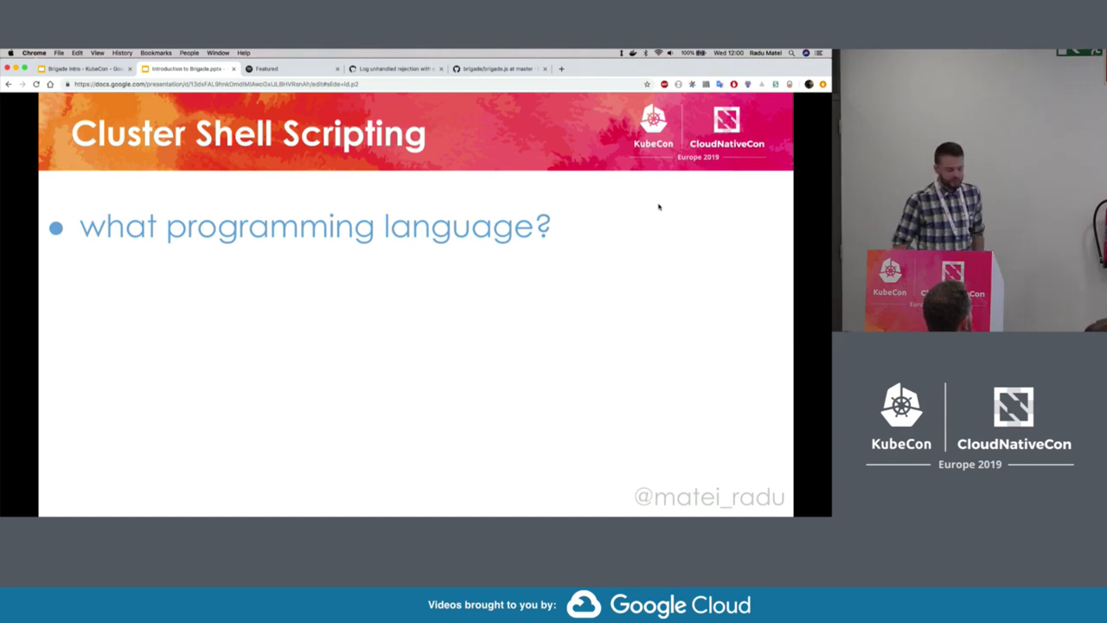
{"action": "key", "text": "Right"}
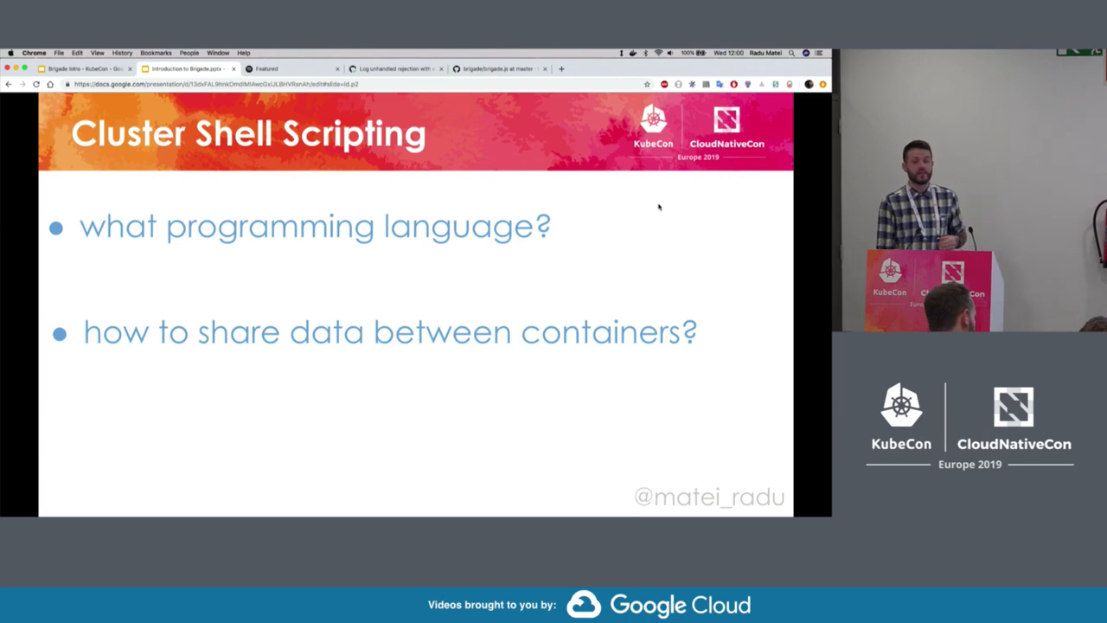
{"action": "key", "text": "Right"}
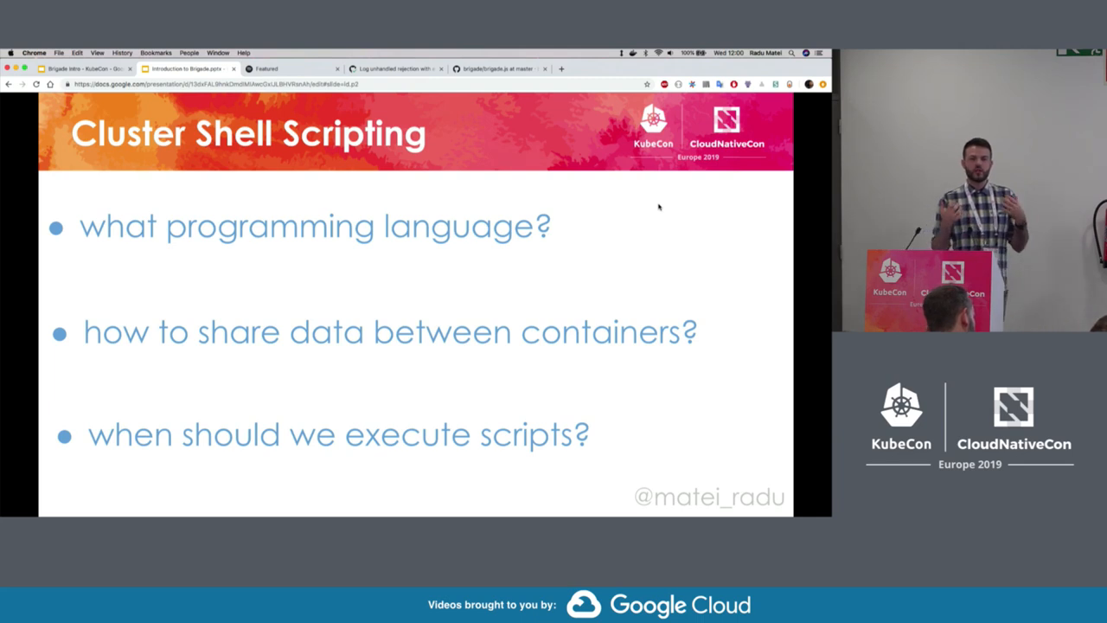
{"action": "key", "text": "Down"}
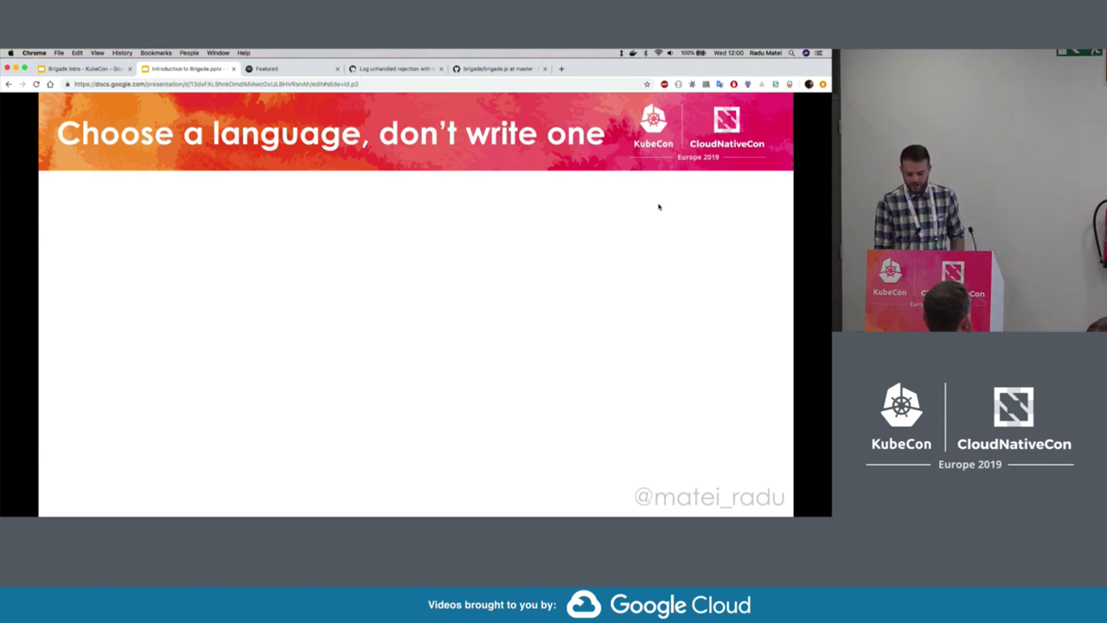
Show the languages chart, then reveal the most popular, rich ecosystem and extremely flexible JavaScript points.
{"action": "key", "text": "Right"}
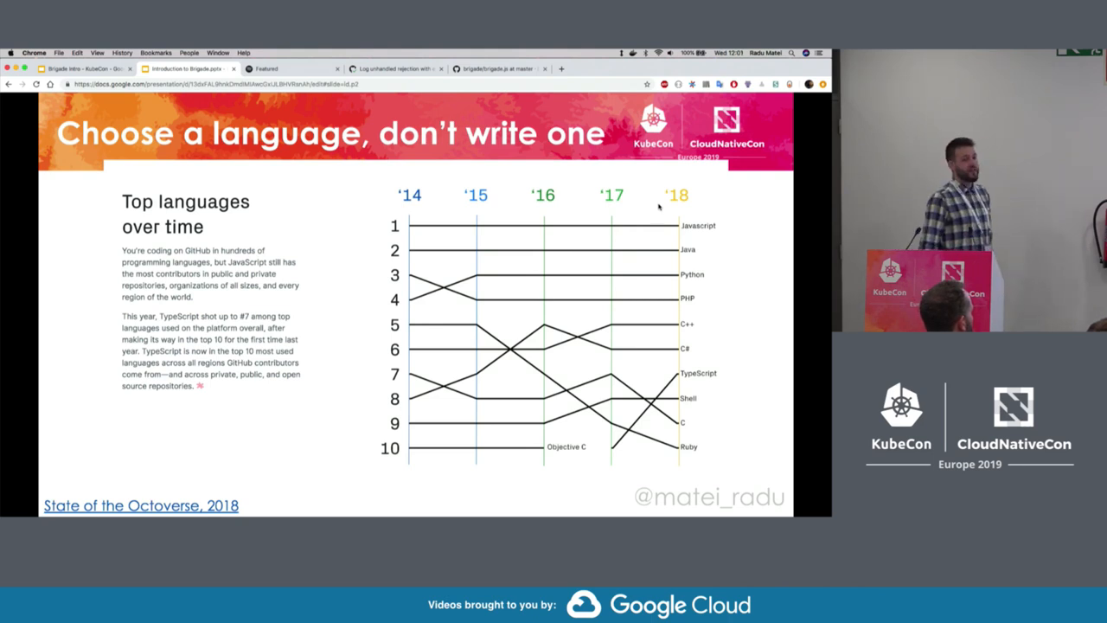
{"action": "key", "text": "Right"}
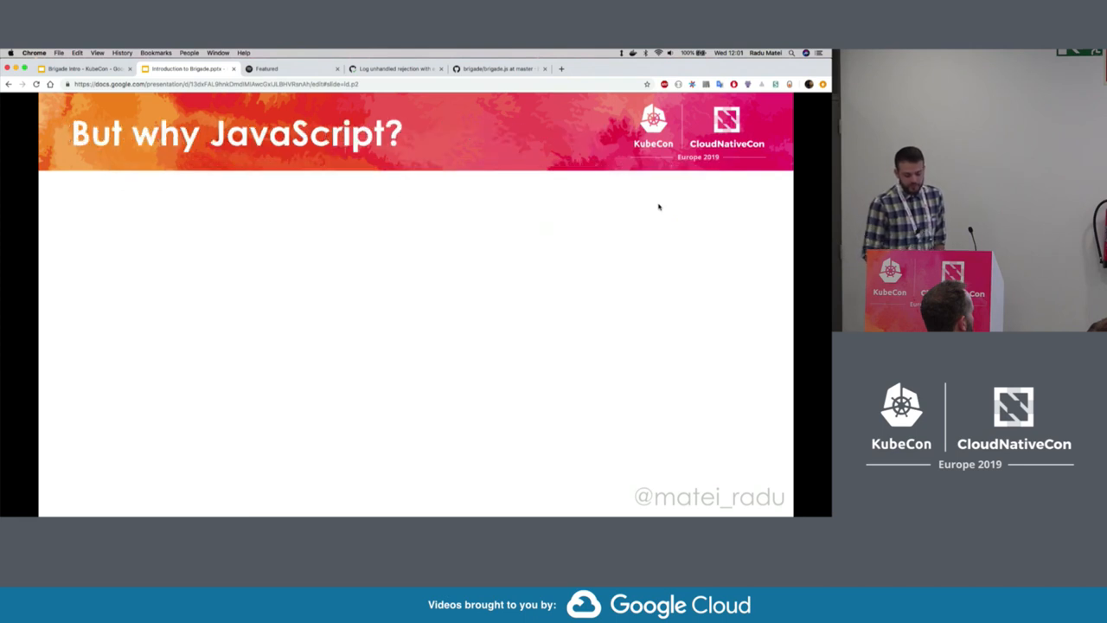
{"action": "key", "text": "Right"}
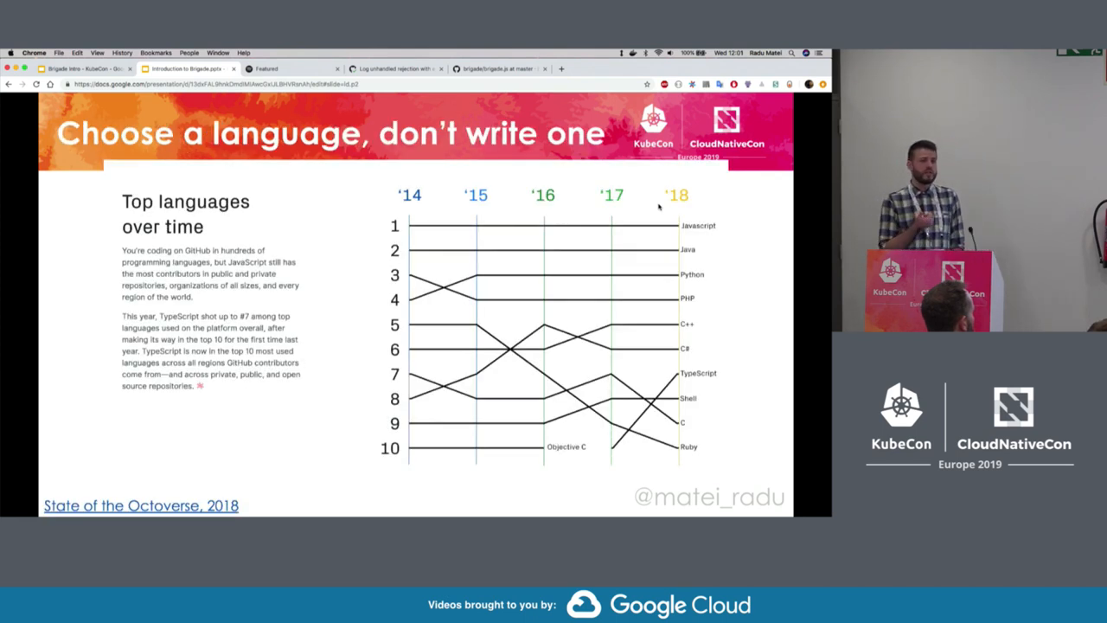
{"action": "key", "text": "Right"}
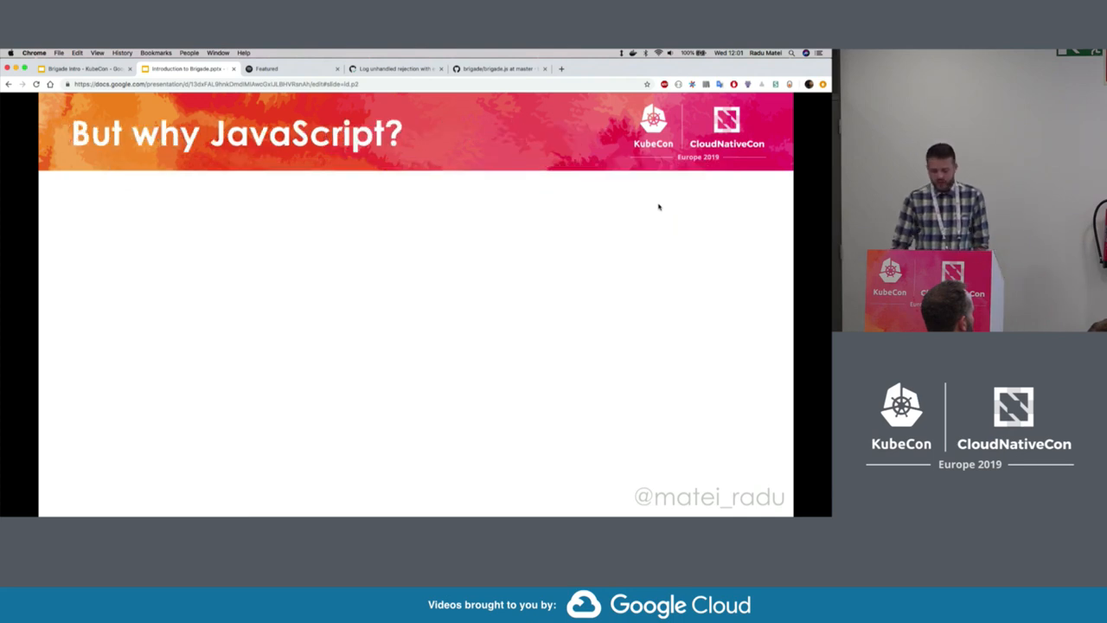
{"action": "key", "text": "Right"}
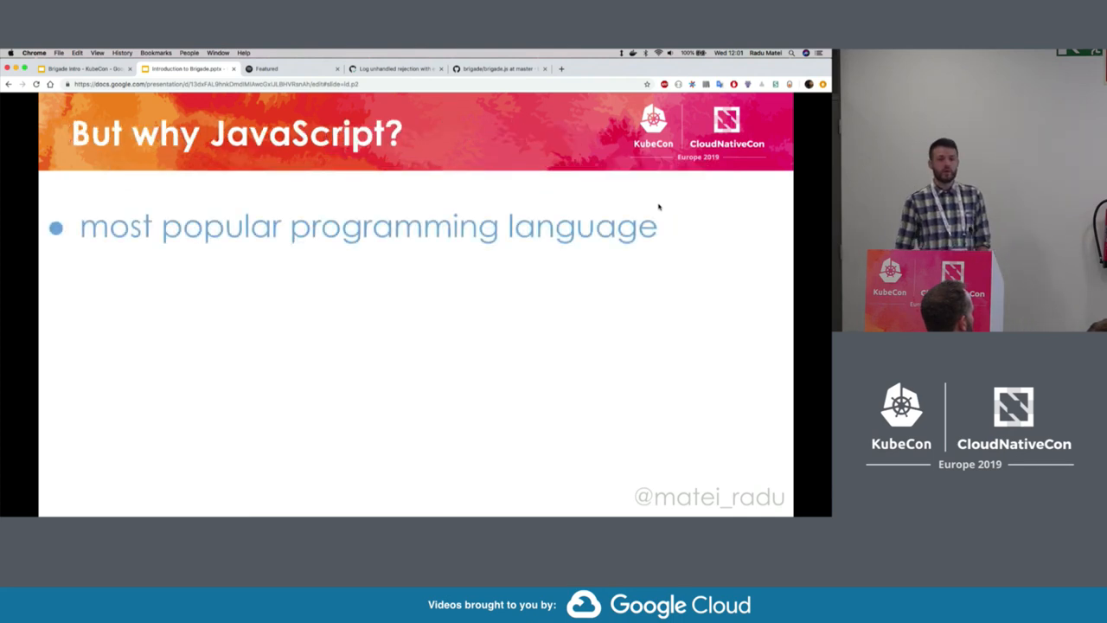
{"action": "key", "text": "Right"}
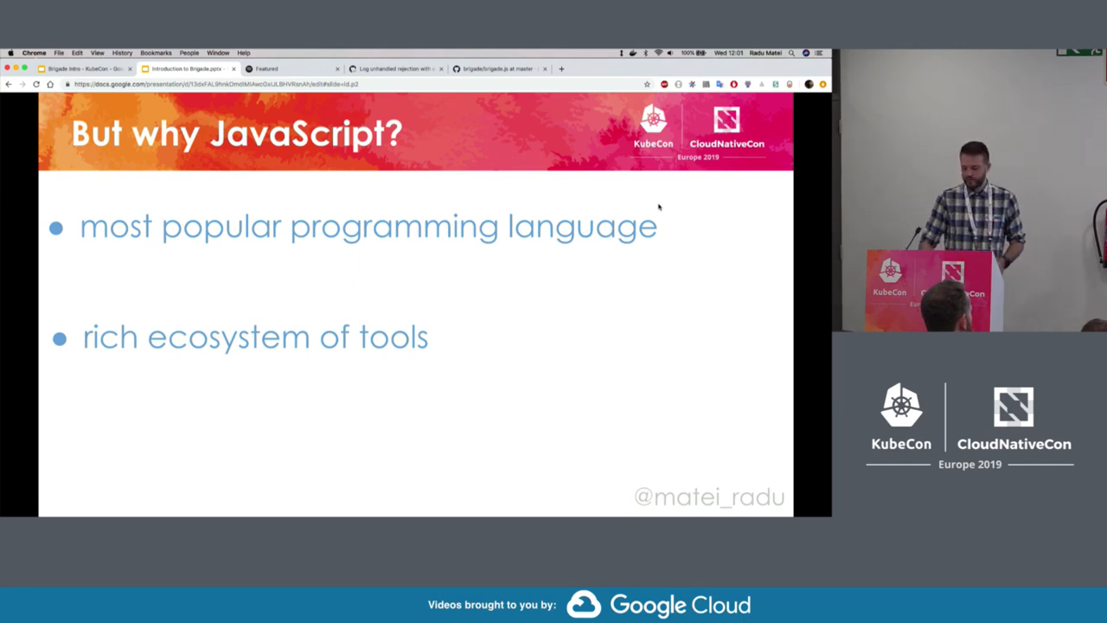
{"action": "key", "text": "Right"}
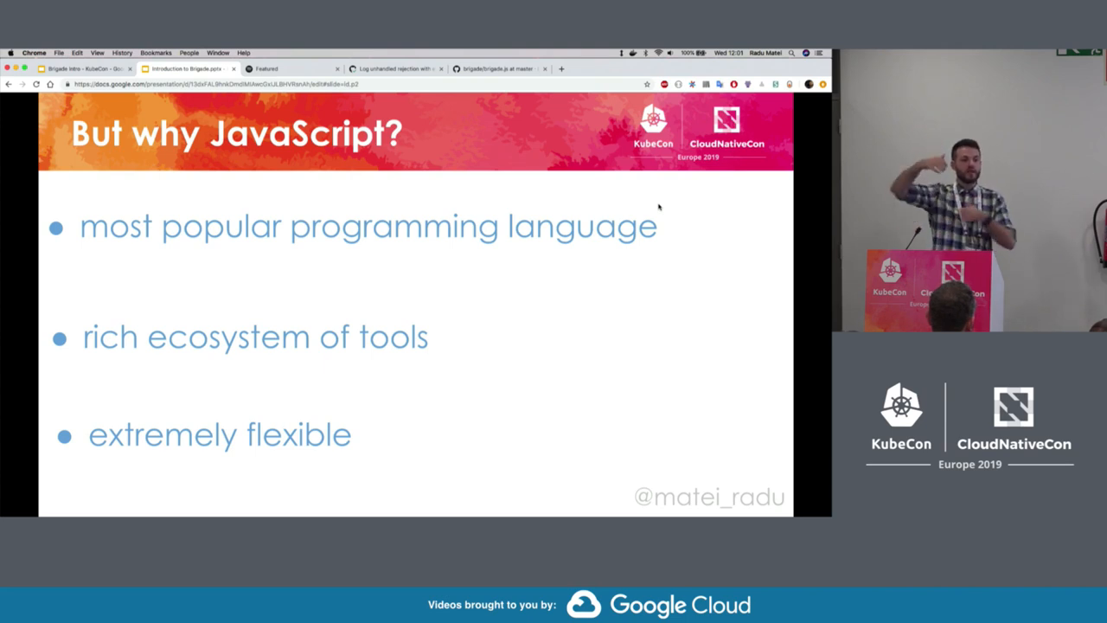
Advance to the weekly NPM package pulls chart.
{"action": "key", "text": "Right"}
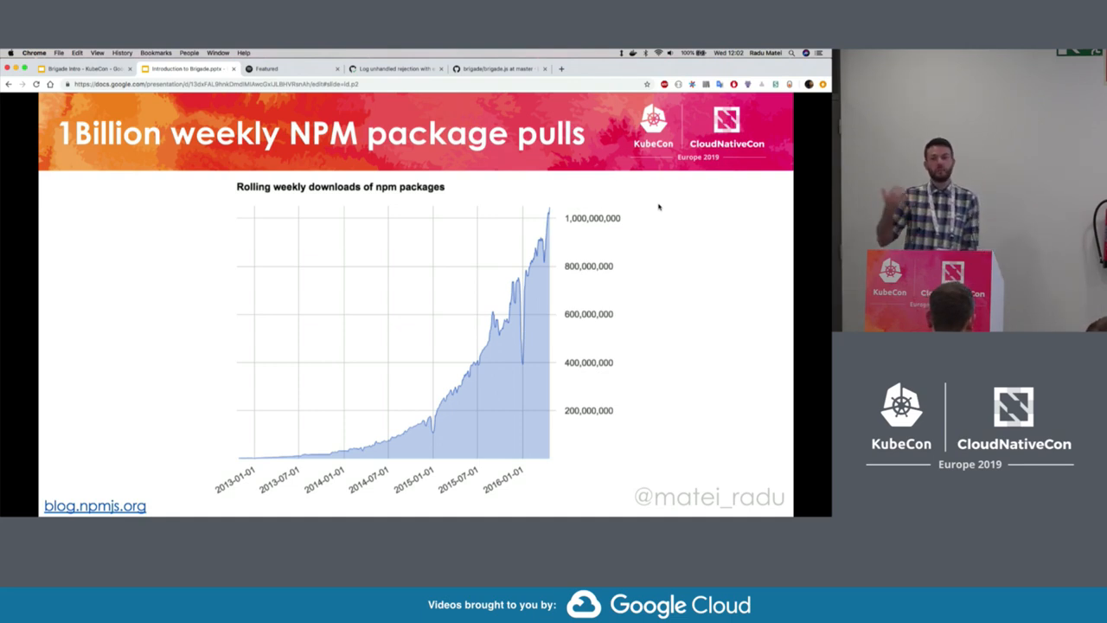
Reveal the passing-information, JavaScript-native and existing-paradigms points on sharing data between containers.
{"action": "key", "text": "Right"}
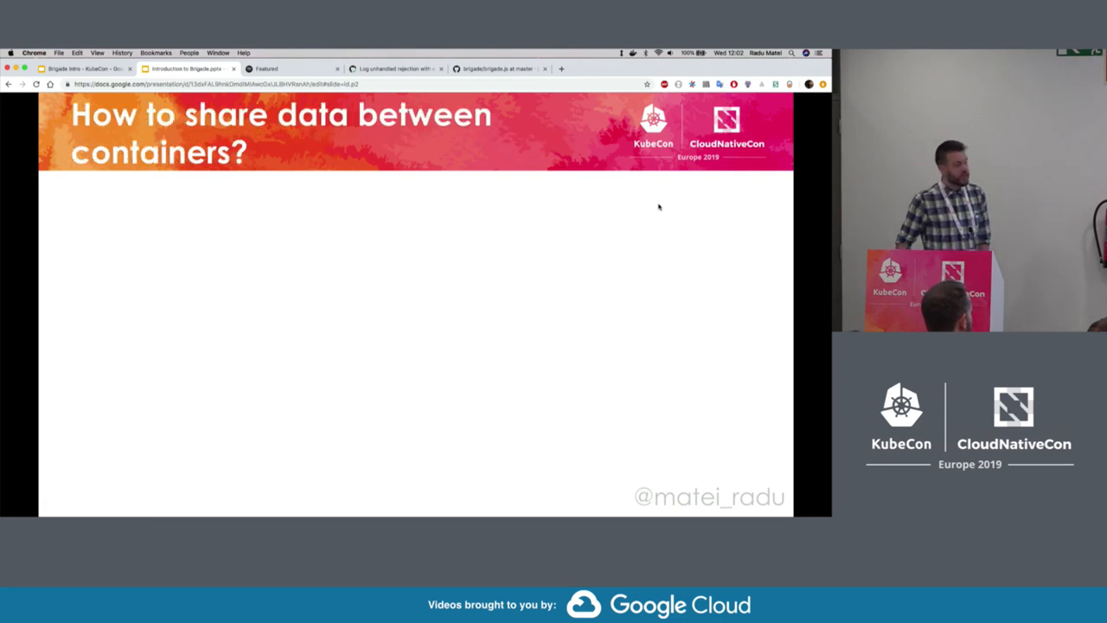
{"action": "key", "text": "Right"}
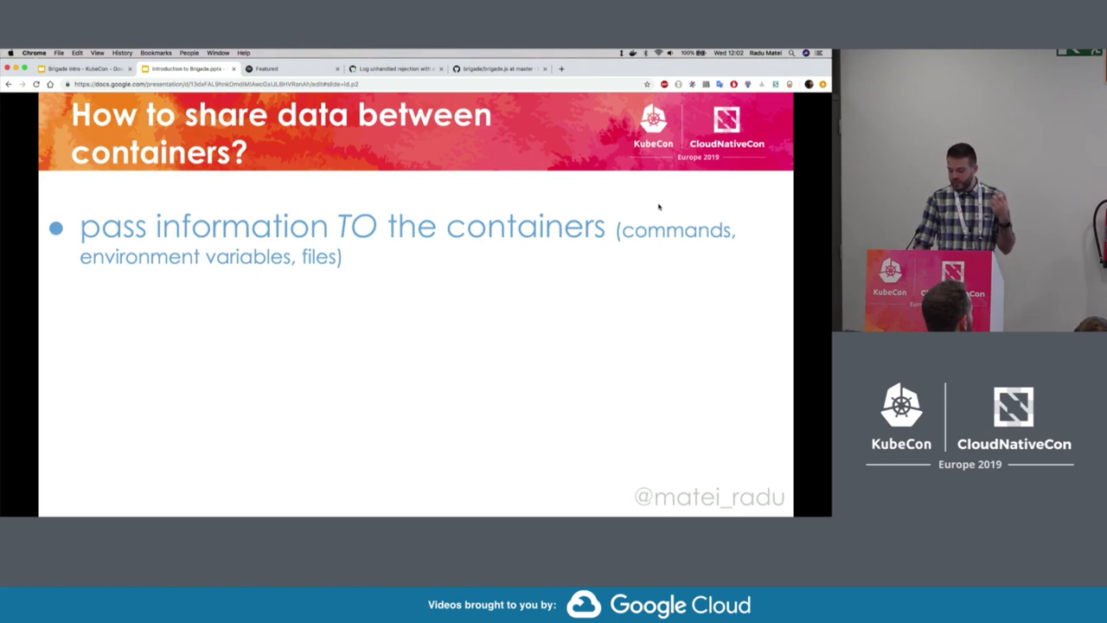
{"action": "key", "text": "Right"}
{"action": "key", "text": "Right"}
{"action": "key", "text": "Right"}
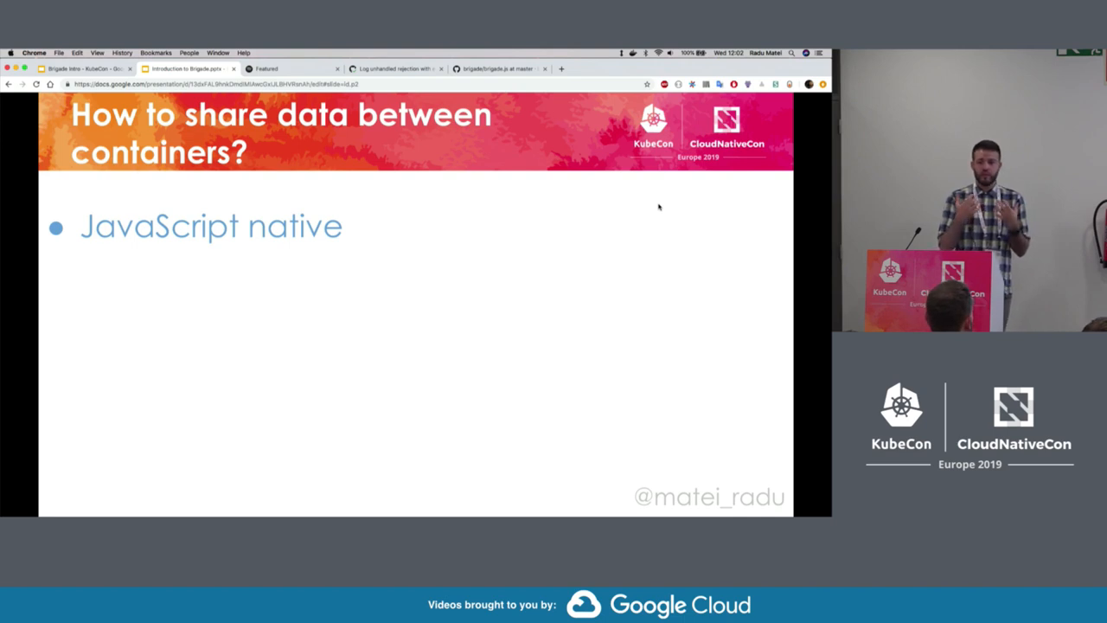
{"action": "key", "text": "Right"}
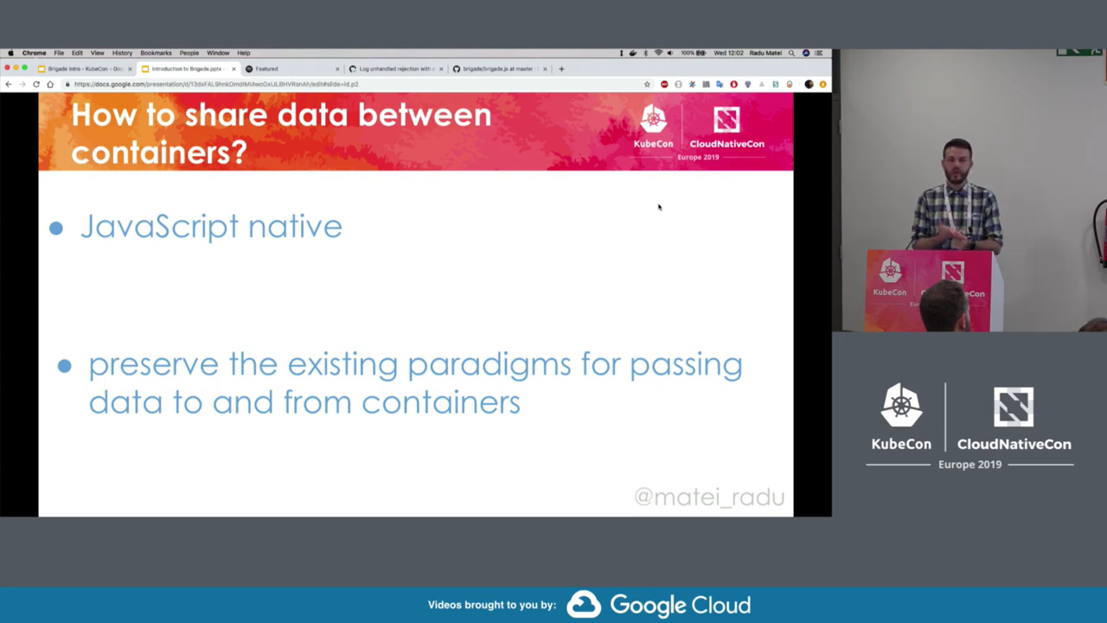
Advance through the Job code example to the 'When do we execute scripts?' slide.
{"action": "key", "text": "Right"}
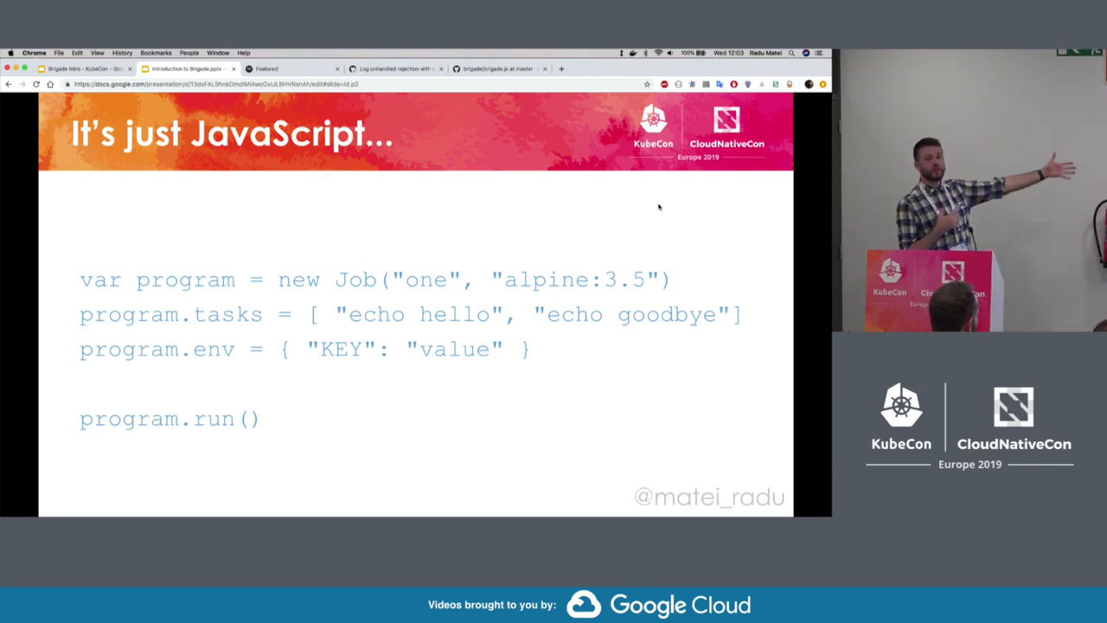
{"action": "key", "text": "Right"}
{"action": "key", "text": "Right"}
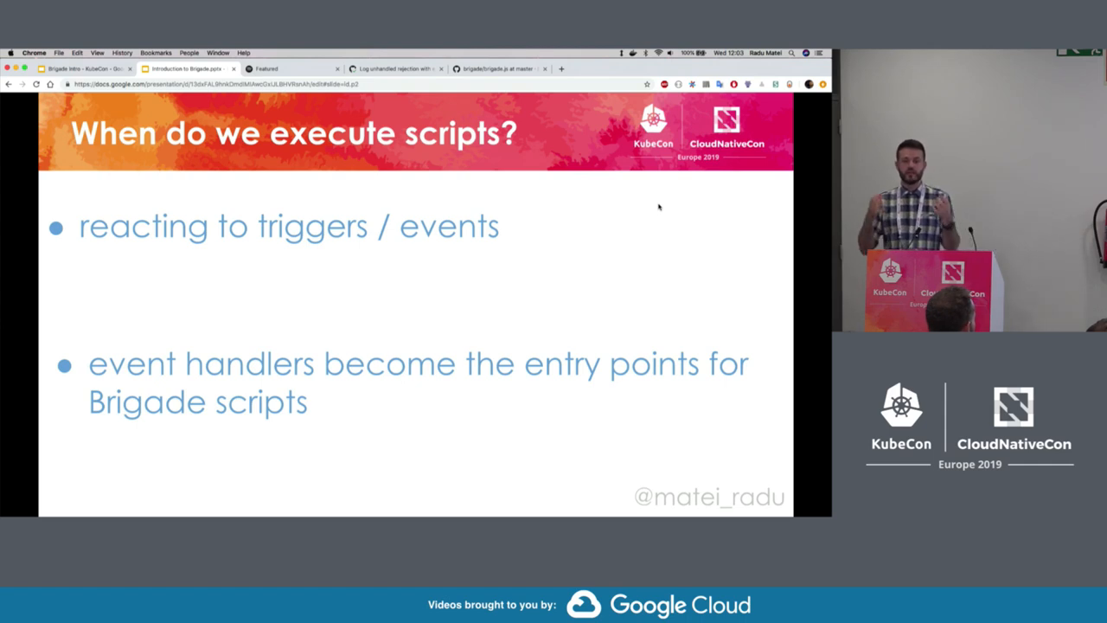
Reveal the event-source bullets (webhooks, Git/registry, Kubernetes, gateways) and reach 'Reacting to events with Brigade'.
{"action": "key", "text": "Right"}
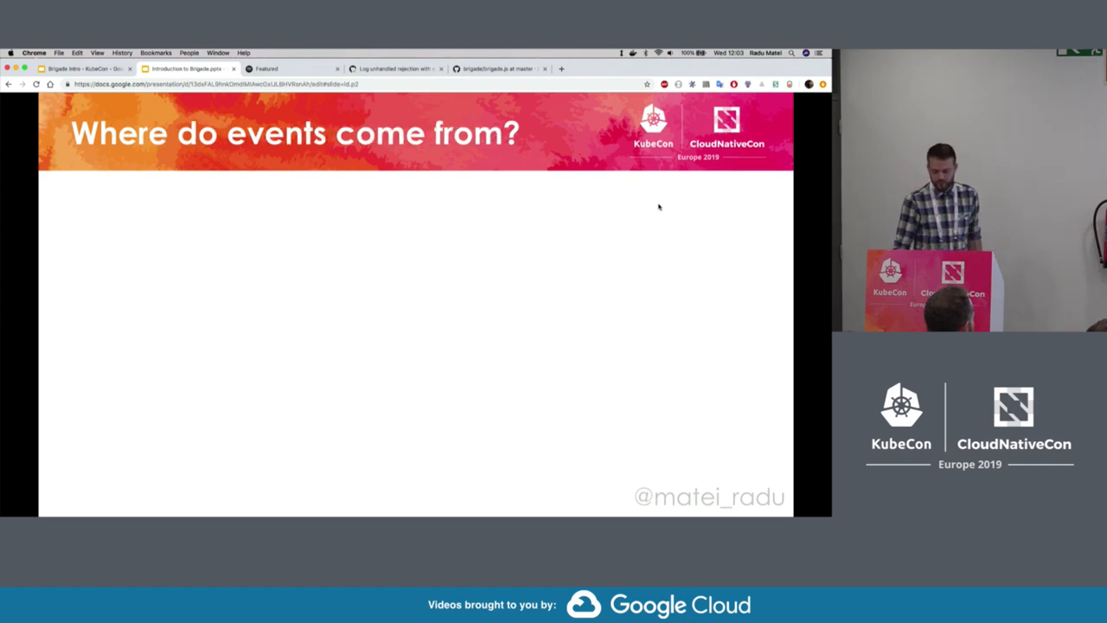
{"action": "key", "text": "Right"}
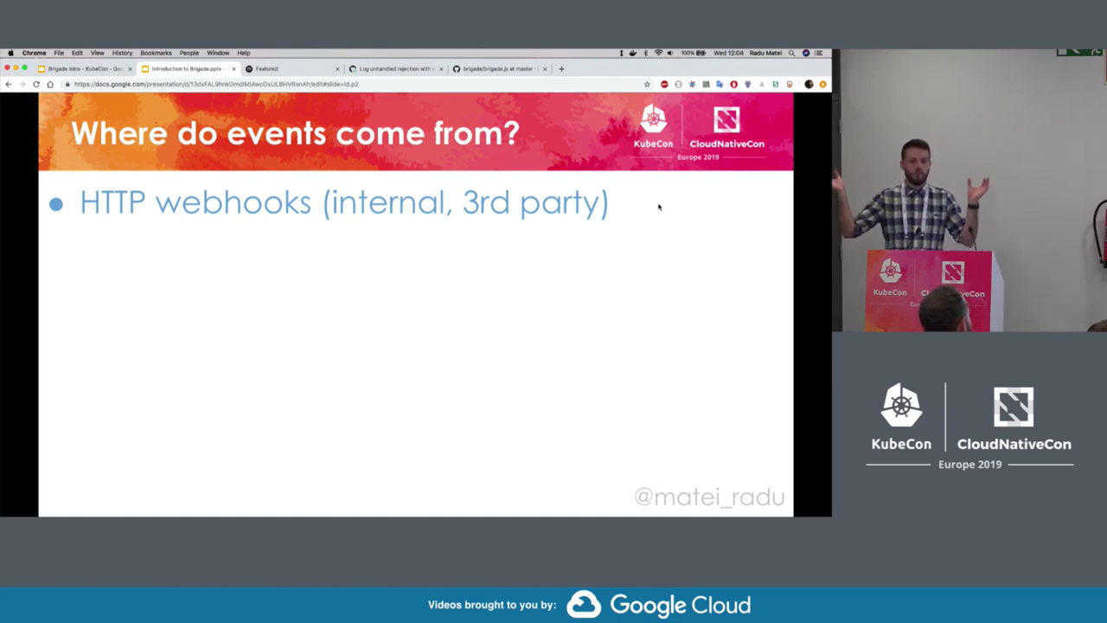
{"action": "key", "text": "Right"}
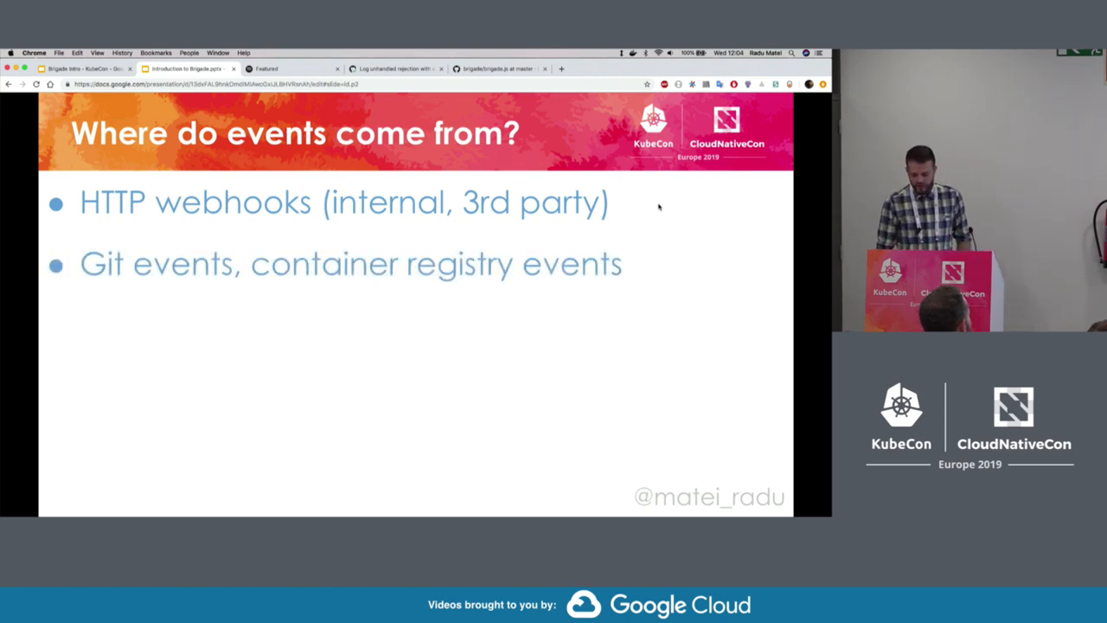
{"action": "key", "text": "Right"}
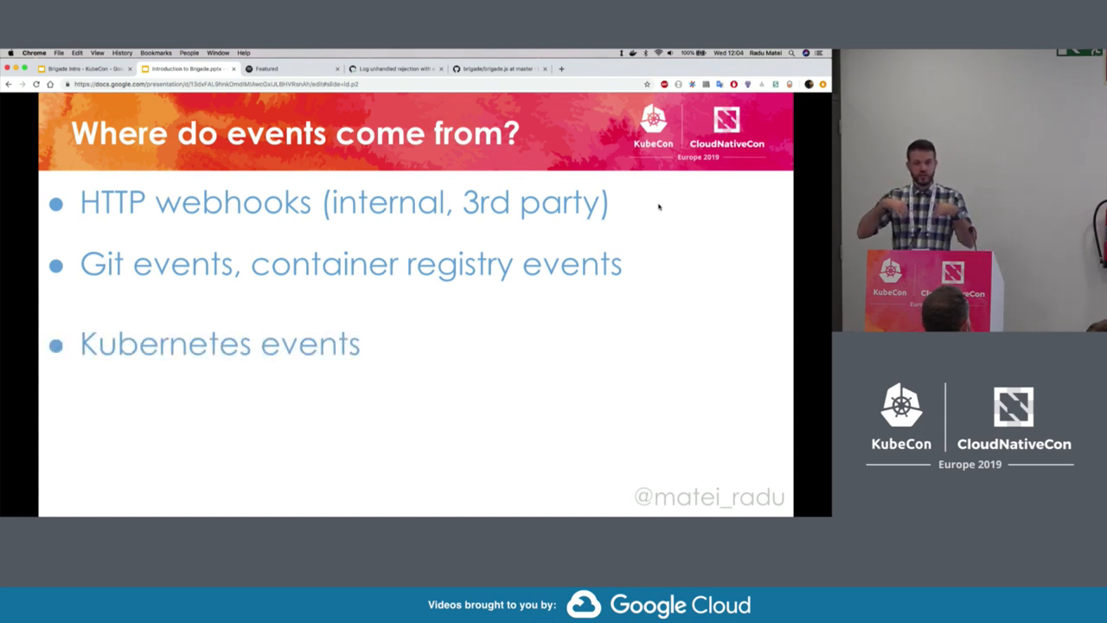
{"action": "key", "text": "Right"}
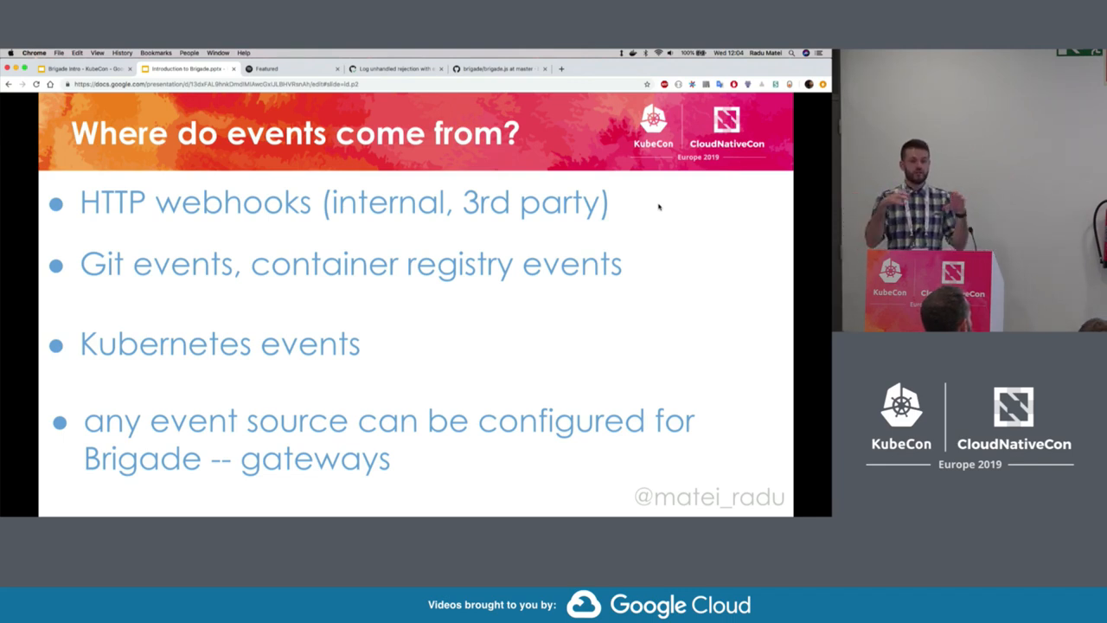
{"action": "key", "text": "Right"}
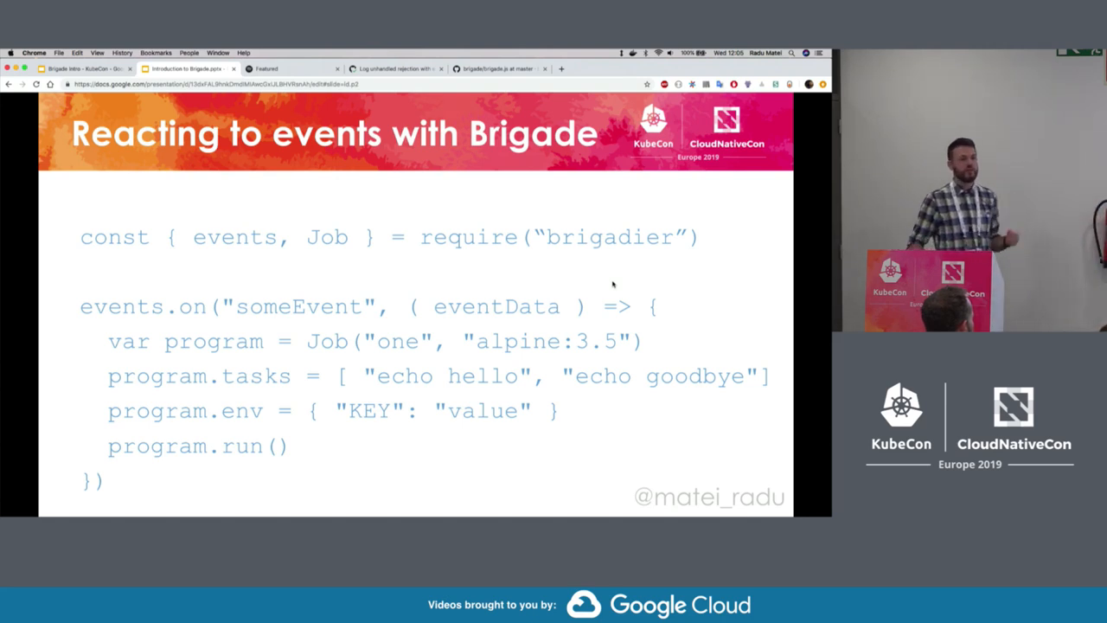
Reveal the four Use Cases bullets (CI/CD, security scanning, data aggregation, preview environments) and reach the Demo slide.
{"action": "key", "text": "Right"}
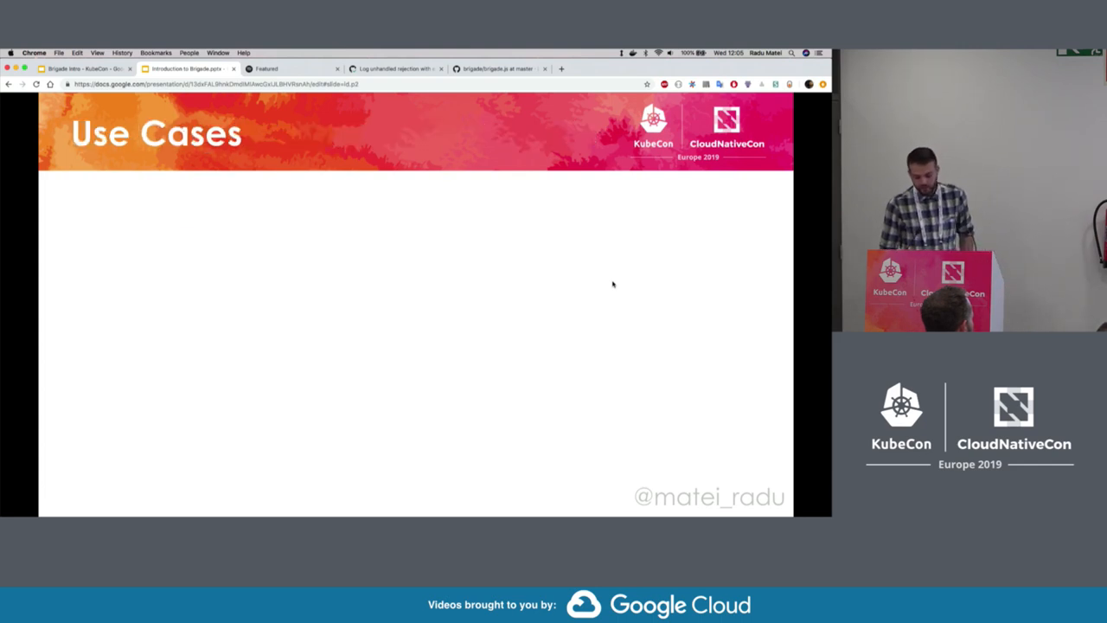
{"action": "key", "text": "Right"}
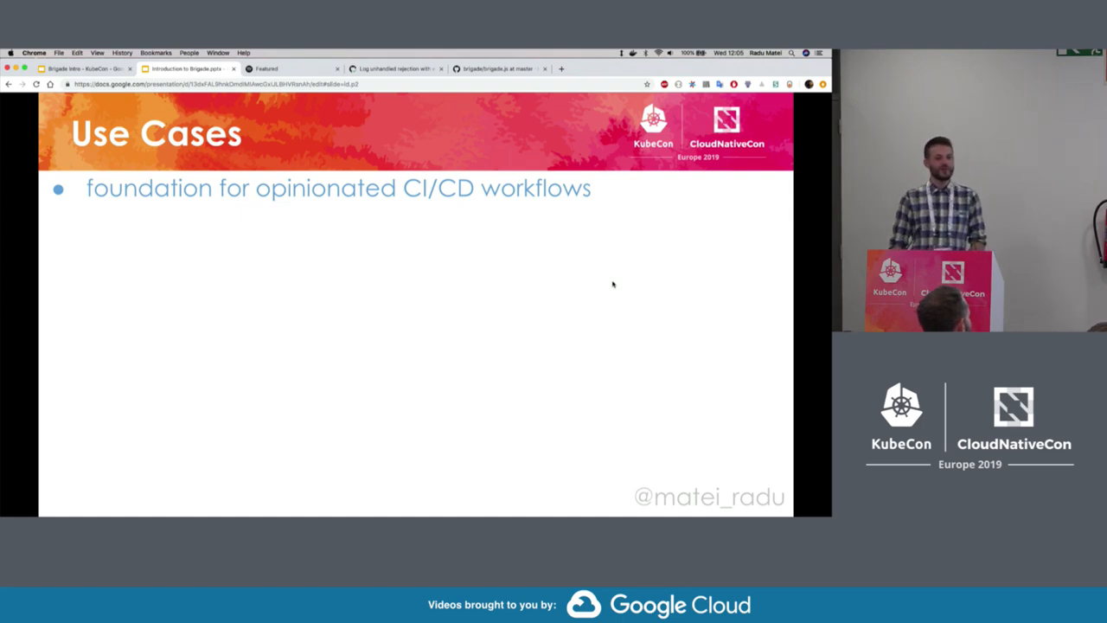
{"action": "key", "text": "Right"}
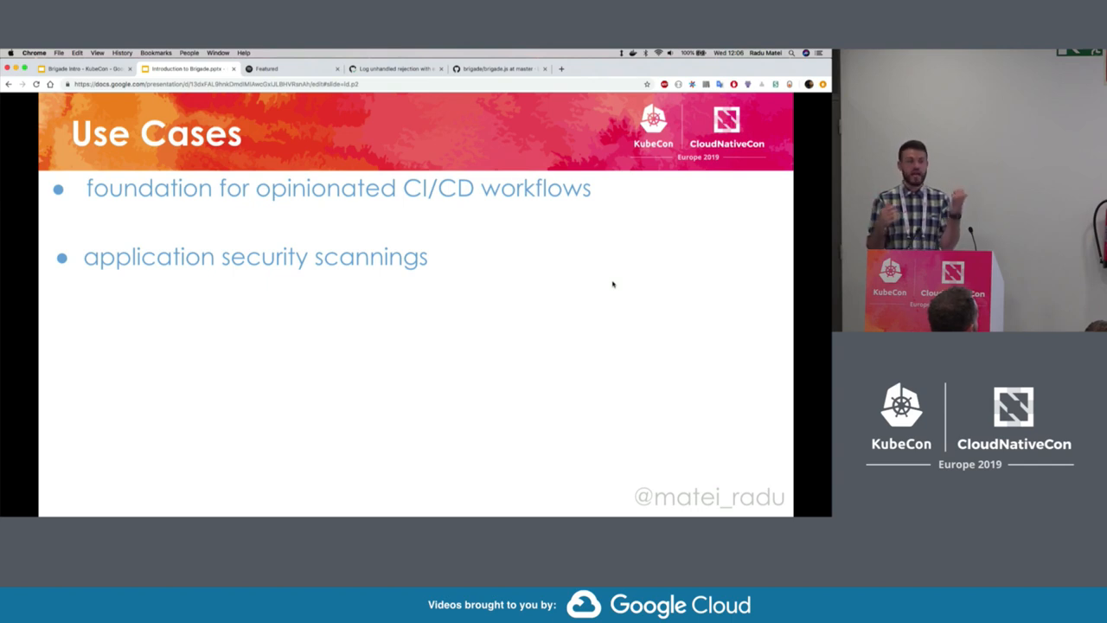
{"action": "key", "text": "Right"}
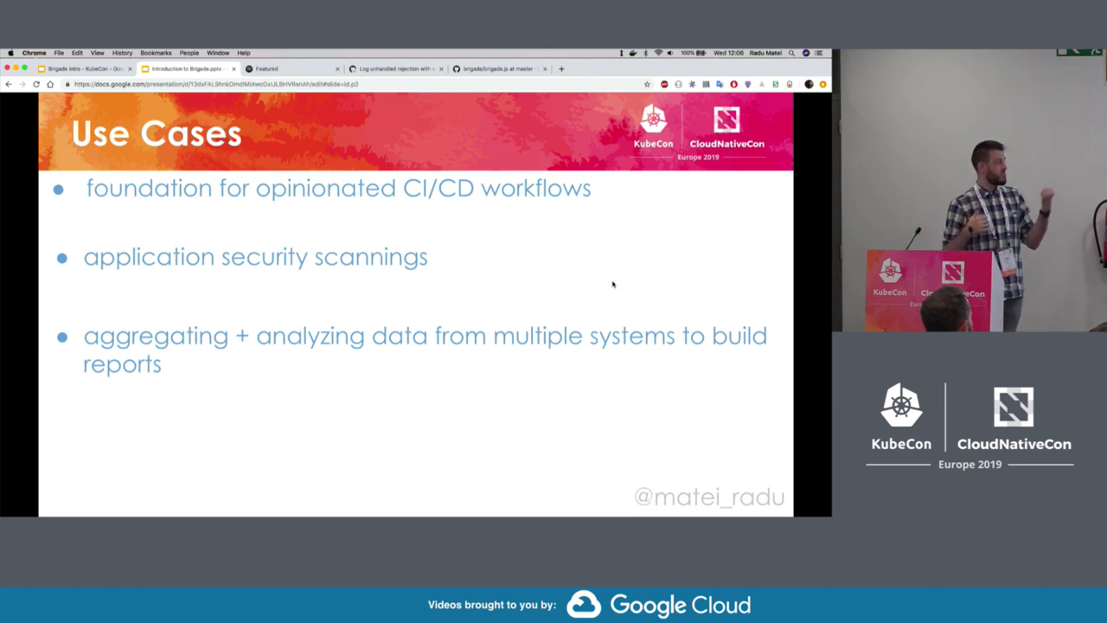
{"action": "key", "text": "Right"}
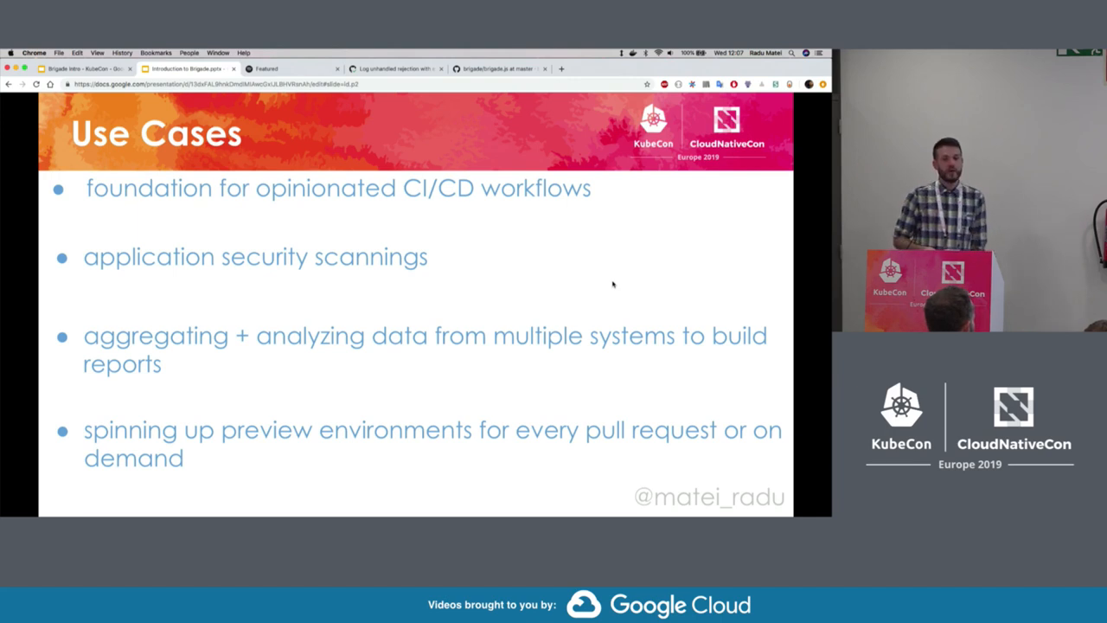
{"action": "key", "text": "Right"}
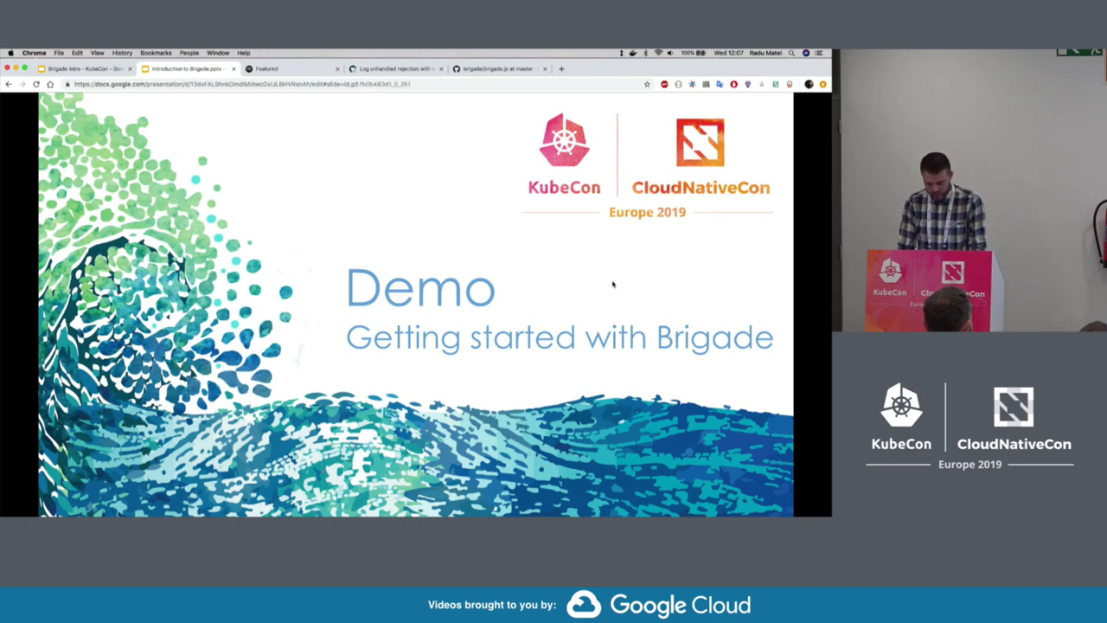
Leave the slideshow, change display mirroring and switch to the terminal desktop.
{"action": "key", "text": "Escape"}
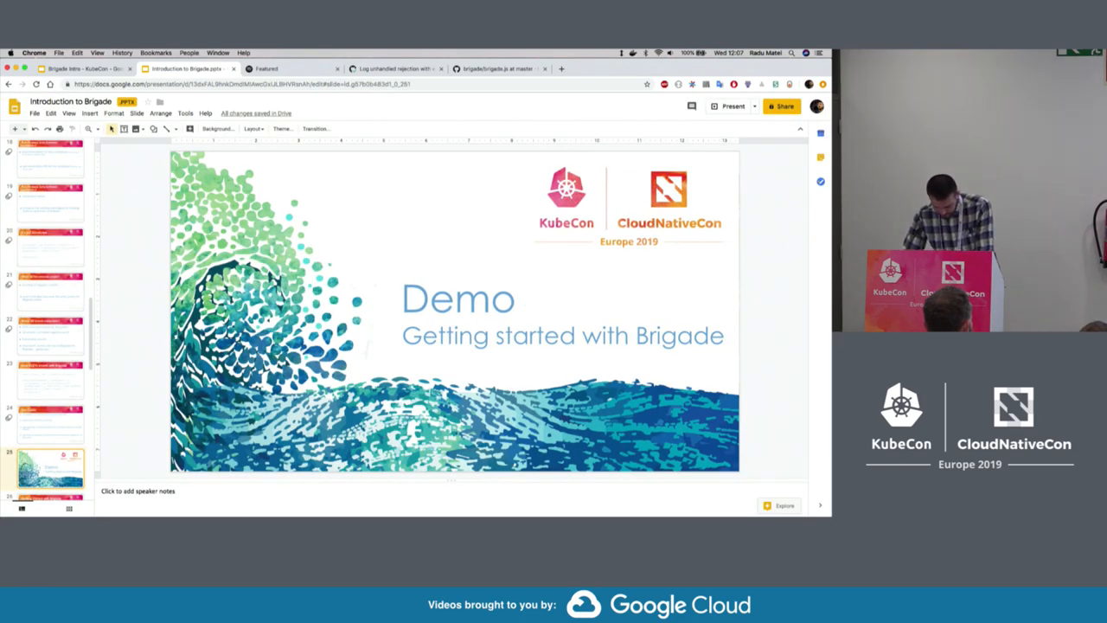
{"action": "key", "text": "super+Tab"}
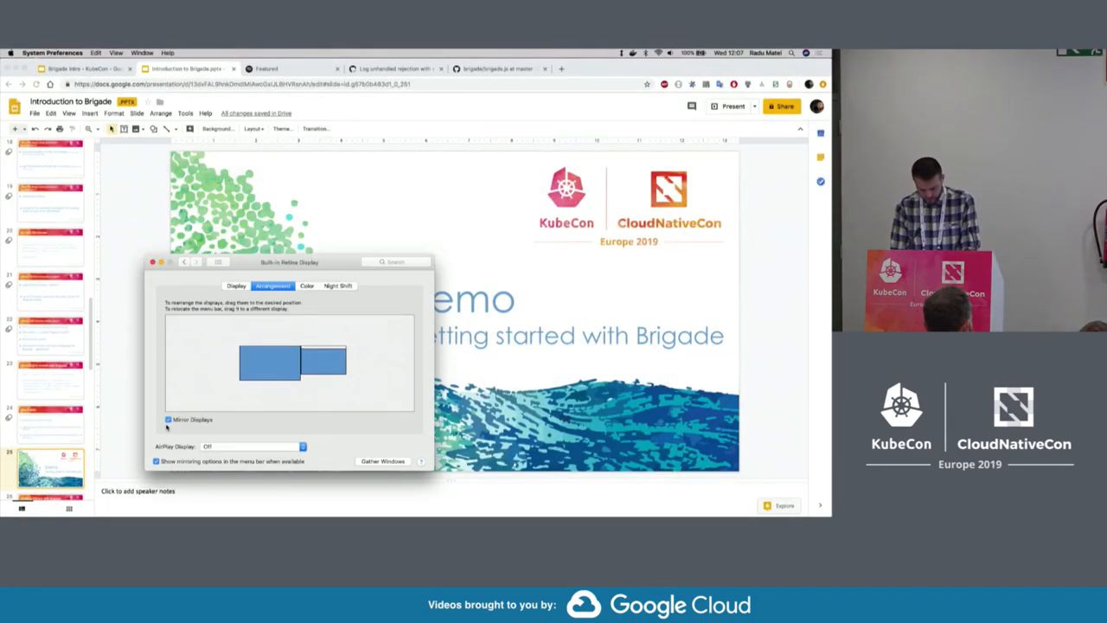
{"action": "key", "text": "ctrl+Right"}
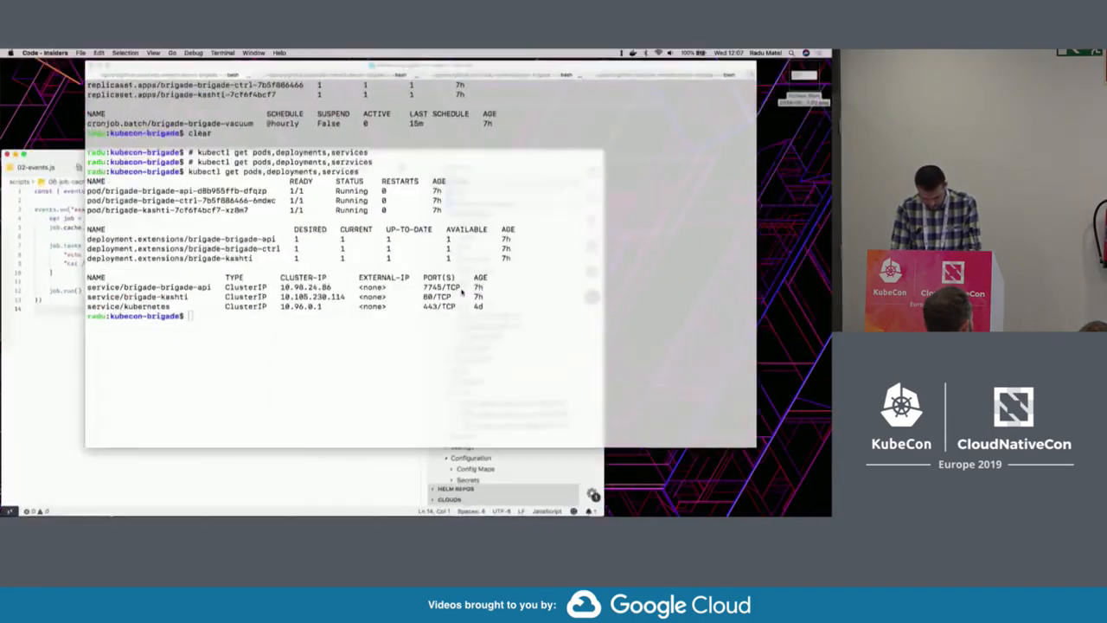
In an enlarged terminal session, print brig's command help and clear the screen.
{"action": "key", "text": "ctrl+l"}
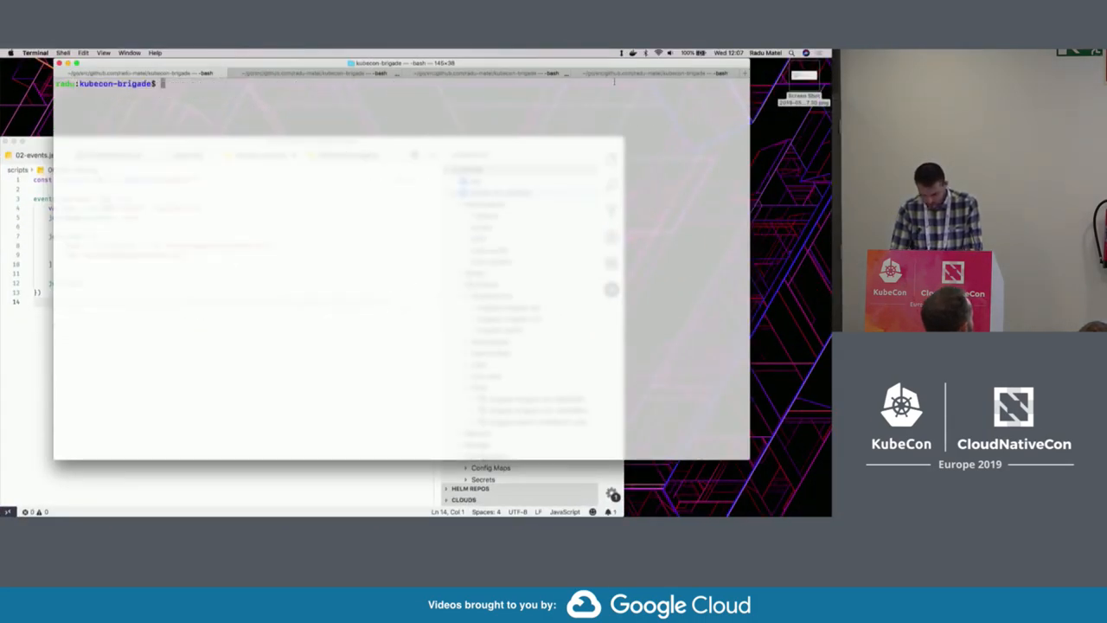
{"action": "left_click", "coordinate": [615, 76]}
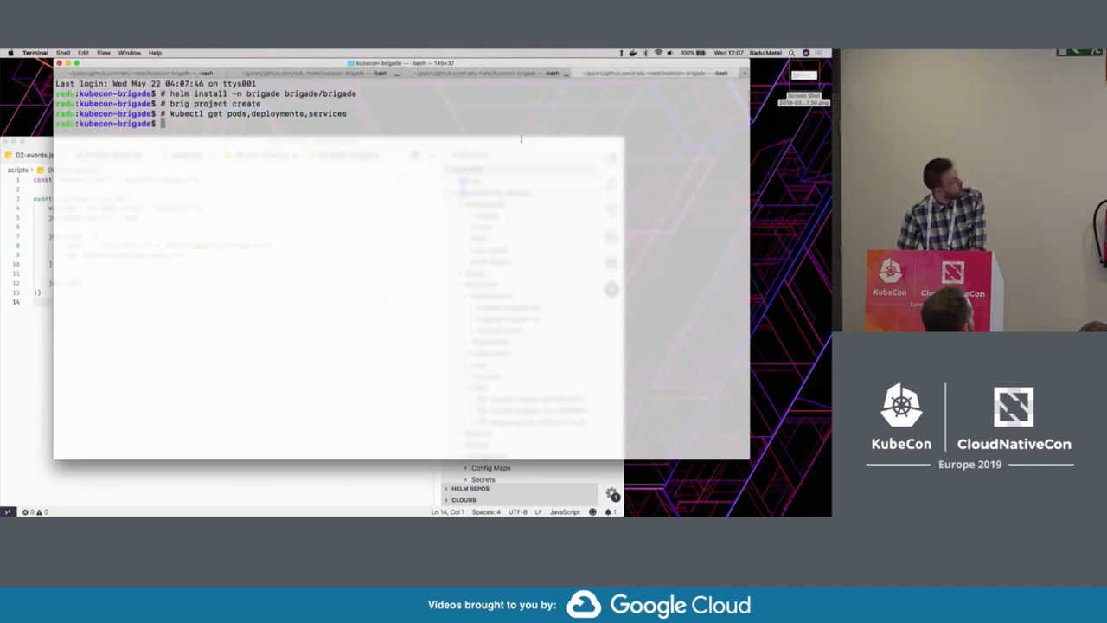
{"action": "key", "text": "super+plus"}
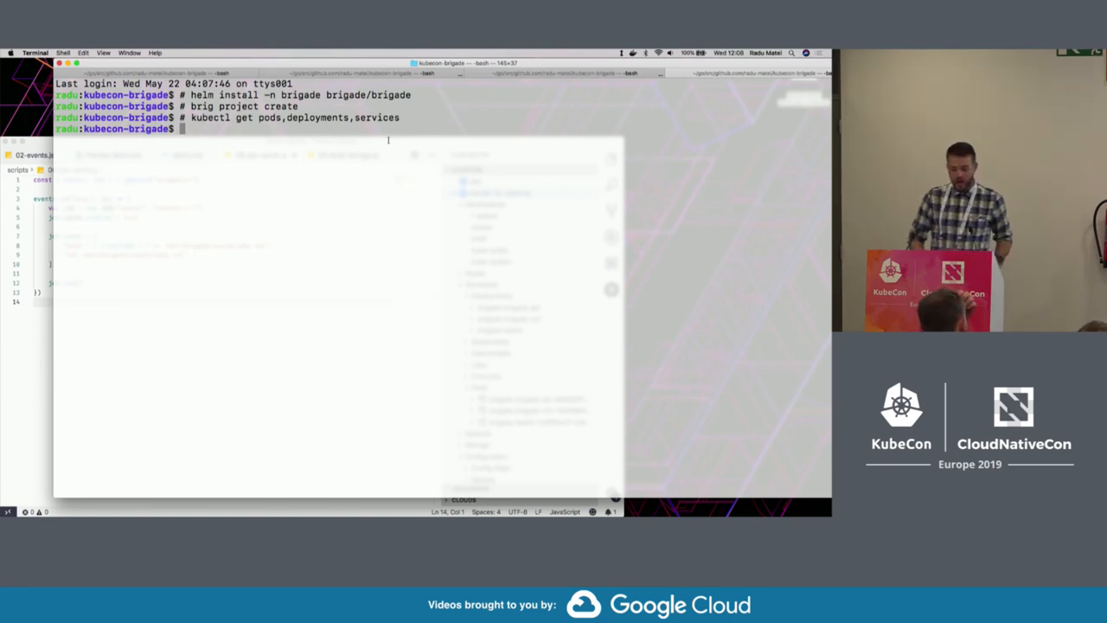
{"action": "type", "text": "br"}
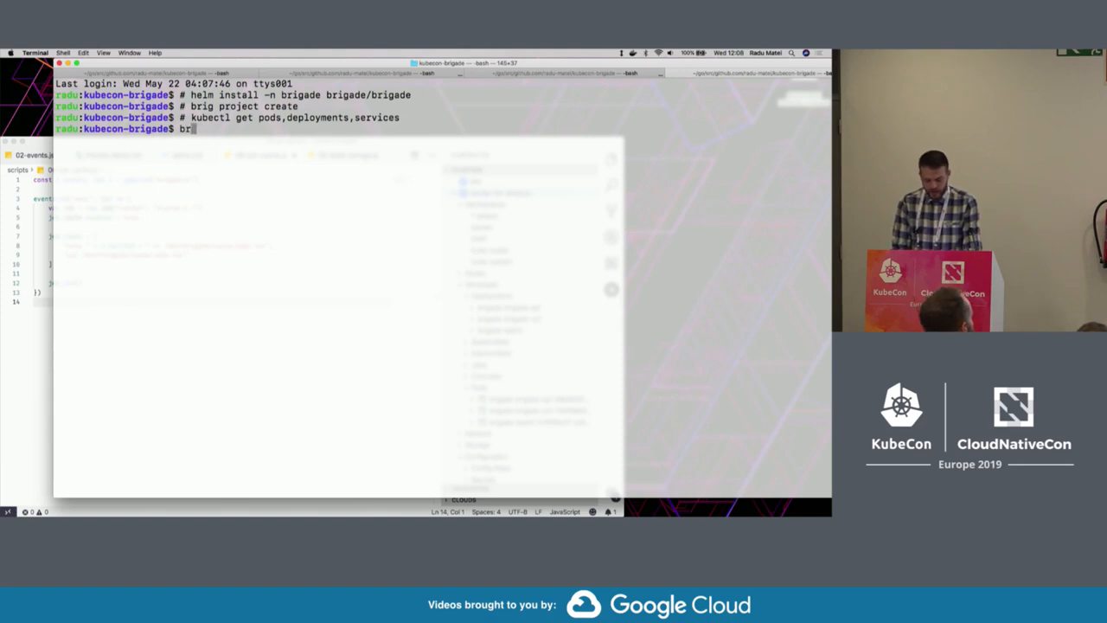
{"action": "type", "text": "ogig"}
{"action": "key", "text": "Return"}
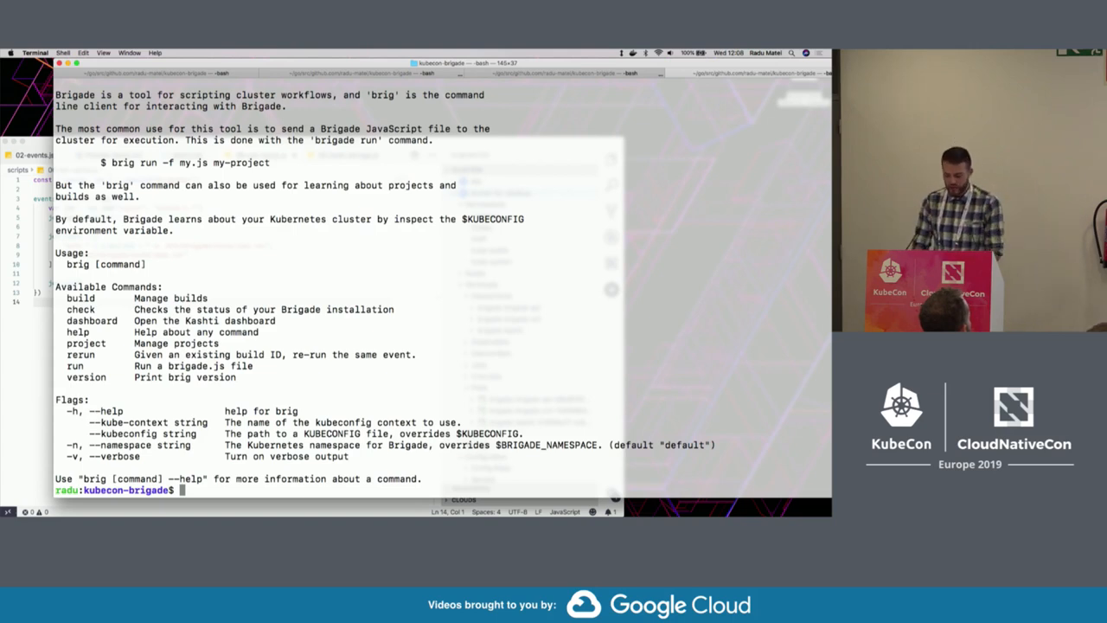
{"action": "type", "text": "clear"}
{"action": "key", "text": "Return"}
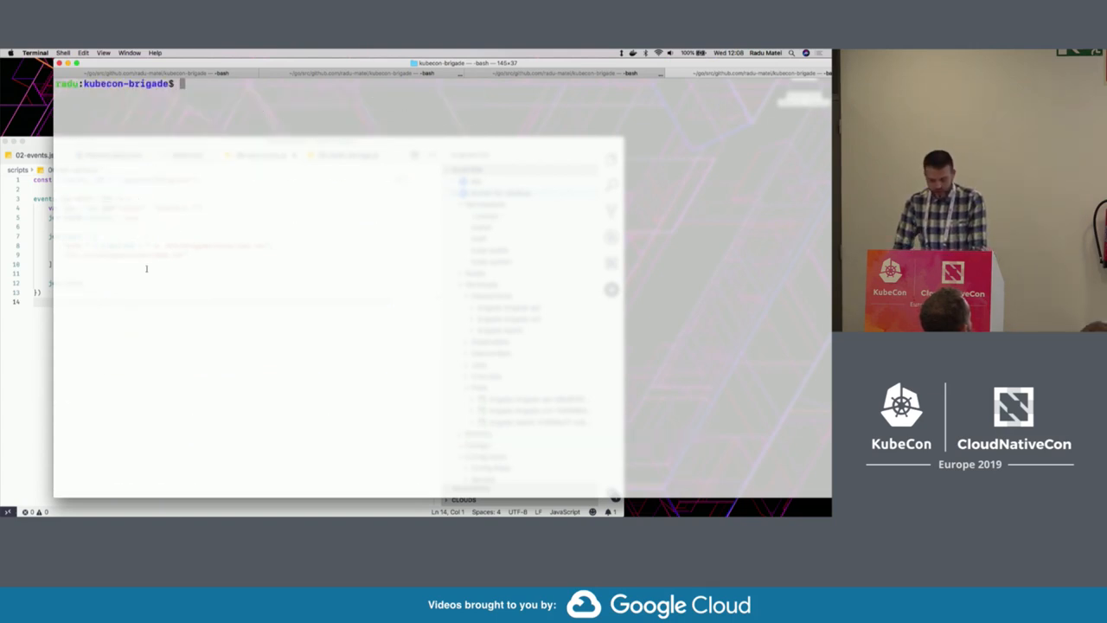
Maximize the code editor window and bring it to the front.
{"action": "double_click", "coordinate": [259, 141]}
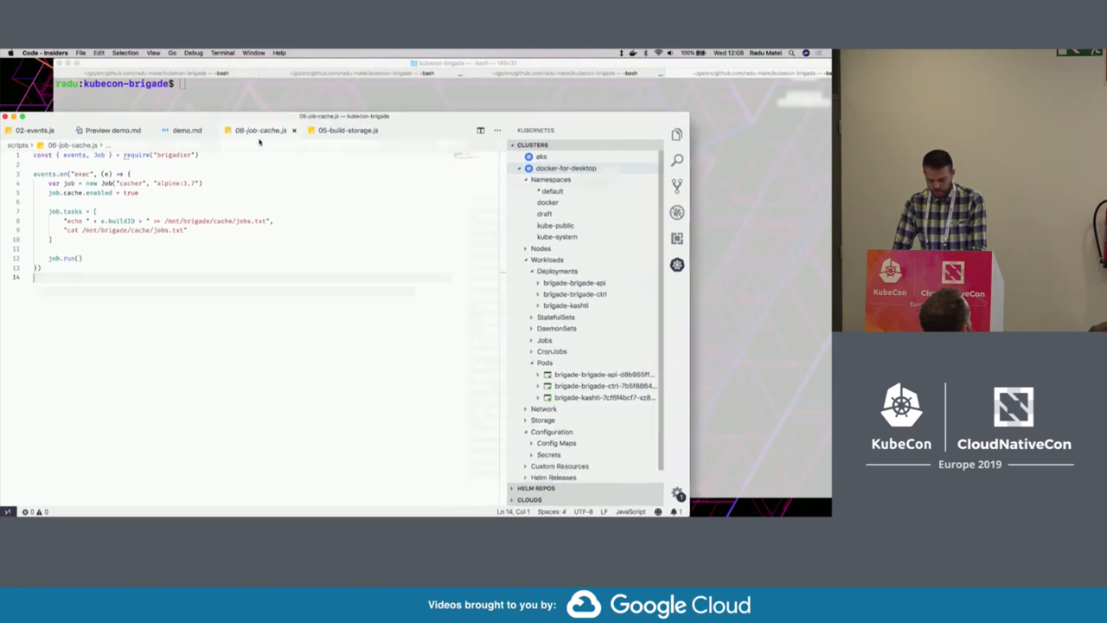
{"action": "left_click", "coordinate": [820, 213]}
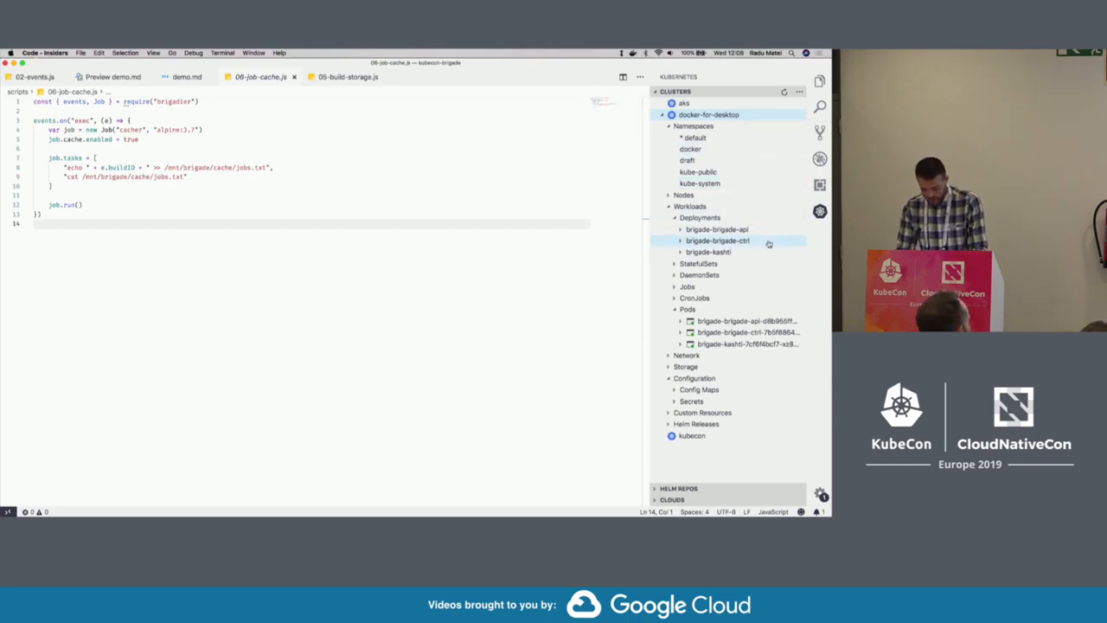
Enlarge the editor, collapse the Namespaces list and show the demo.md preview of brig exec commands.
{"action": "key", "text": "super+equal"}
{"action": "key", "text": "super+equal"}
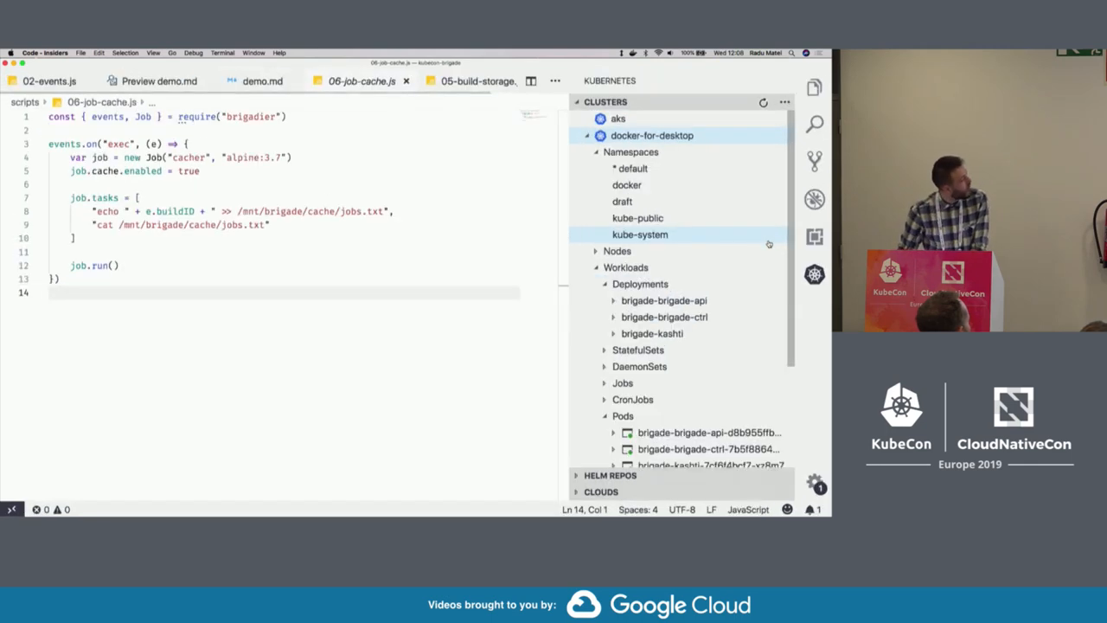
{"action": "scroll", "coordinate": [769, 244], "scroll_direction": "down", "scroll_amount": 4}
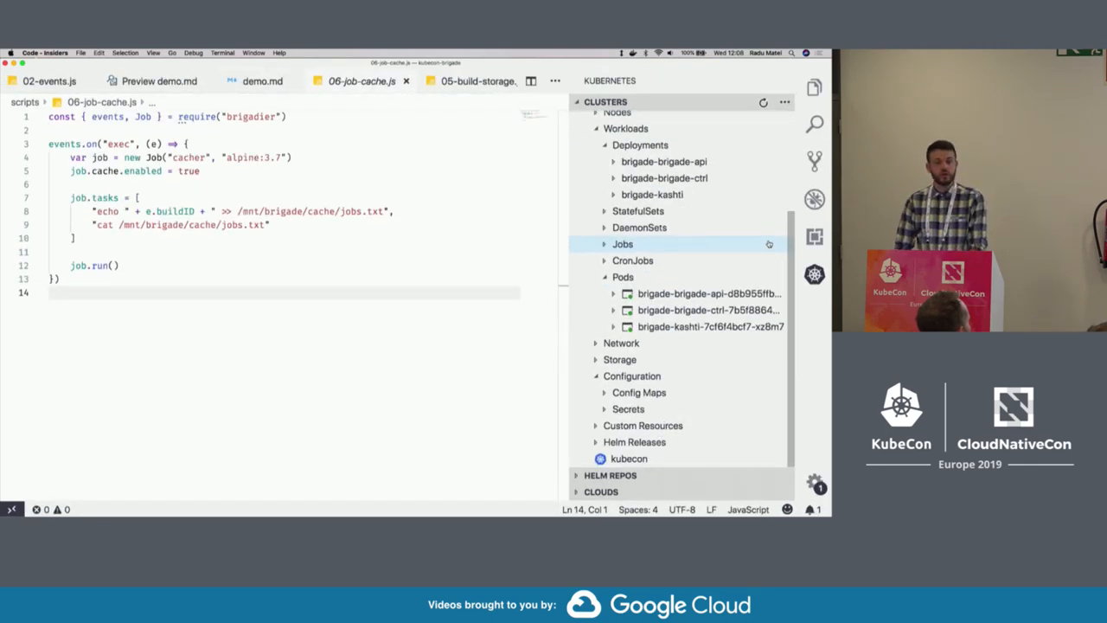
{"action": "scroll", "coordinate": [769, 244], "scroll_direction": "up", "scroll_amount": 4}
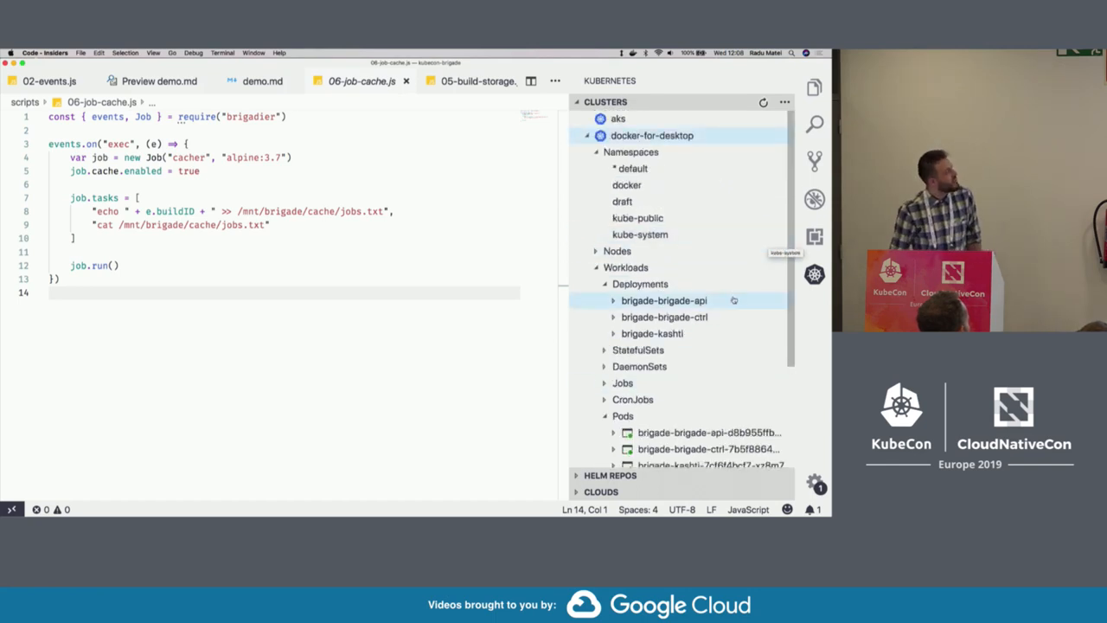
{"action": "left_click", "coordinate": [698, 151]}
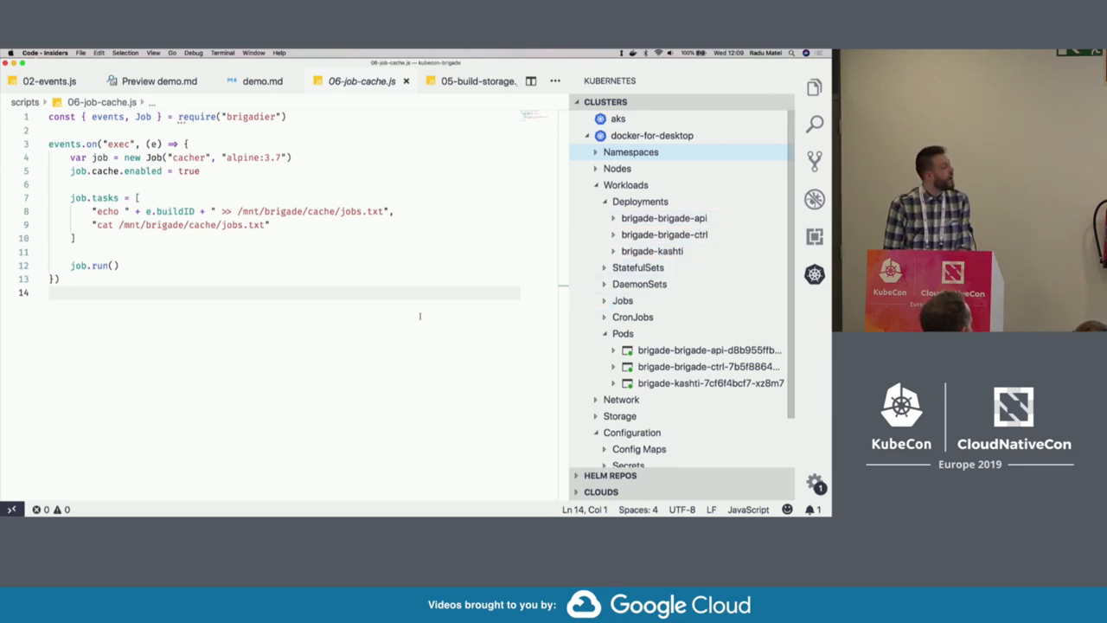
{"action": "key", "text": "ctrl+Tab"}
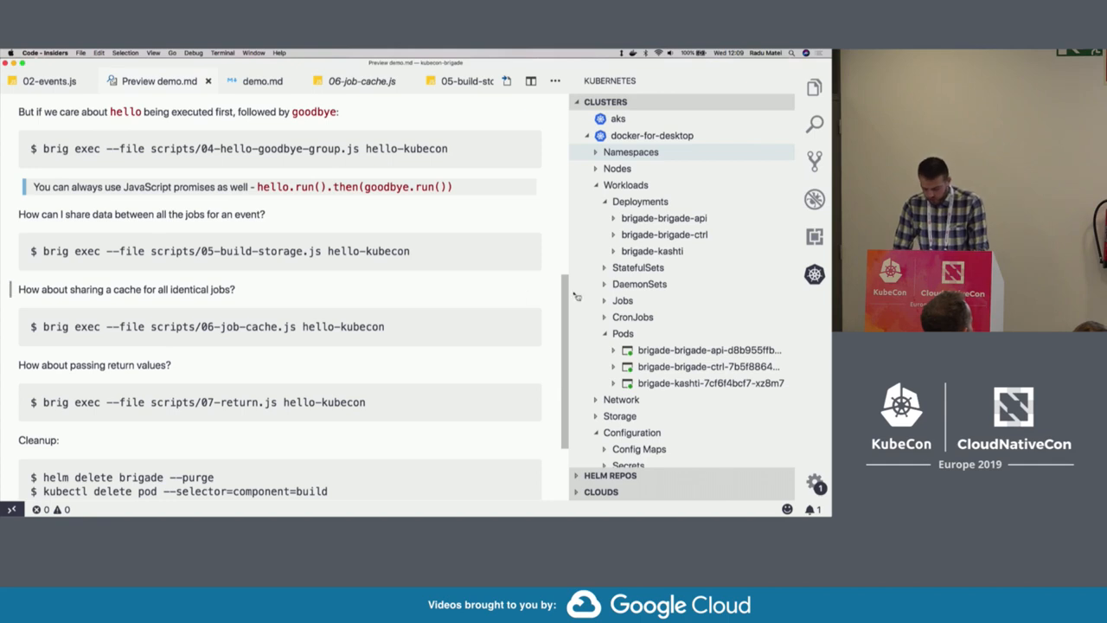
Show 01-hello.js from the Explorer, highlighting its echo tasks and widening the code area.
{"action": "left_click", "coordinate": [814, 87]}
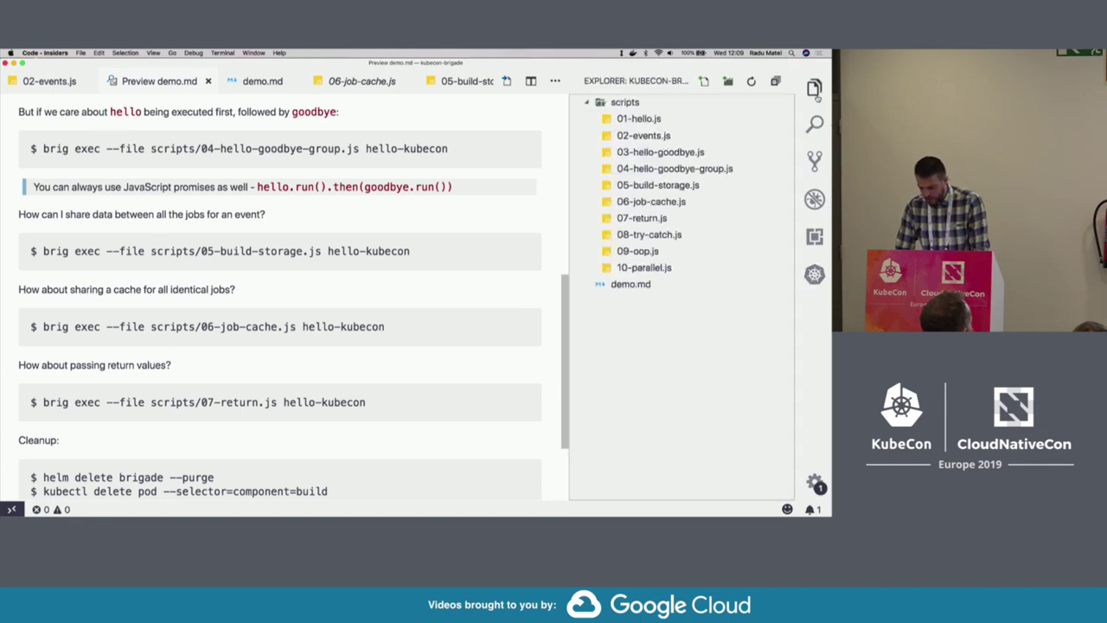
{"action": "left_click", "coordinate": [650, 119]}
{"action": "left_click", "coordinate": [416, 211]}
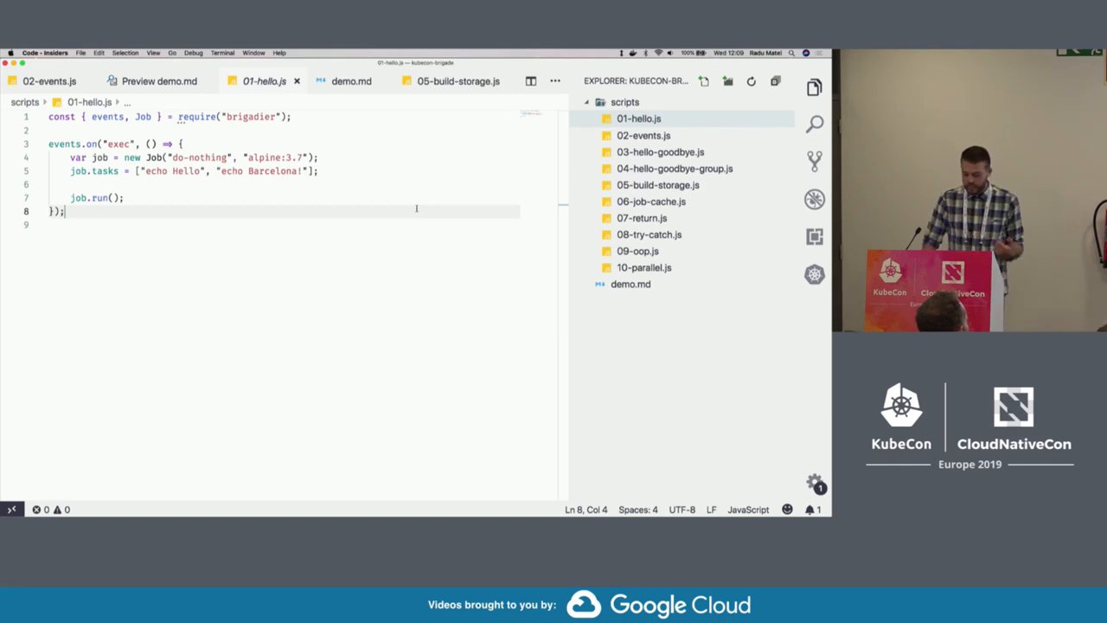
{"action": "key", "text": "shift+Up"}
{"action": "key", "text": "shift+Up"}
{"action": "key", "text": "shift+Up"}
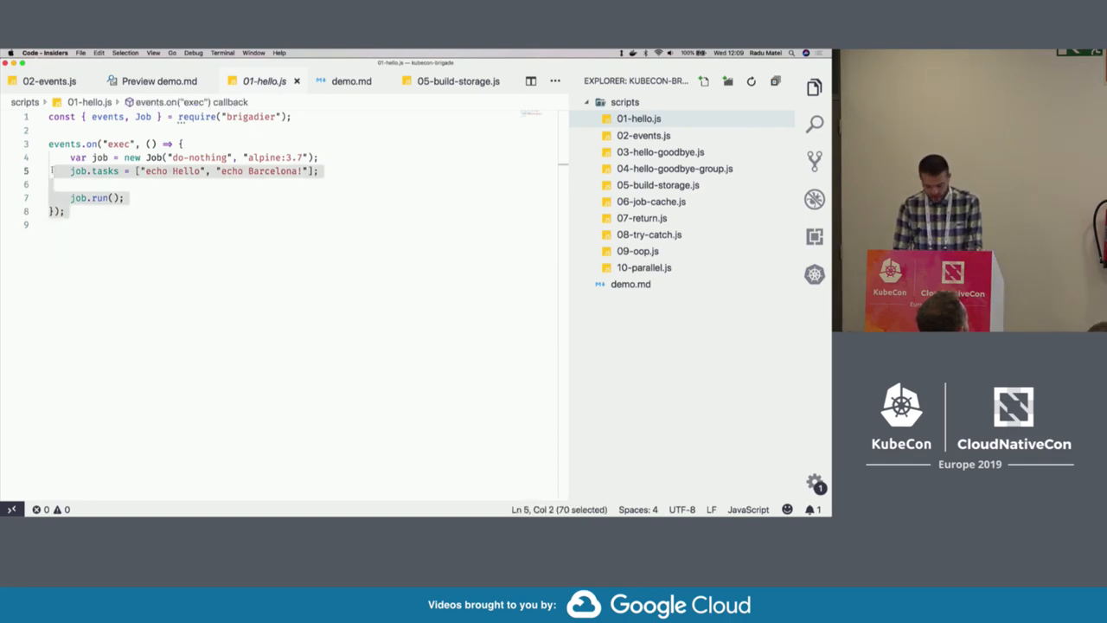
{"action": "key", "text": "super+equal"}
{"action": "key", "text": "super+equal"}
{"action": "left_click", "coordinate": [213, 273]}
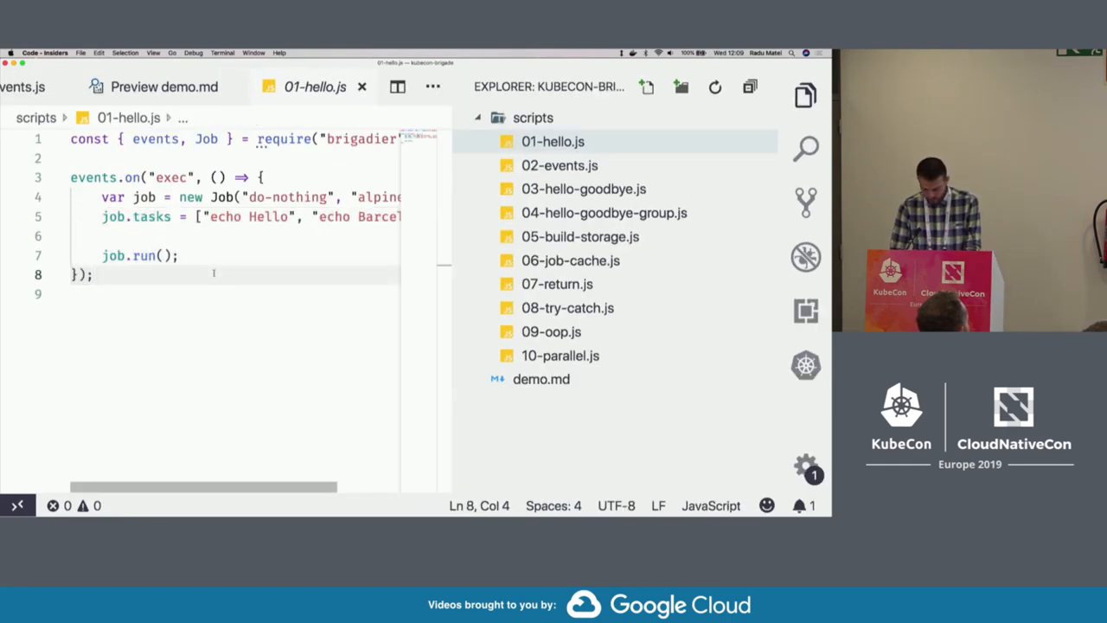
{"action": "key", "text": "super+minus"}
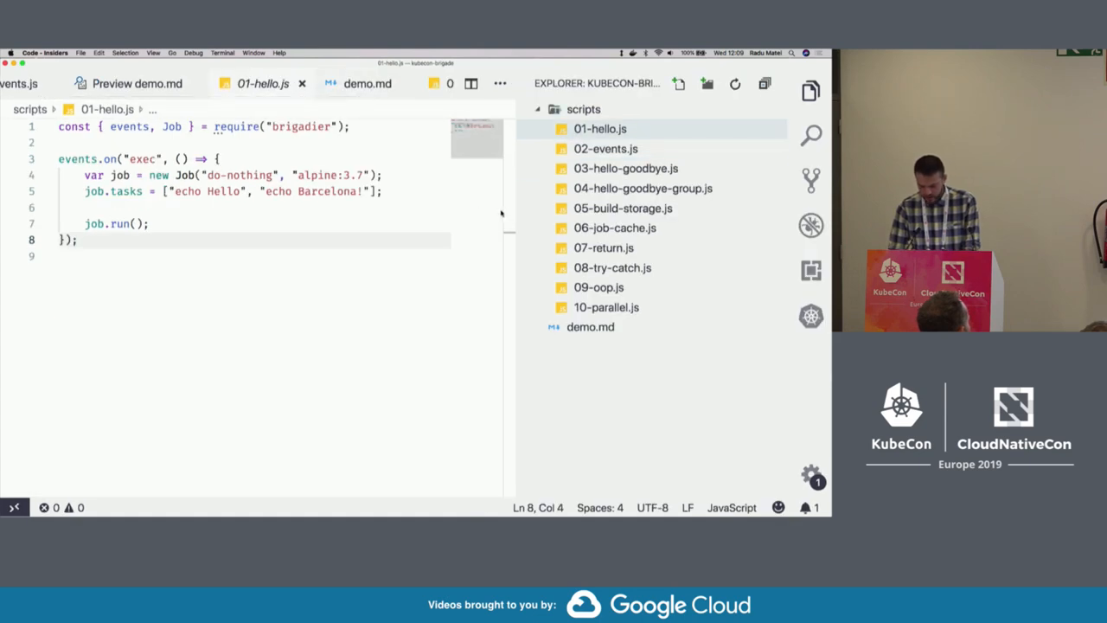
{"action": "left_click_drag", "start_coordinate": [514, 210], "coordinate": [549, 208]}
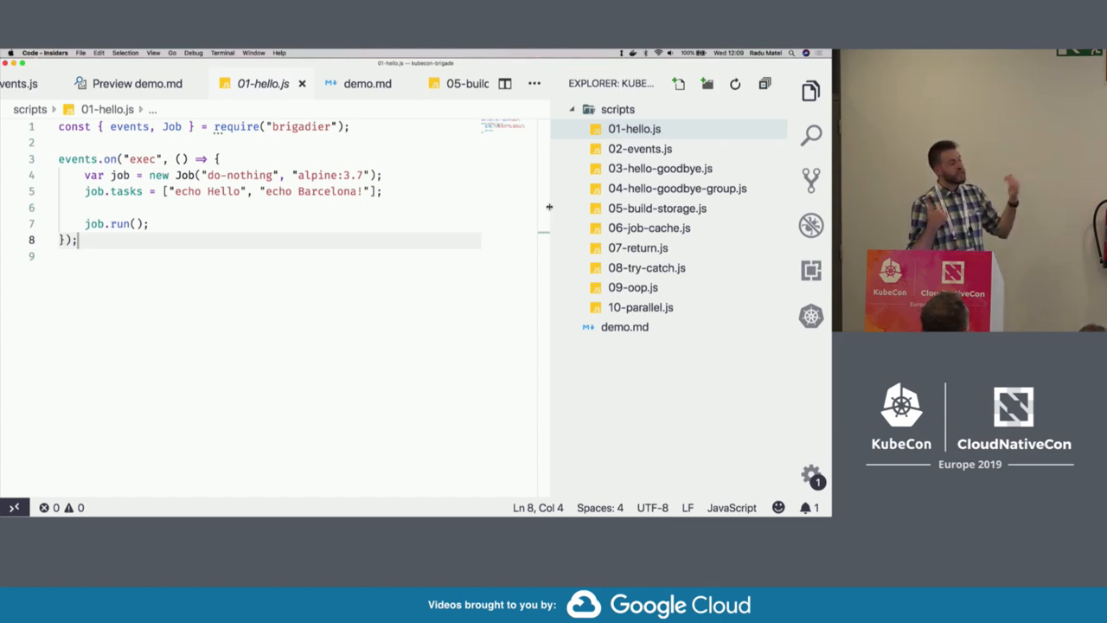
Switch over to the terminal window.
{"action": "key", "text": "F3"}
Run brig exec on scripts/01-hello.js so the do-nothing job finishes Succeeded.
{"action": "left_click", "coordinate": [334, 346]}
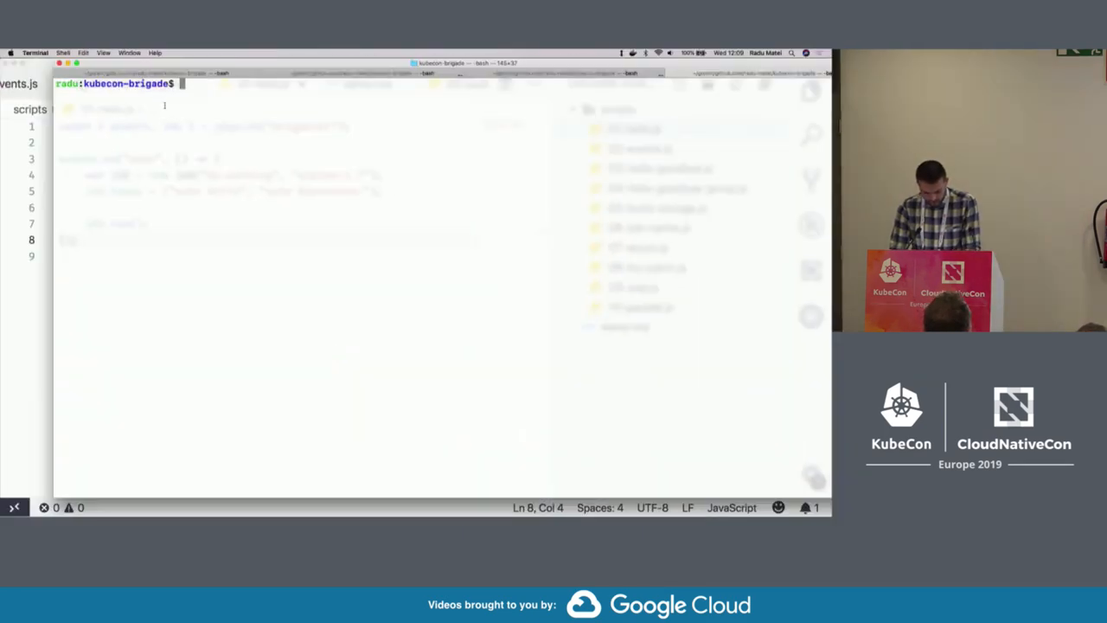
{"action": "key", "text": "super+minus"}
{"action": "type", "text": "clear"}
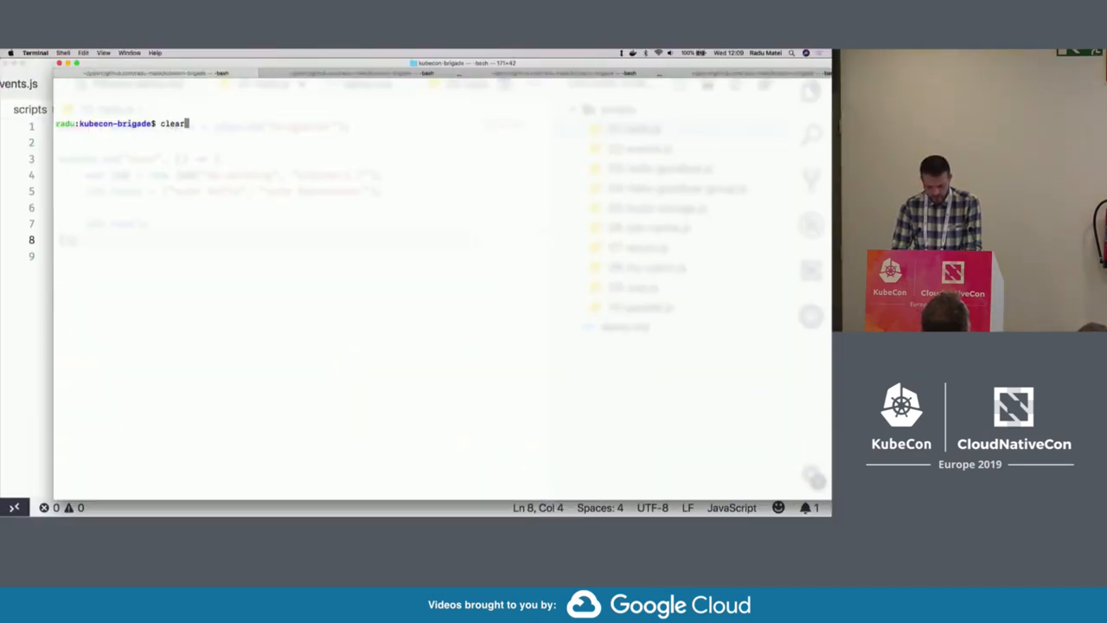
{"action": "key", "text": "Return"}
{"action": "type", "text": "brig"}
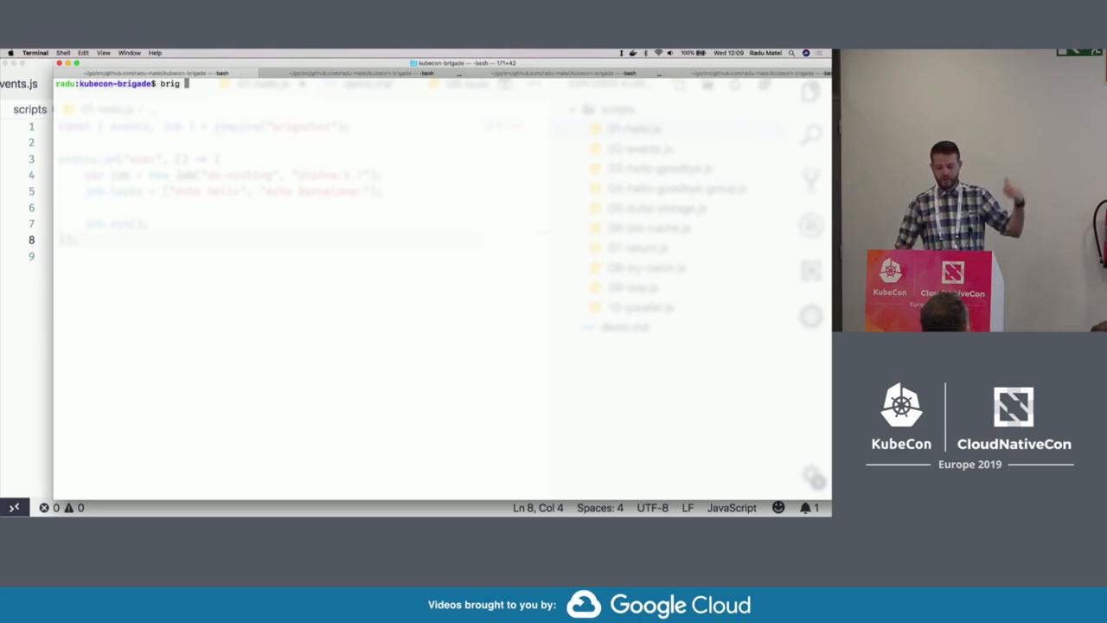
{"action": "left_click", "coordinate": [156, 285]}
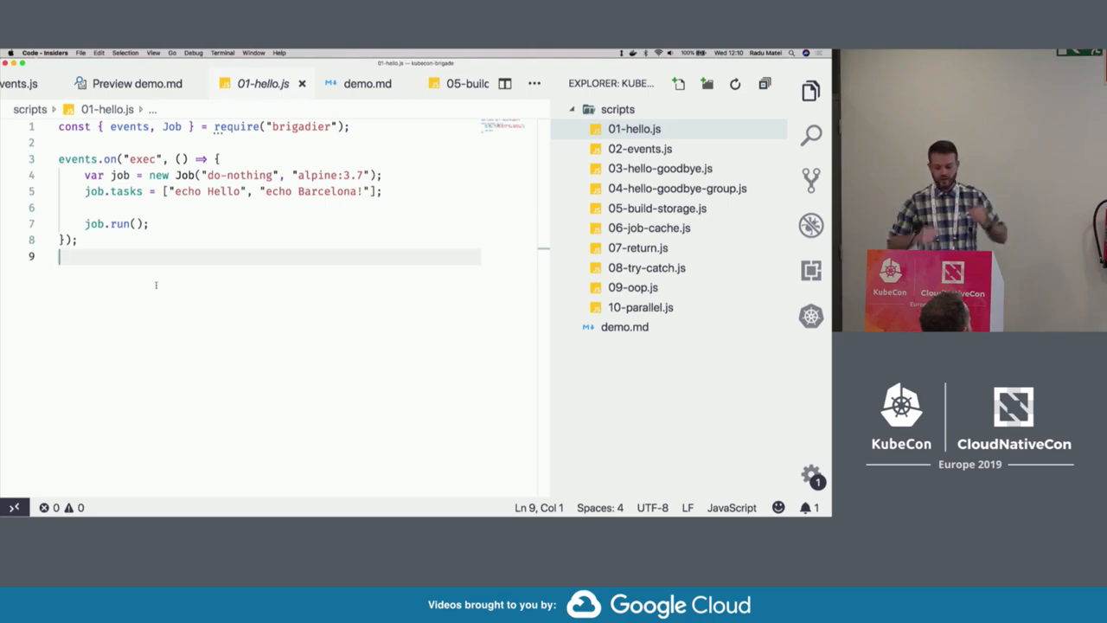
{"action": "key", "text": "super+Tab"}
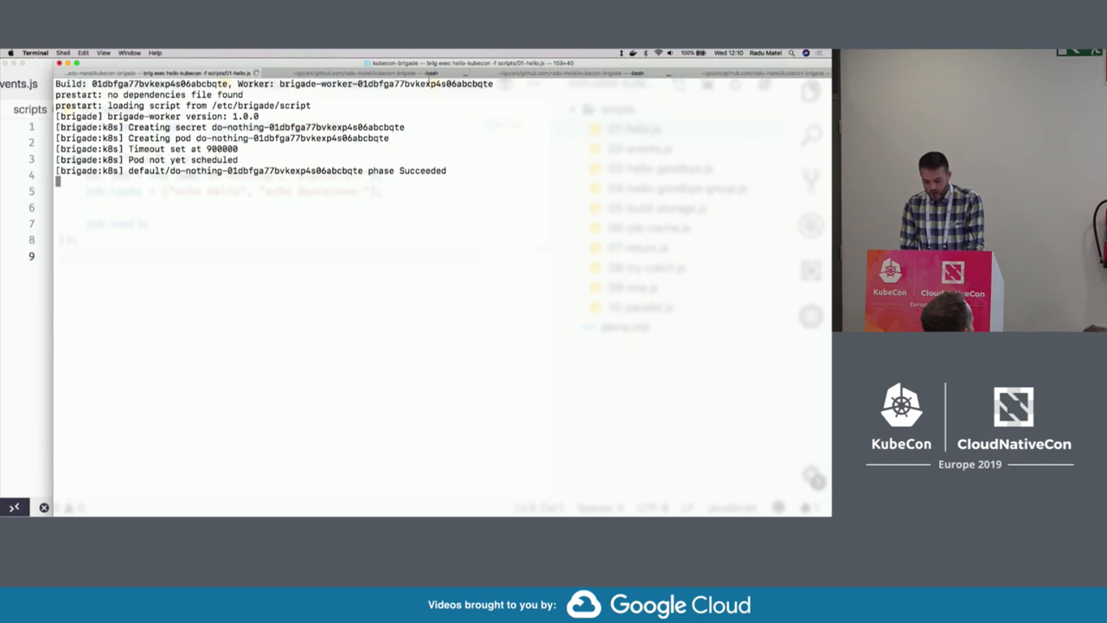
Launch the Brigade dashboard with 'brig dashboard' after 'brig dash' fails, opening Kashti.
{"action": "left_click", "coordinate": [429, 74]}
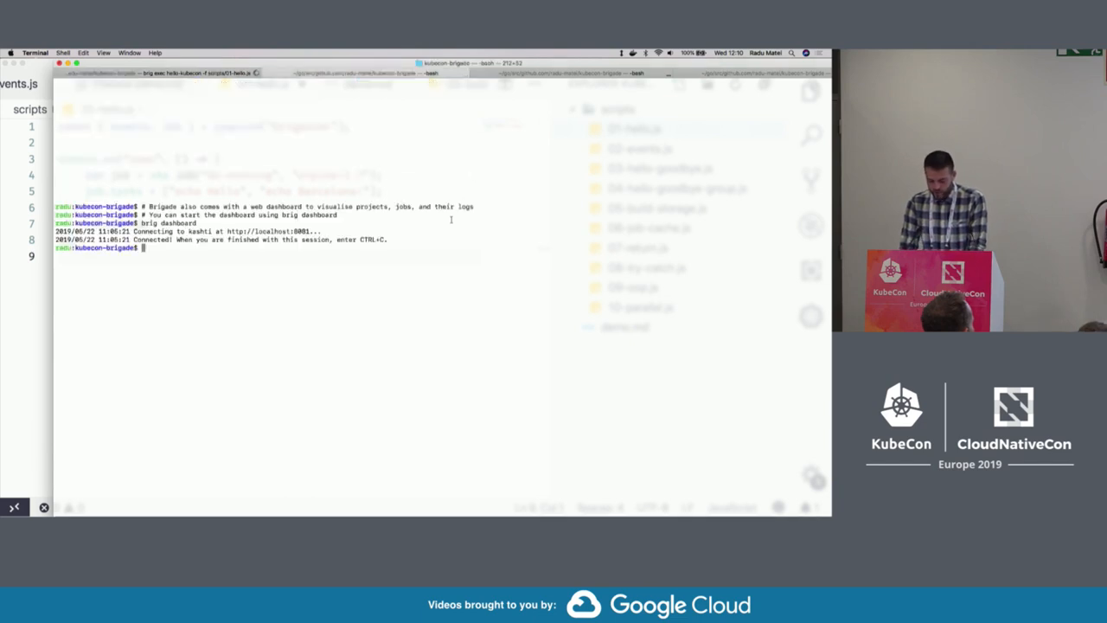
{"action": "type", "text": "brig dash"}
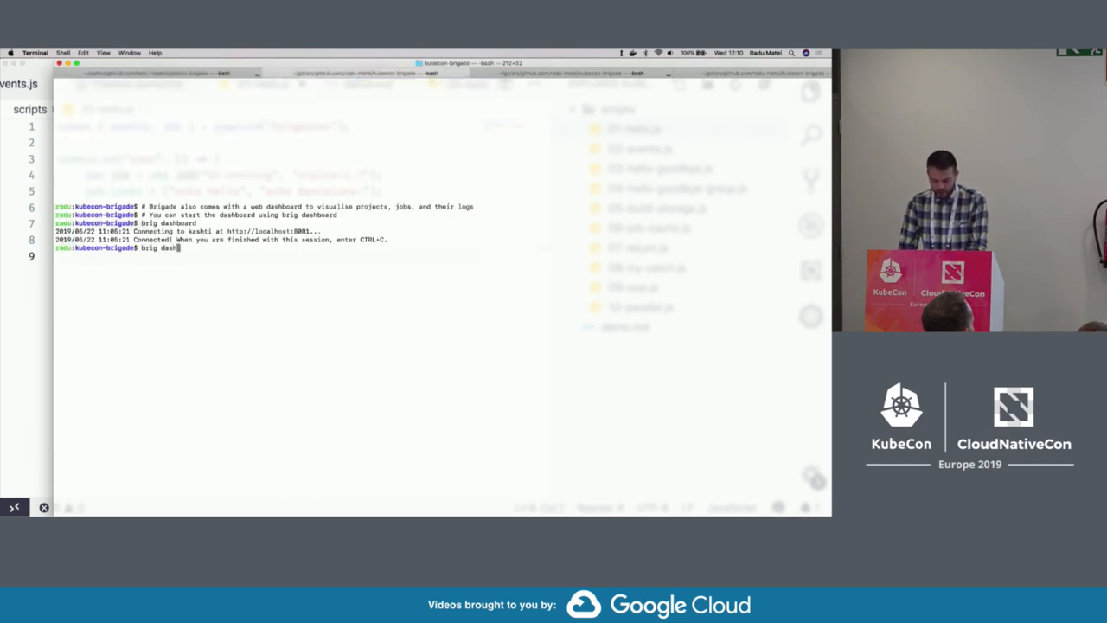
{"action": "key", "text": "Return"}
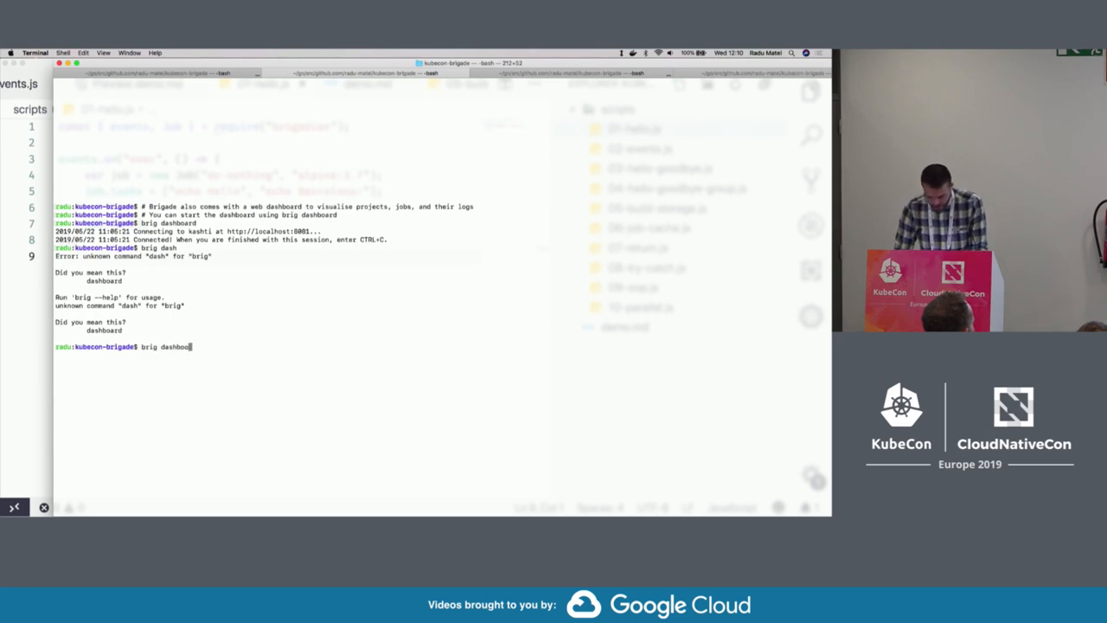
{"action": "type", "text": "d"}
{"action": "key", "text": "Return"}
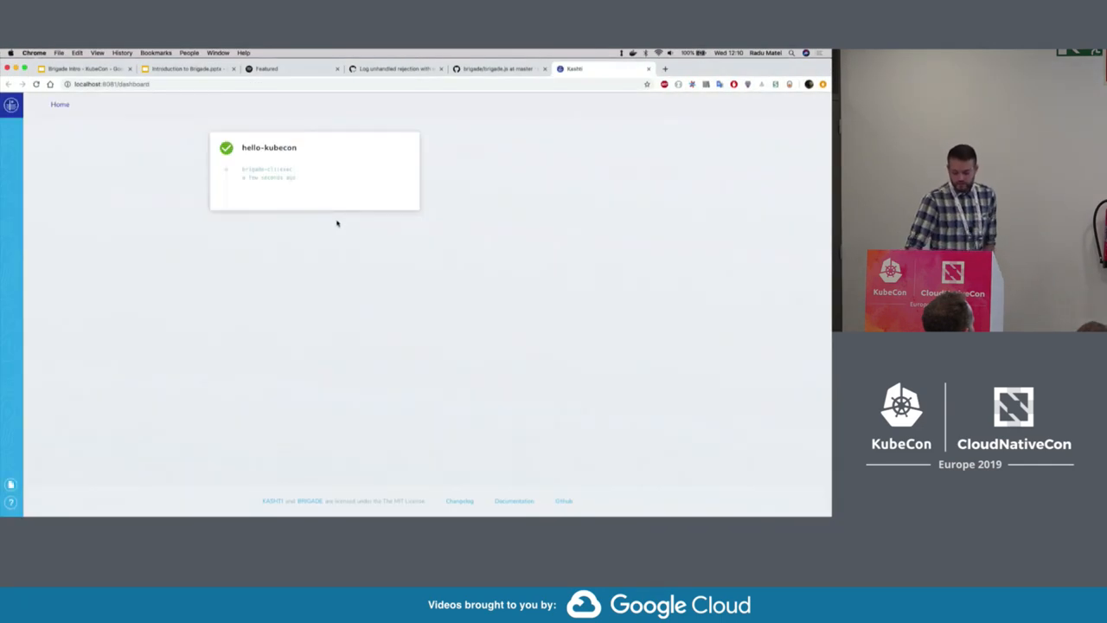
Drill from the hello-kubecon project into its latest build and the do-nothing job's log.
{"action": "key", "text": "super+plus"}
{"action": "key", "text": "super+plus"}
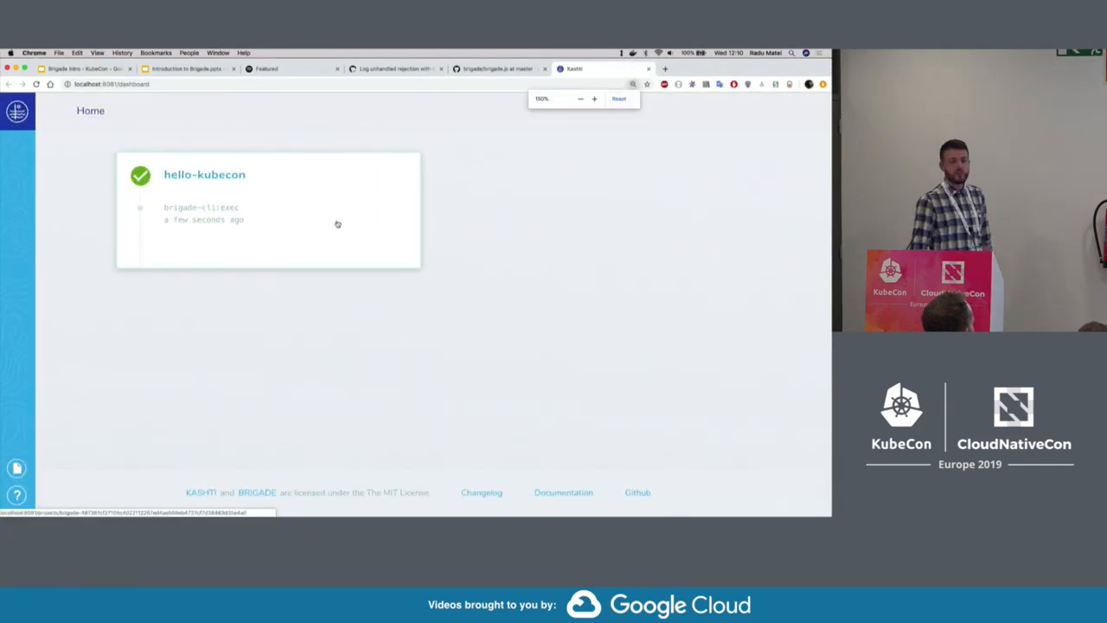
{"action": "left_click", "coordinate": [223, 174]}
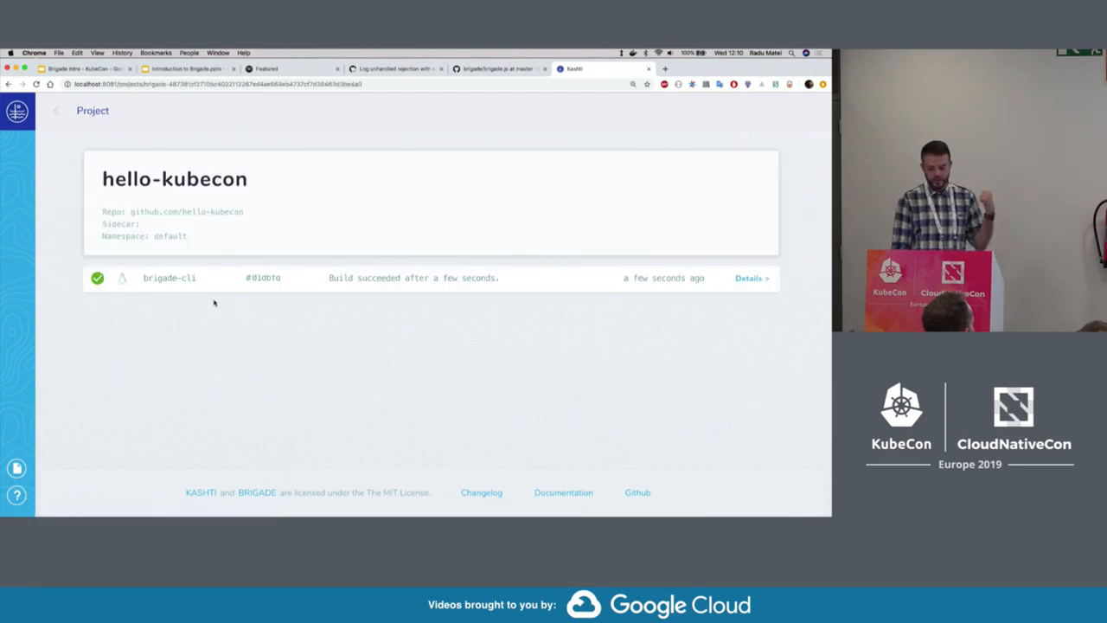
{"action": "key", "text": "super+plus"}
{"action": "key", "text": "super+plus"}
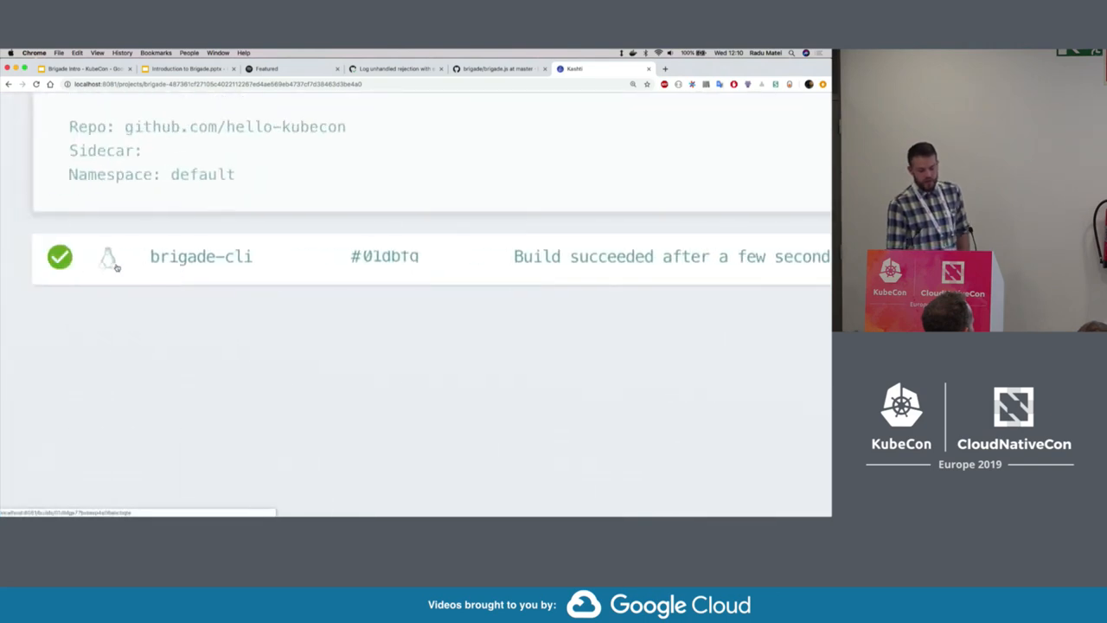
{"action": "key", "text": "super+0"}
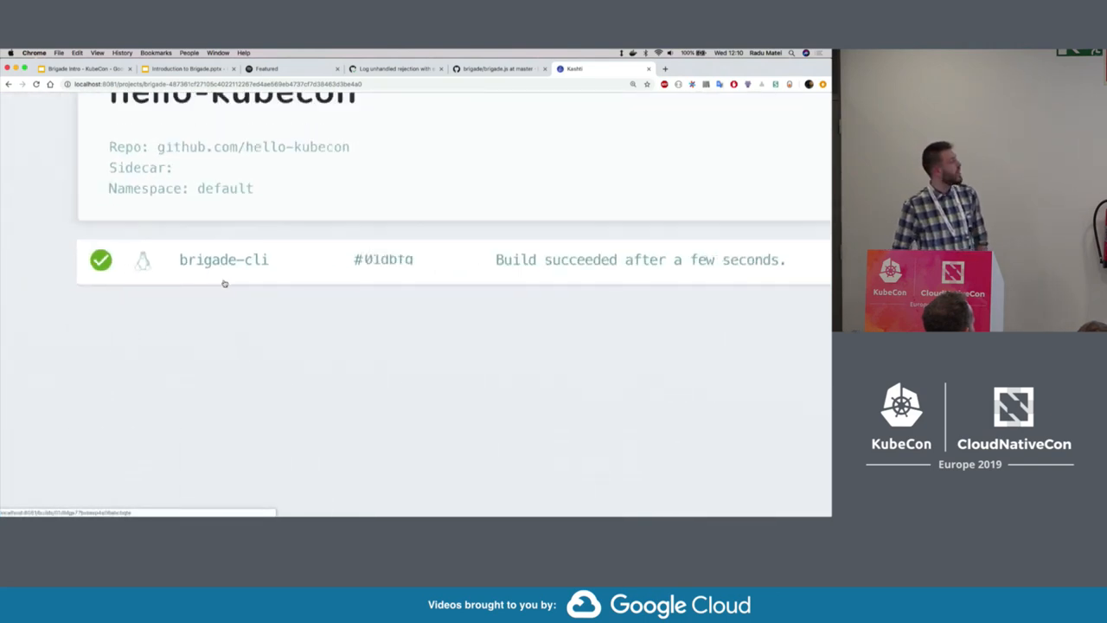
{"action": "left_click", "coordinate": [179, 288]}
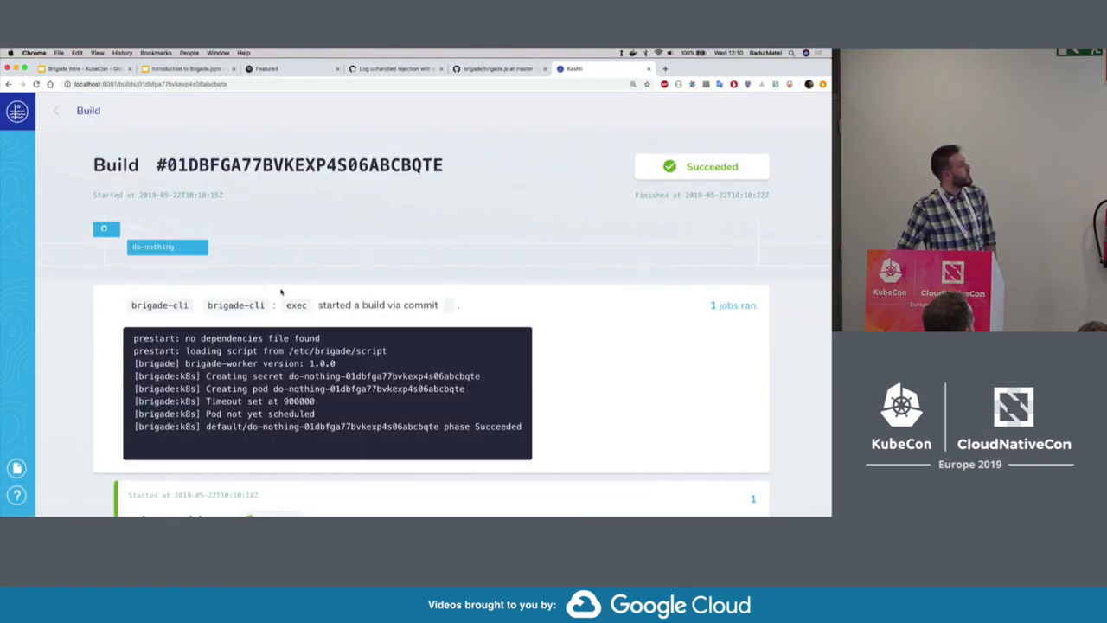
{"action": "scroll", "coordinate": [178, 287], "scroll_direction": "down", "scroll_amount": 2}
{"action": "scroll", "coordinate": [199, 345], "scroll_direction": "down", "scroll_amount": 3}
{"action": "scroll", "coordinate": [228, 414], "scroll_direction": "down", "scroll_amount": 5}
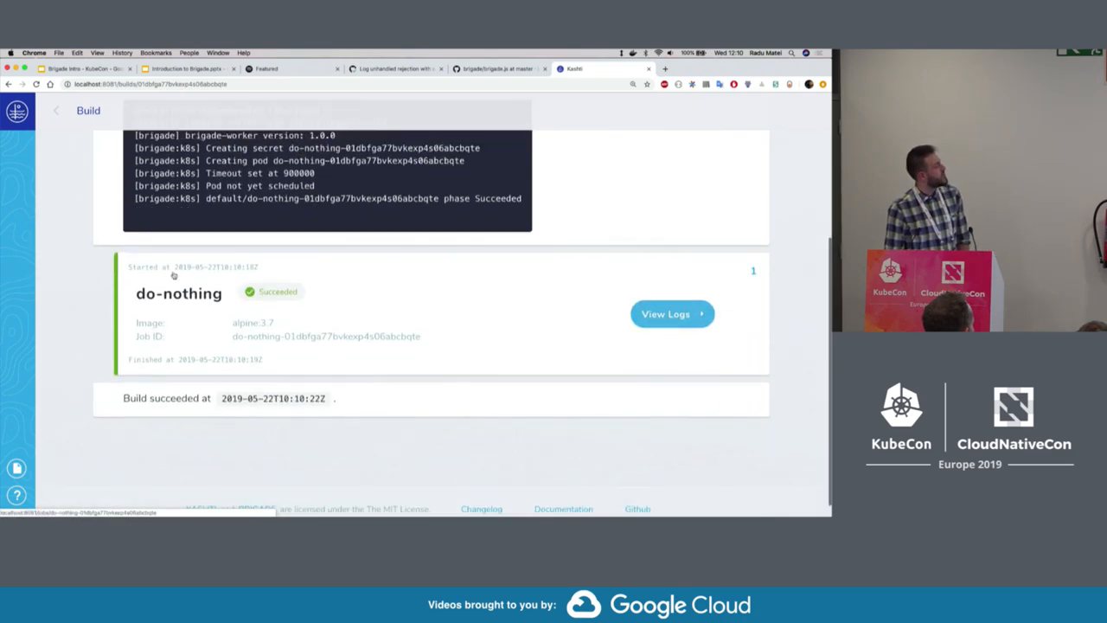
{"action": "left_click", "coordinate": [173, 277]}
Switch back to the code editor showing 01-hello.js.
{"action": "key", "text": "ctrl+Right"}
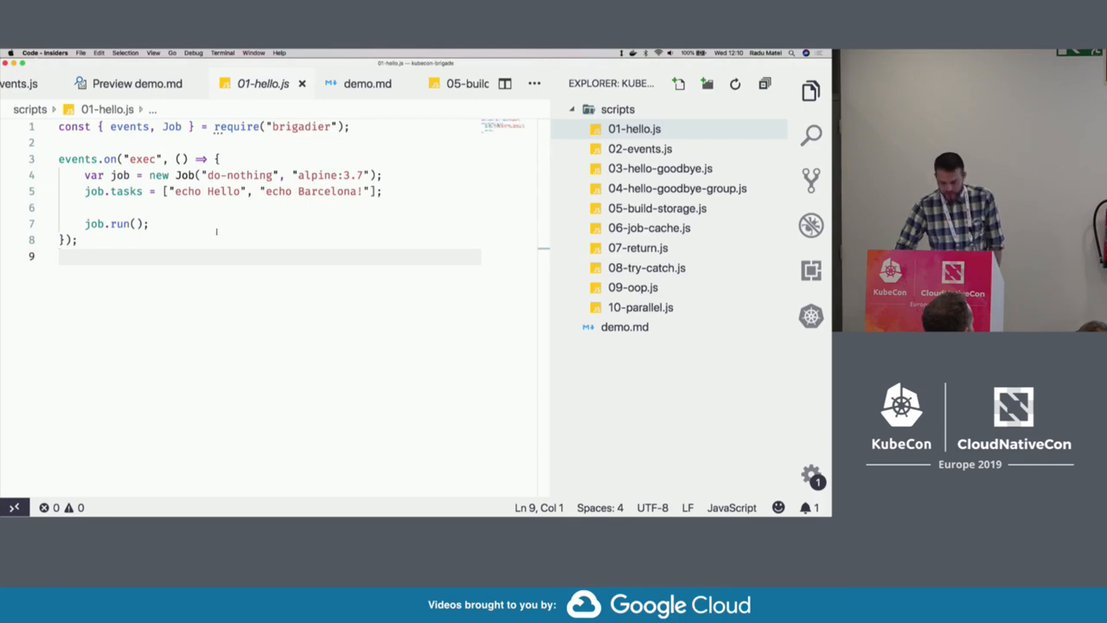
Point out the do-nothing job name, alpine image and two echo tasks, then return to the Kashti log.
{"action": "left_click_drag", "start_coordinate": [207, 174], "coordinate": [275, 175]}
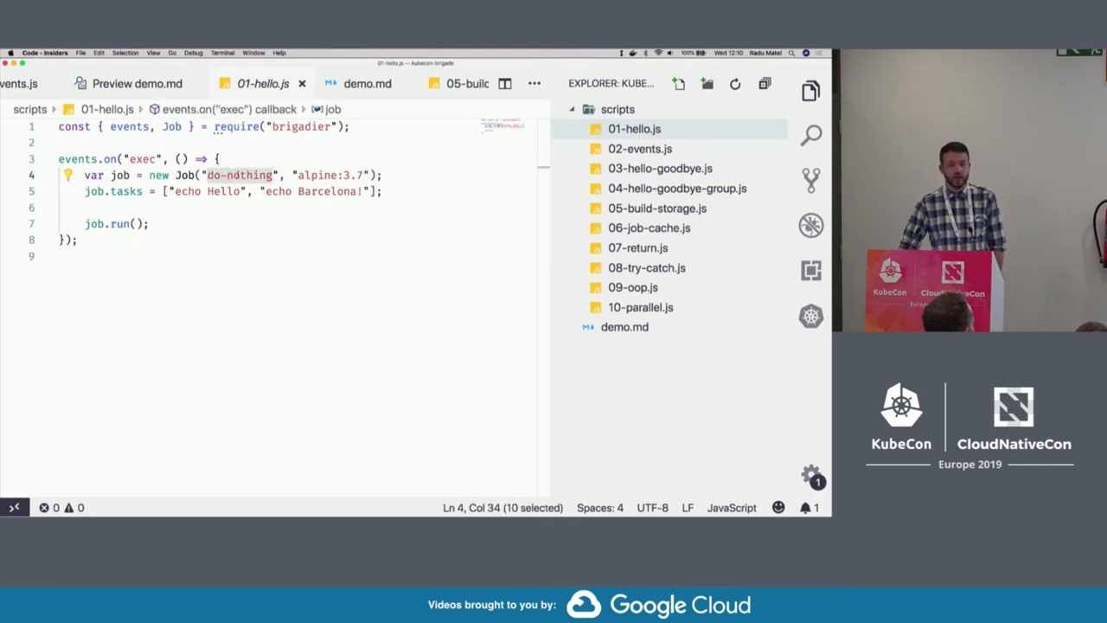
{"action": "double_click", "coordinate": [317, 176]}
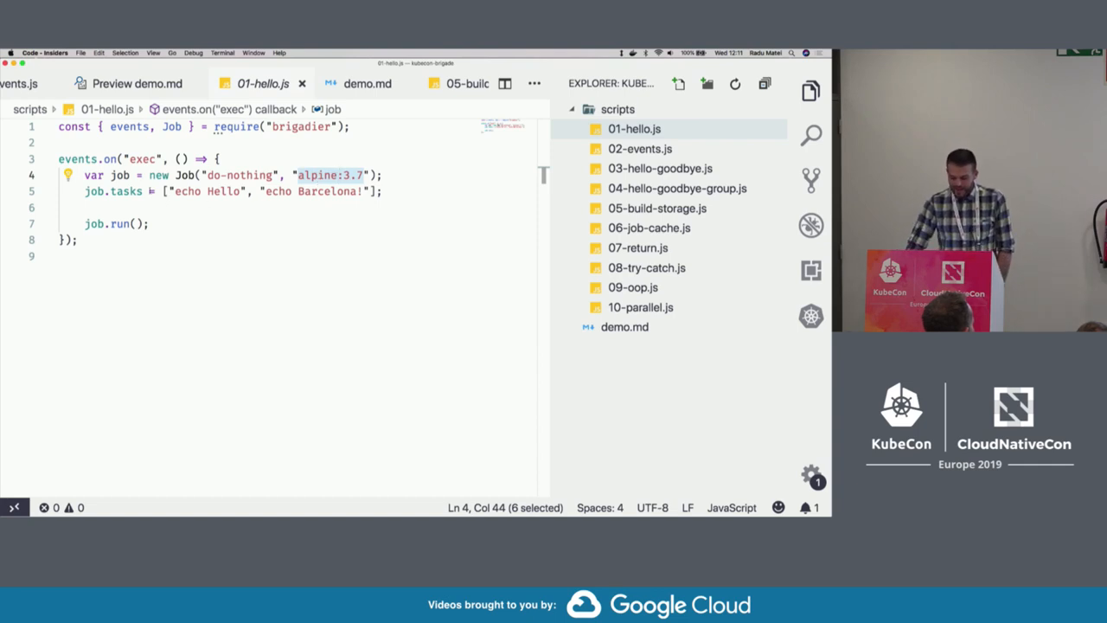
{"action": "left_click_drag", "start_coordinate": [163, 192], "coordinate": [360, 191]}
{"action": "key", "text": "ctrl+Left"}
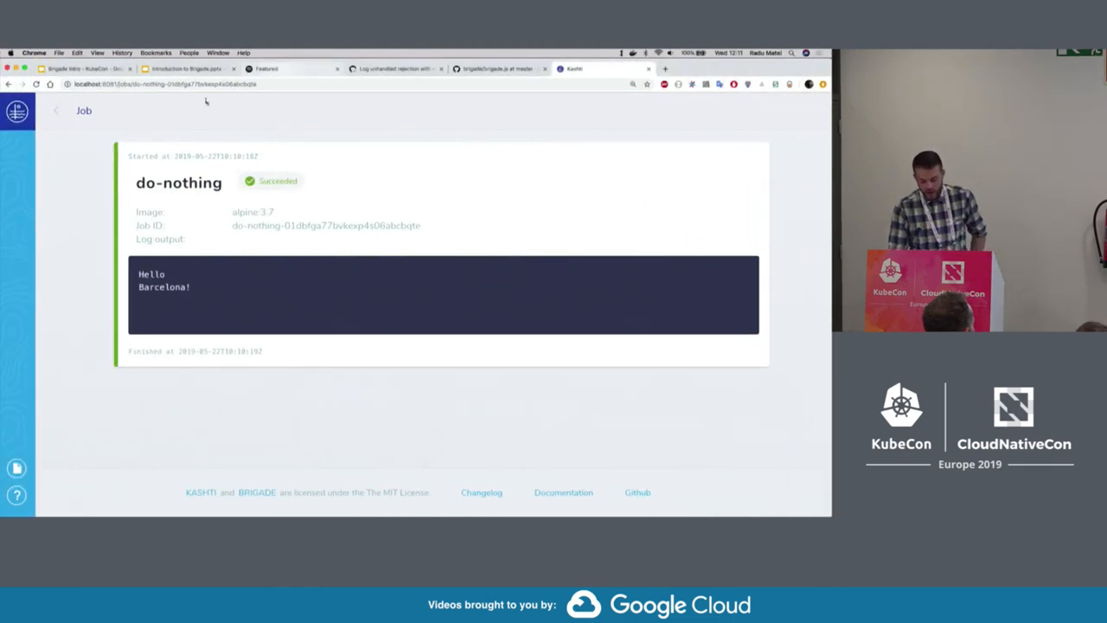
Switch the desktop space back to VS Code and focus the 01-hello.js editor.
{"action": "key", "text": "ctrl+Right"}
{"action": "left_click", "coordinate": [259, 256]}
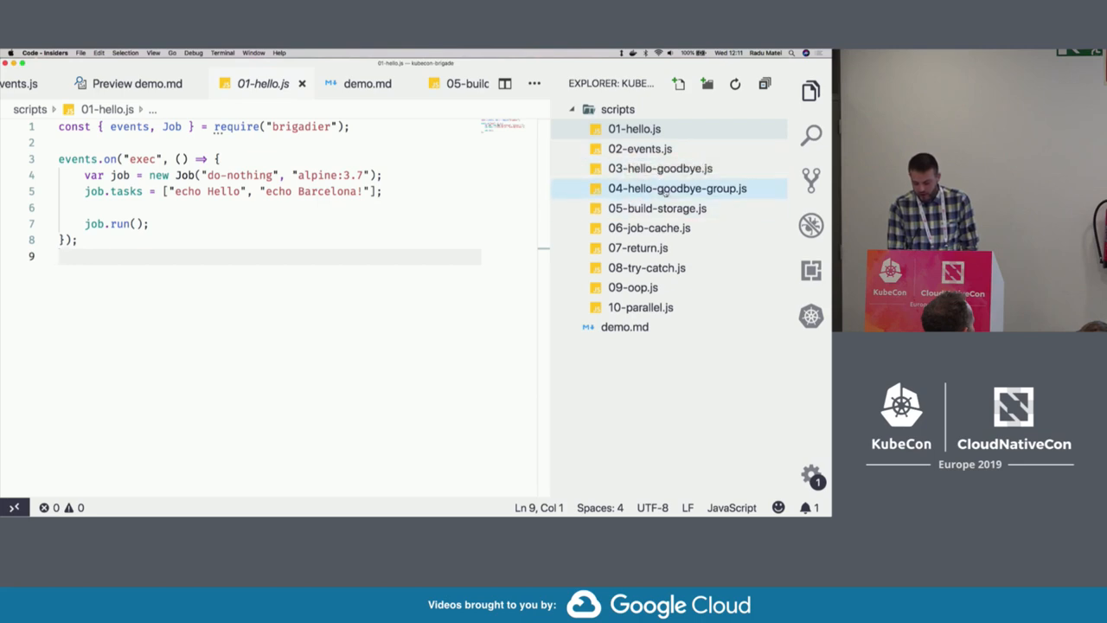
Open 04-hello-goodbye-group.js and highlight job j1, its await line and the Group call.
{"action": "left_click", "coordinate": [666, 188]}
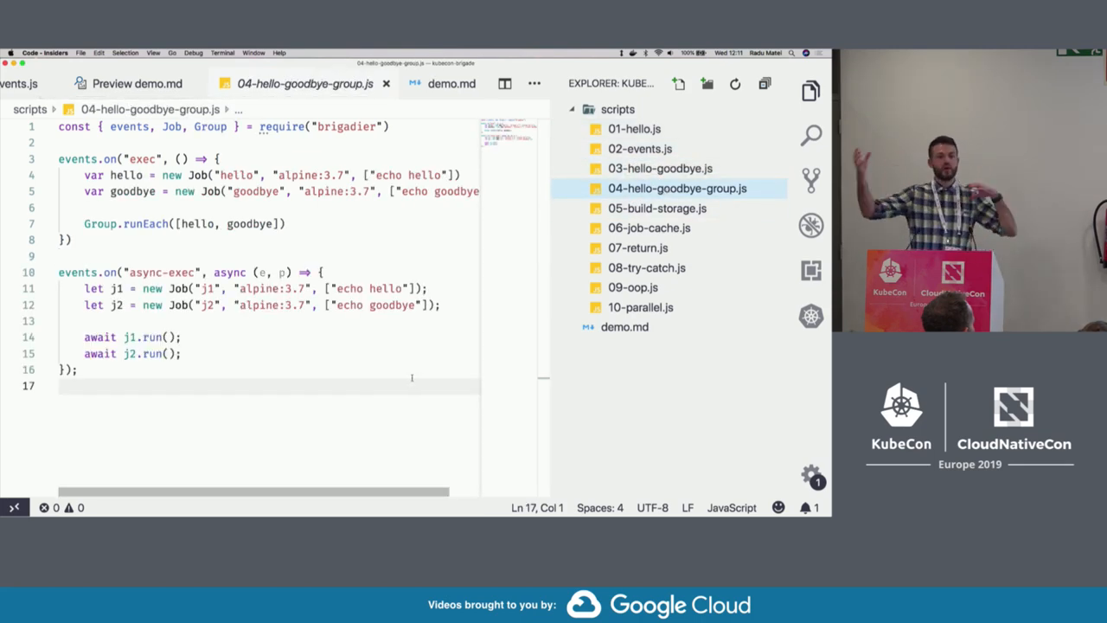
{"action": "left_click", "coordinate": [398, 373]}
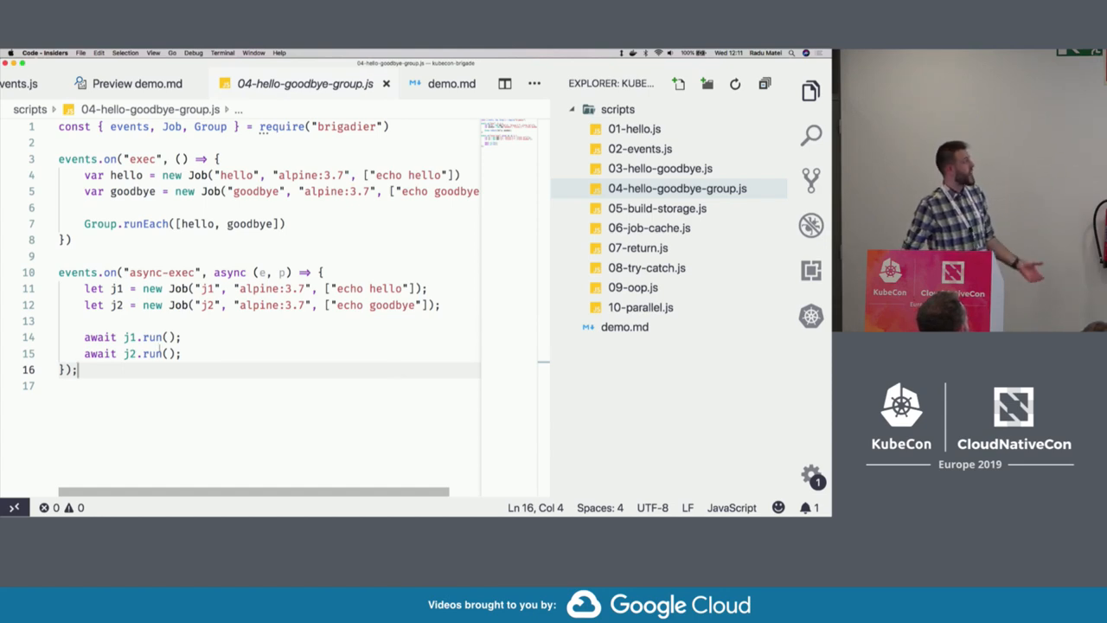
{"action": "double_click", "coordinate": [130, 337]}
{"action": "left_click", "coordinate": [130, 337]}
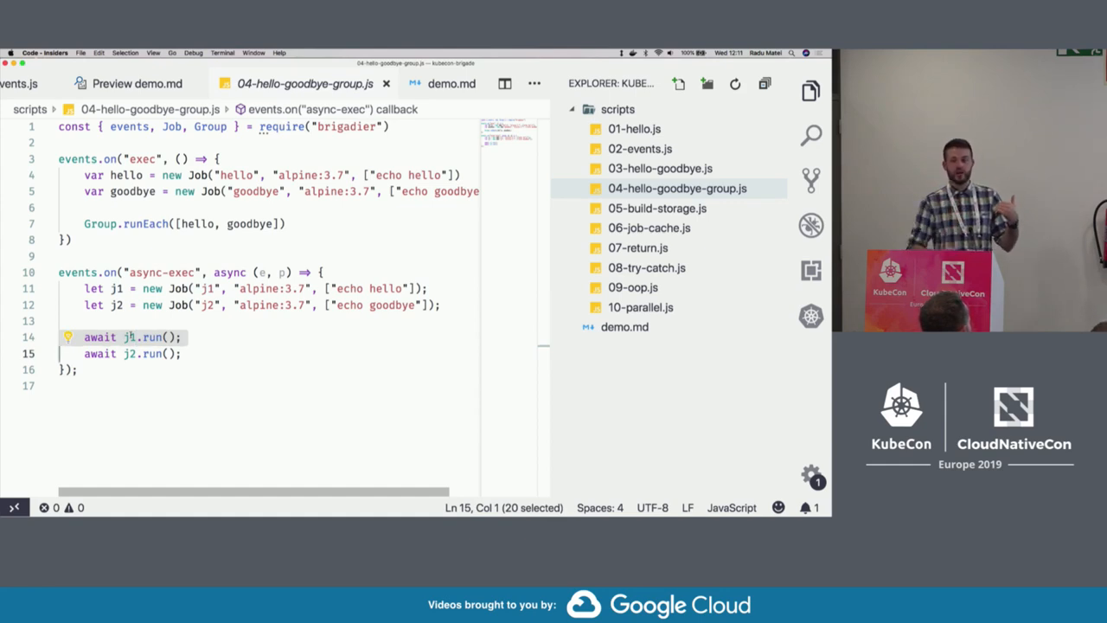
{"action": "double_click", "coordinate": [100, 224]}
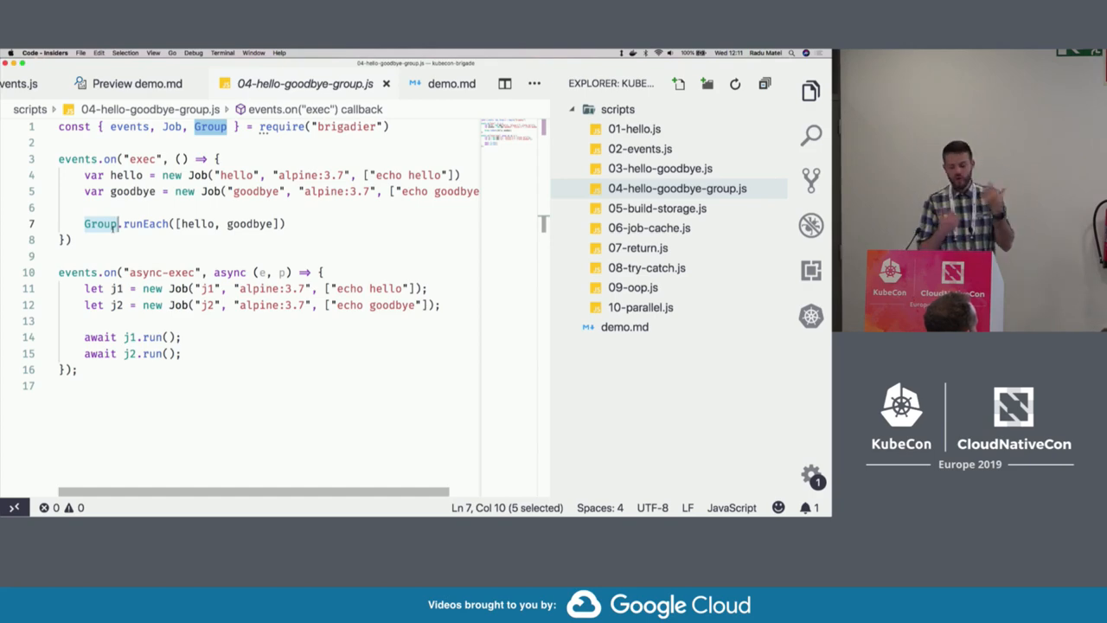
Bring the terminal window to the front via the window overview.
{"action": "key", "text": "ctrl+Up"}
{"action": "left_click", "coordinate": [214, 390]}
Run brig exec on scripts/04-hello-goodbye-group.js with --event async-exec.
{"action": "left_click", "coordinate": [190, 73]}
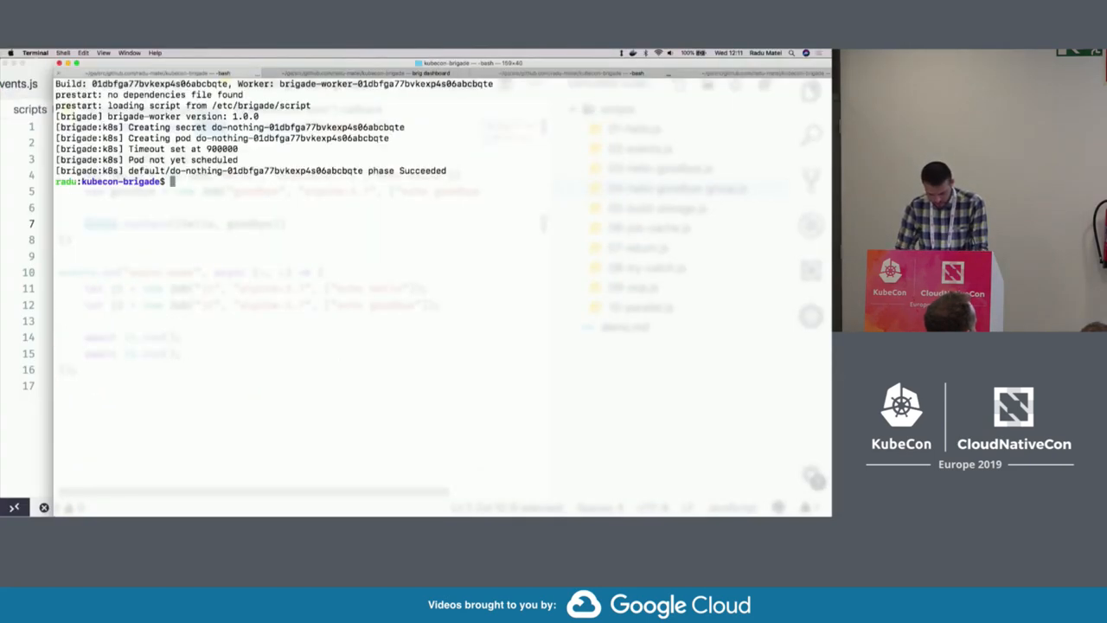
{"action": "key", "text": "Up"}
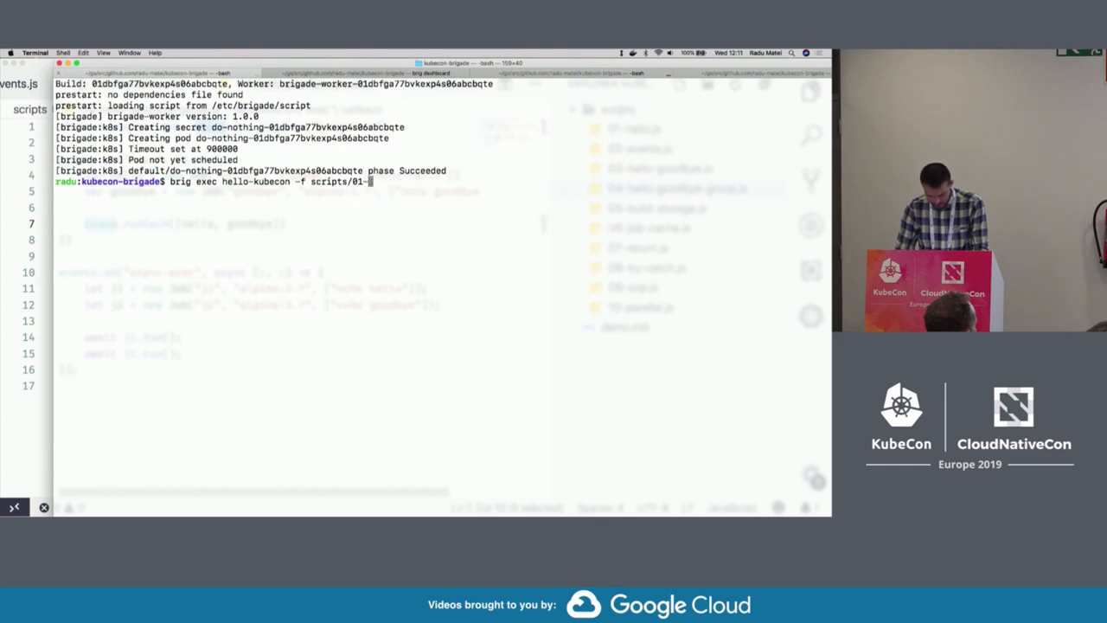
{"action": "left_click_drag", "start_coordinate": [186, 63], "coordinate": [186, 109]}
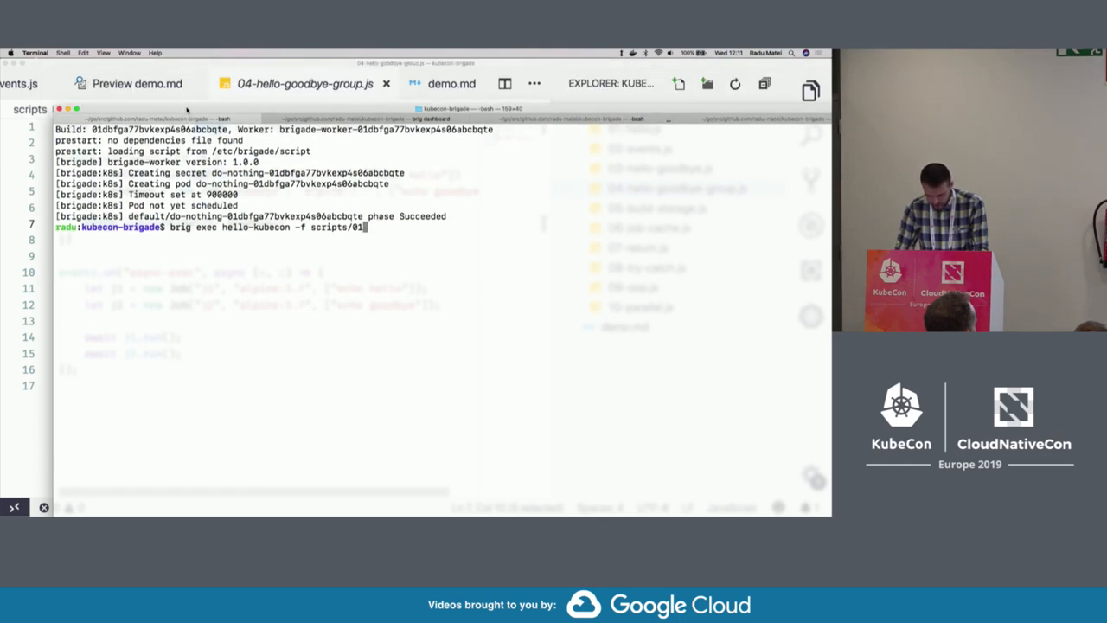
{"action": "type", "text": "4"}
{"action": "key", "text": "Tab"}
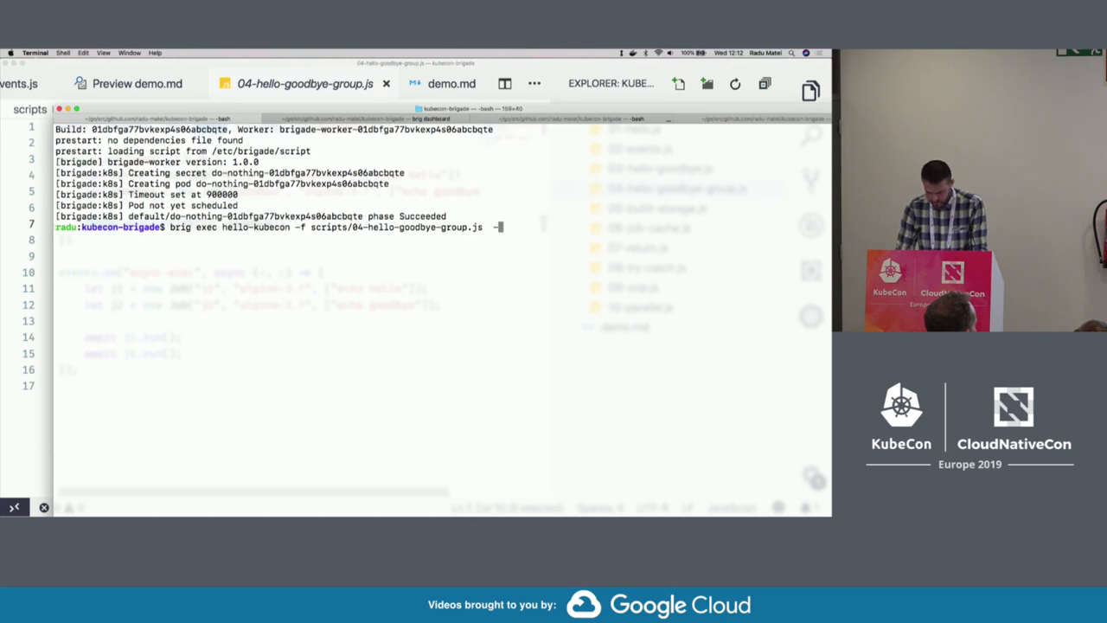
{"action": "type", "text": "-event async-exec"}
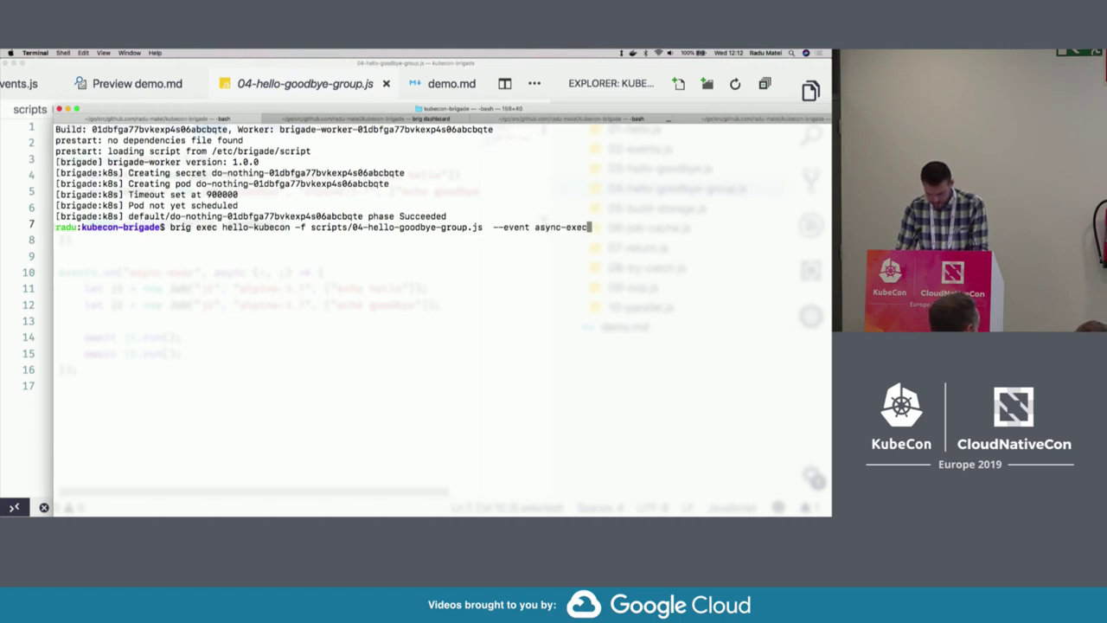
{"action": "key", "text": "Return"}
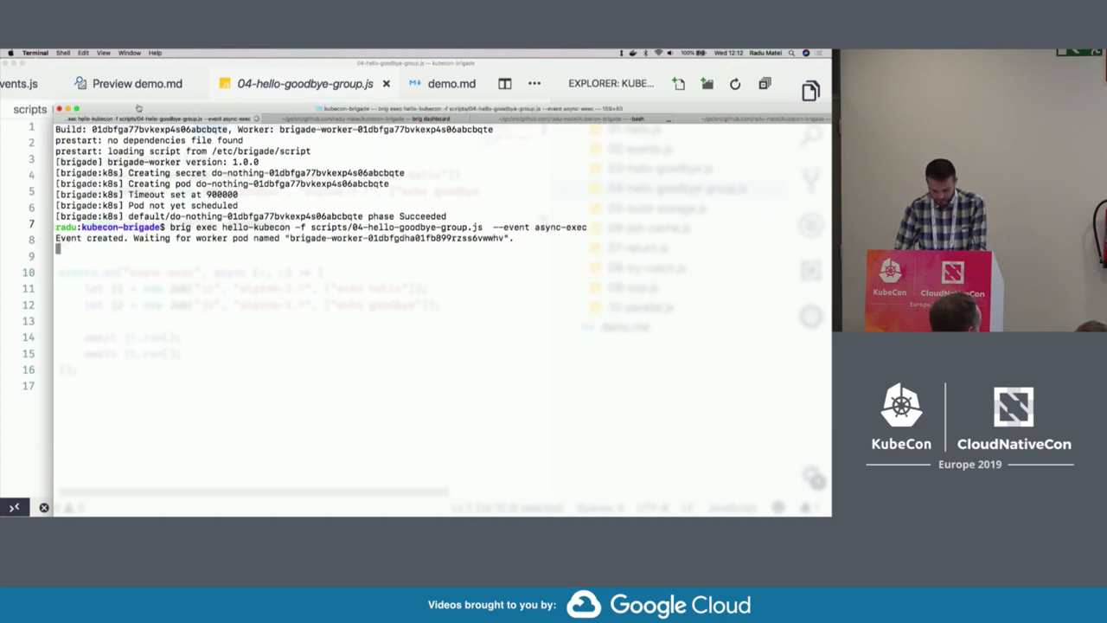
{"action": "left_click_drag", "start_coordinate": [138, 107], "coordinate": [170, 92]}
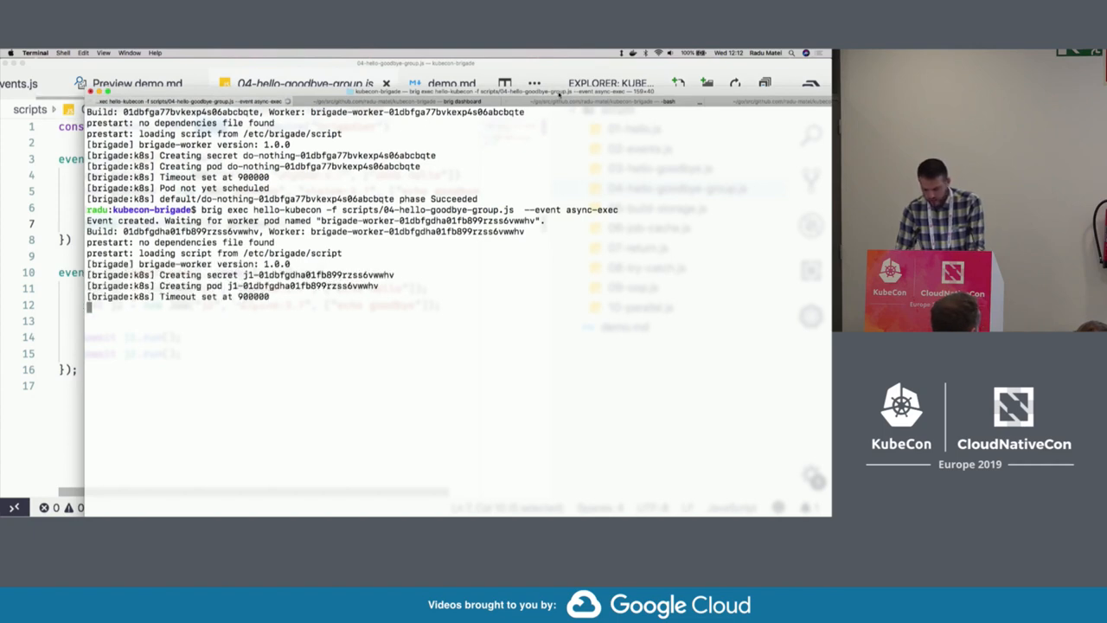
Launch brigadeterm, open hello-kubecon's async-exec build timeline and select job j1.
{"action": "key", "text": "super+shift+bracketright"}
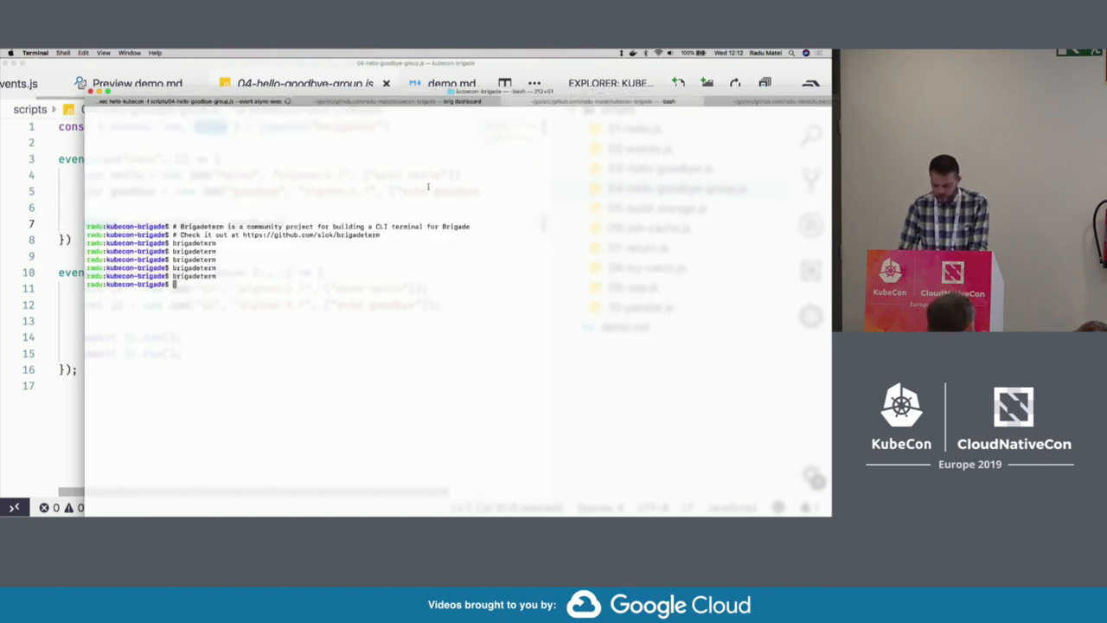
{"action": "type", "text": "brigadeterm"}
{"action": "key", "text": "Return"}
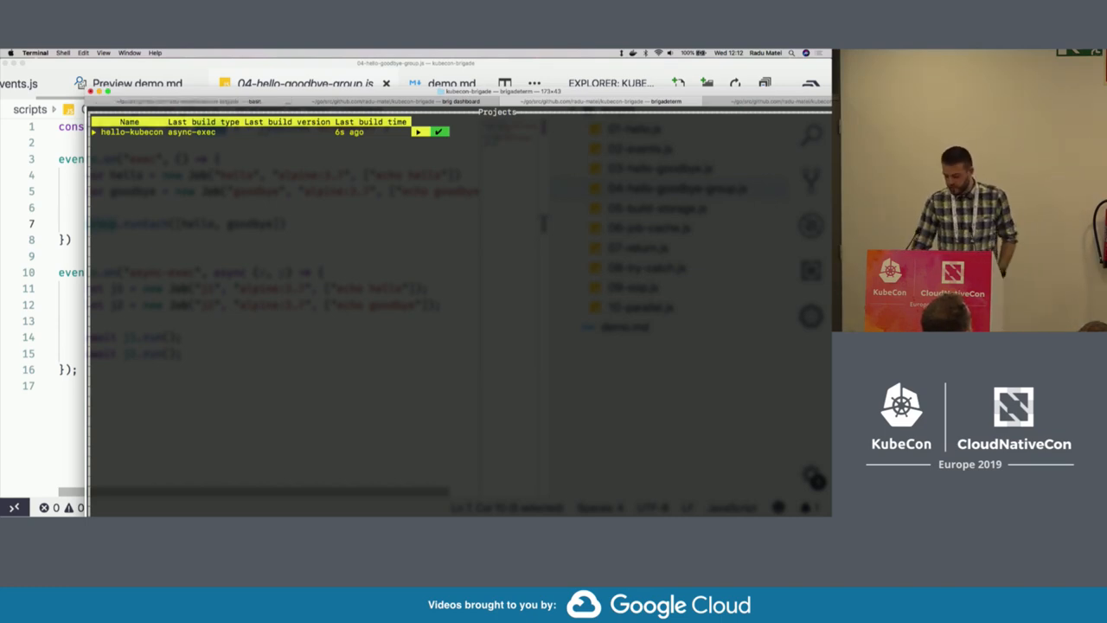
{"action": "key", "text": "Return"}
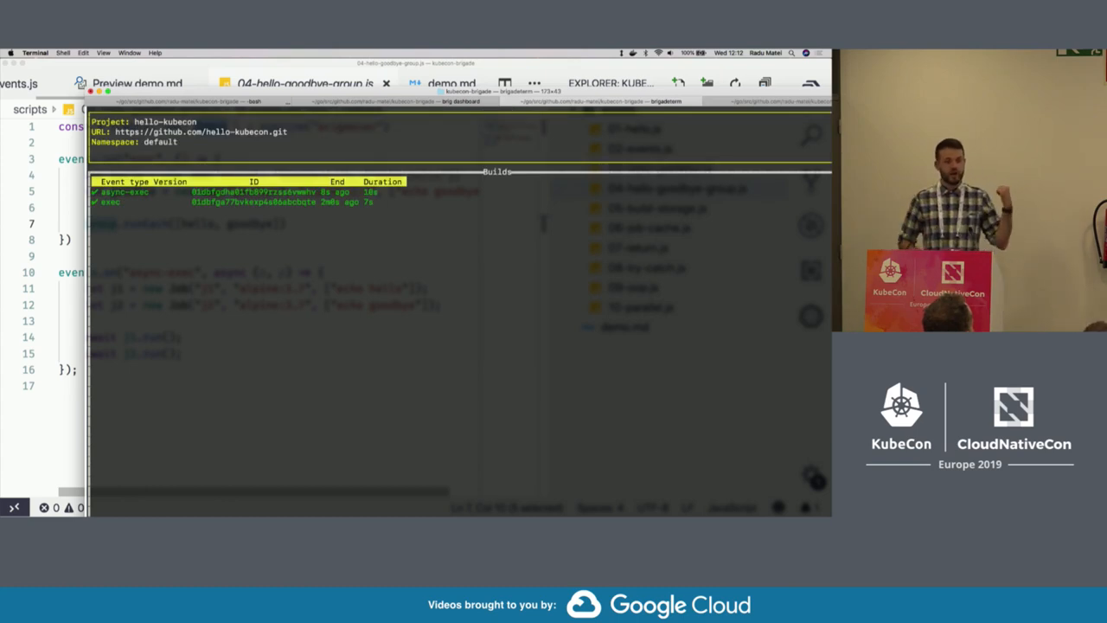
{"action": "key", "text": "Return"}
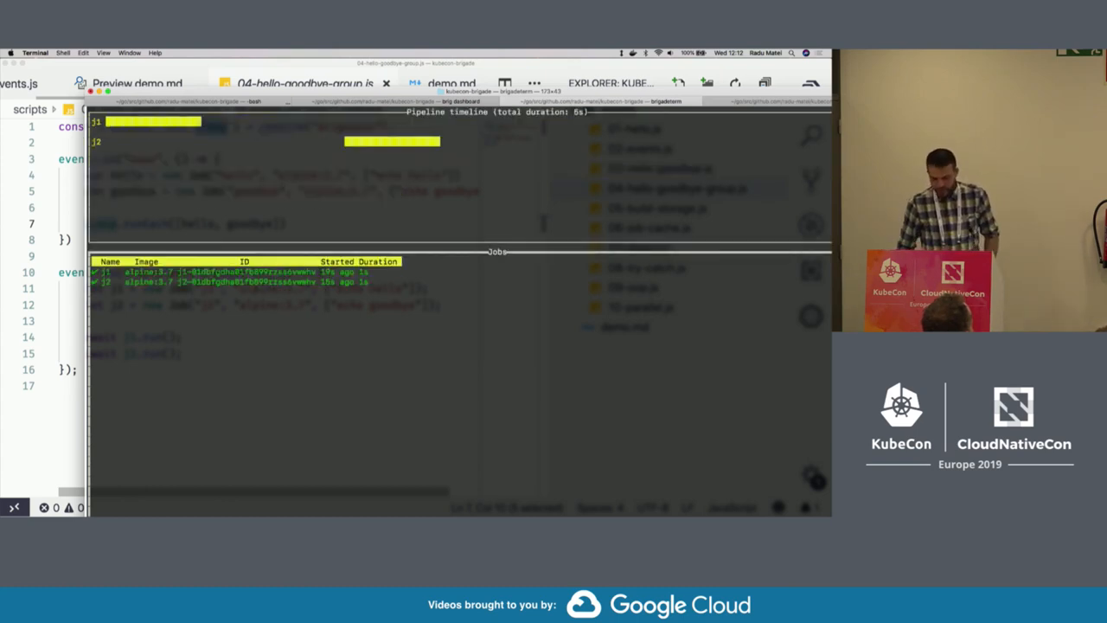
{"action": "key", "text": "Down"}
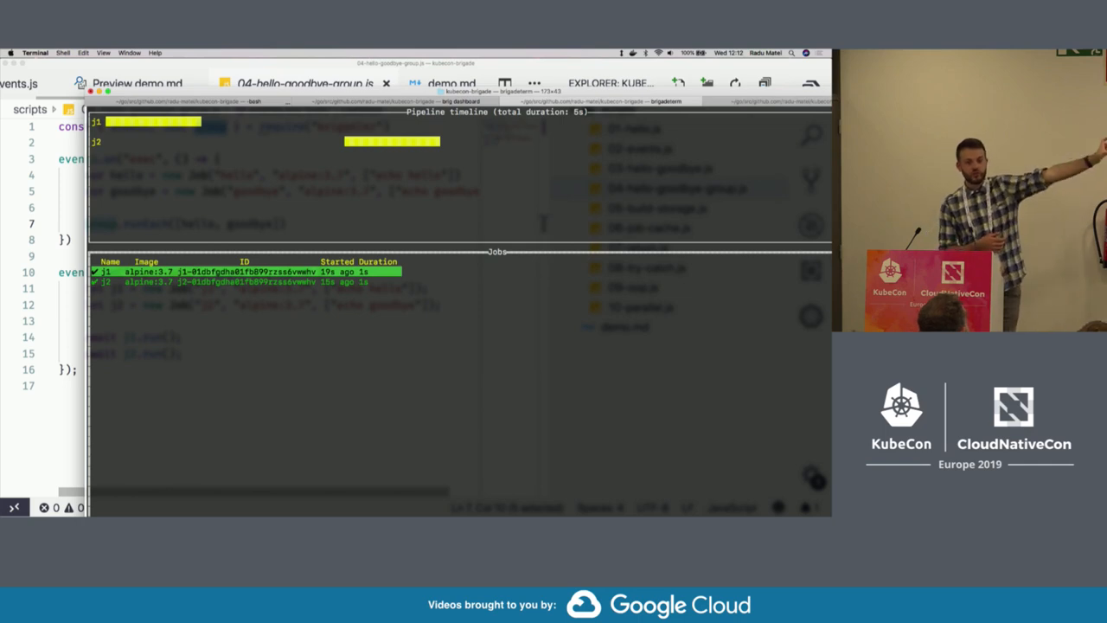
Back in the editor, highlight the await keyword on line 14.
{"action": "key", "text": "super+Tab"}
{"action": "left_click", "coordinate": [104, 321]}
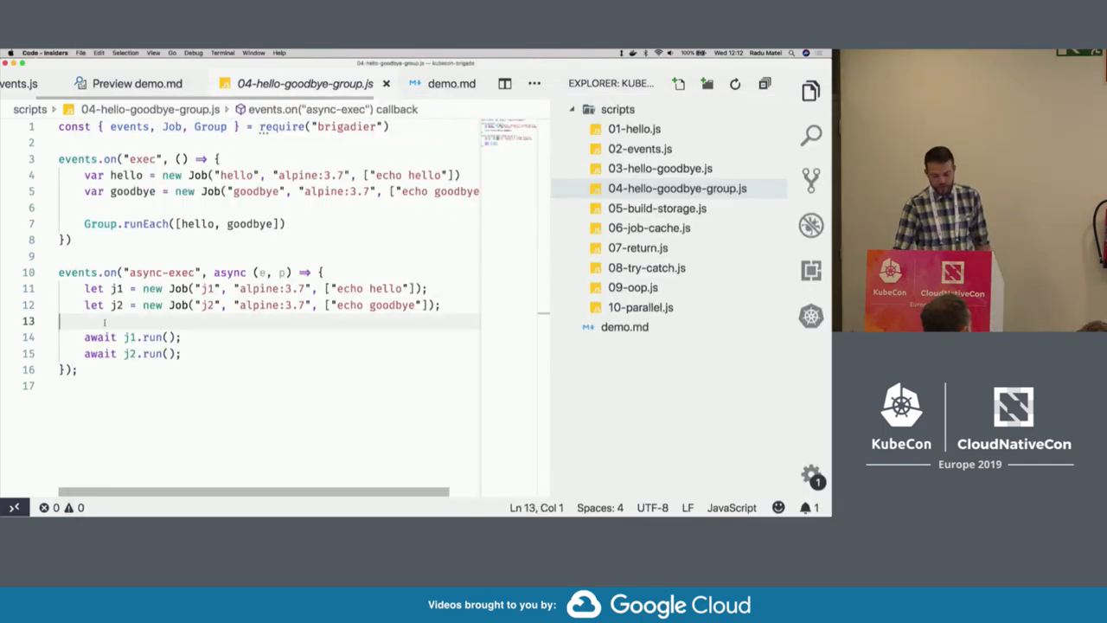
{"action": "double_click", "coordinate": [103, 336]}
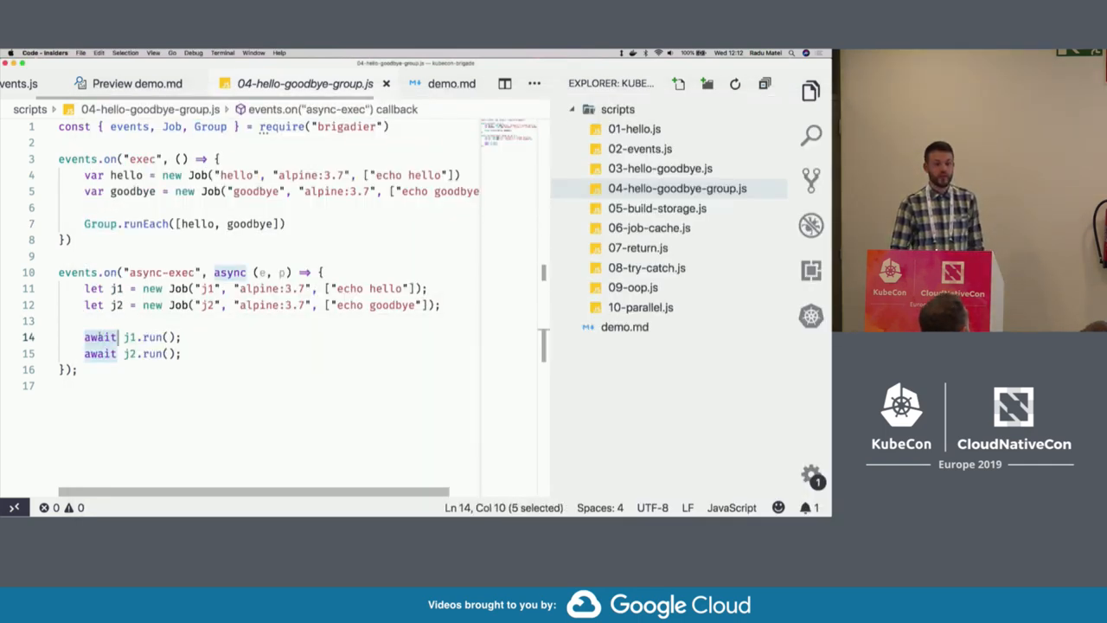
In brigadeterm, view job j1's log printing hello, then job j2's log.
{"action": "key", "text": "super+Tab"}
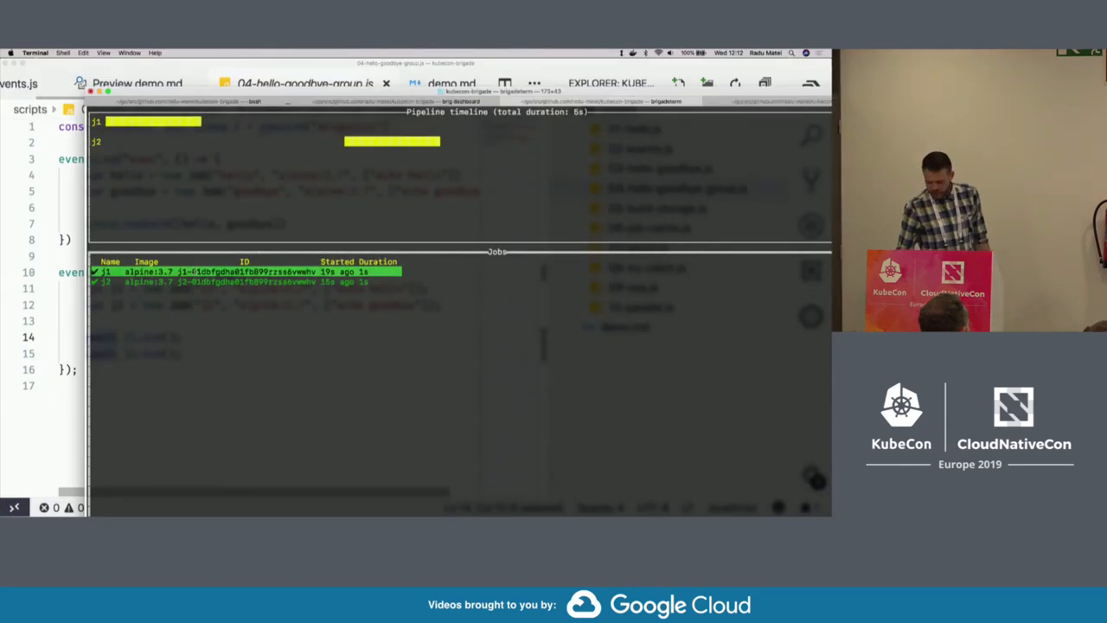
{"action": "key", "text": "Return"}
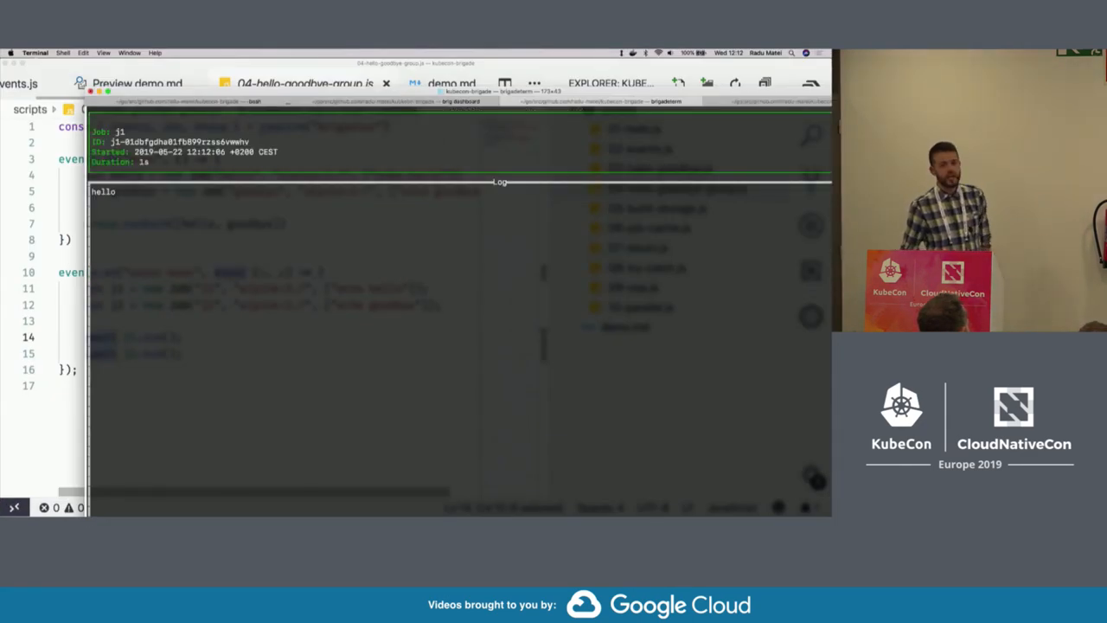
{"action": "key", "text": "Escape"}
{"action": "key", "text": "Down"}
{"action": "key", "text": "Return"}
{"action": "key", "text": "Escape"}
Return to VS Code and open the 05-build-storage.js script.
{"action": "key", "text": "super+Tab"}
{"action": "left_click", "coordinate": [640, 208]}
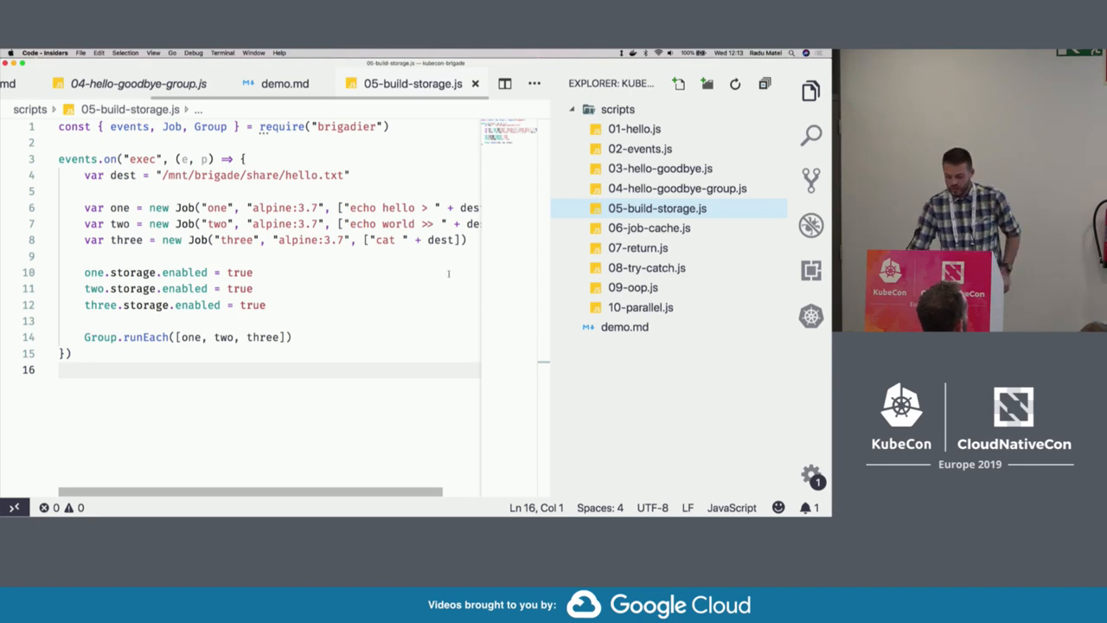
Hide the sidebar and highlight the three storage-enabled job definitions on lines 6-8.
{"action": "left_click", "coordinate": [448, 273]}
{"action": "key", "text": "super+b"}
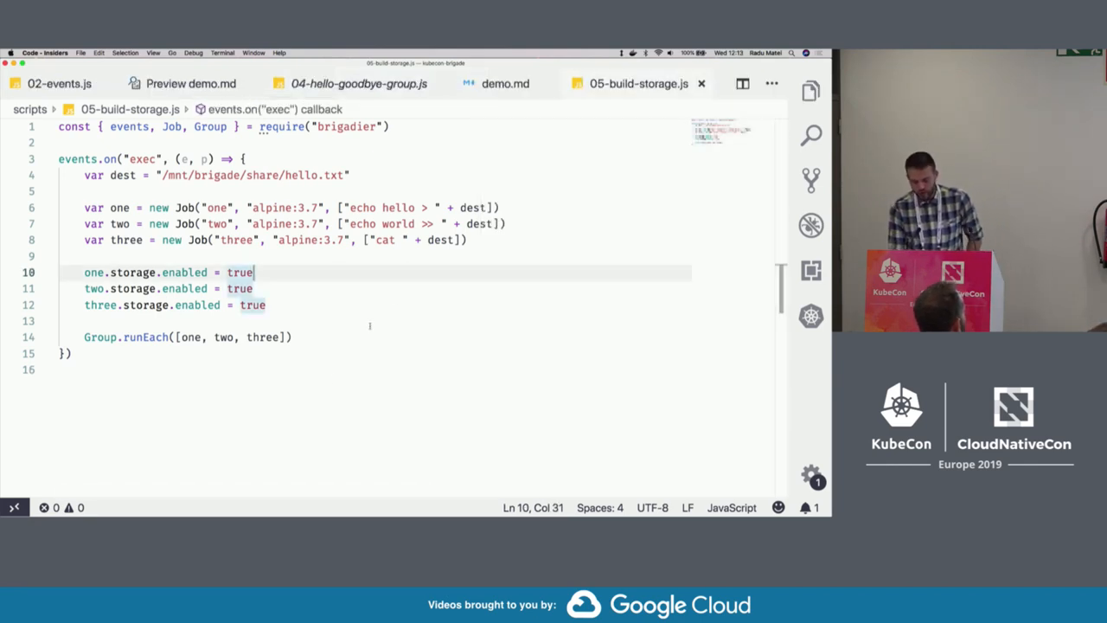
{"action": "left_click", "coordinate": [326, 390]}
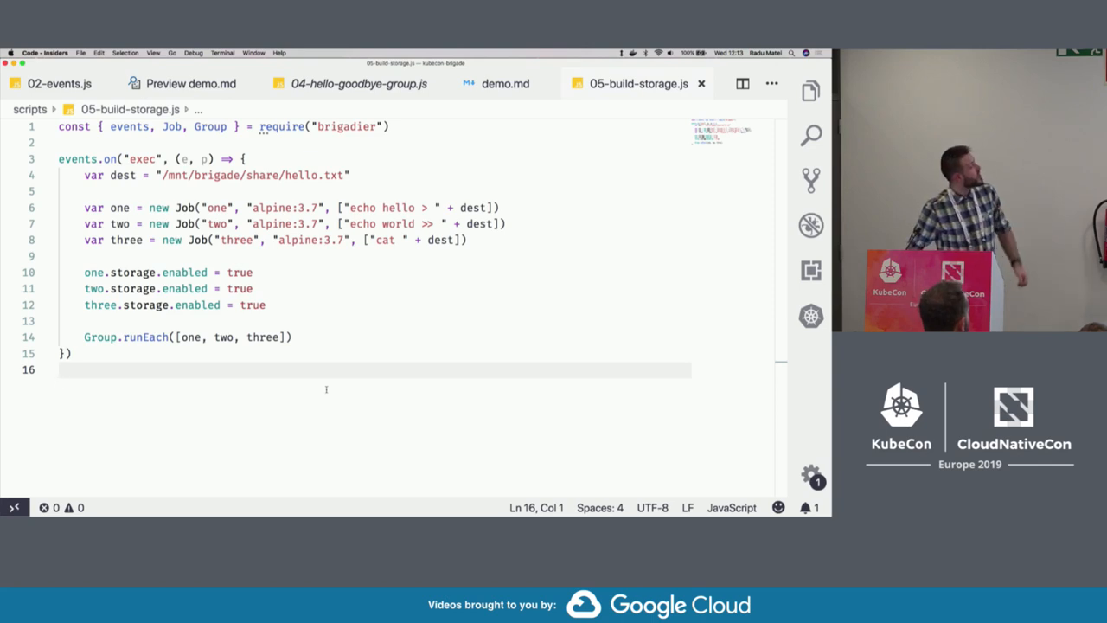
{"action": "triple_click", "coordinate": [200, 207]}
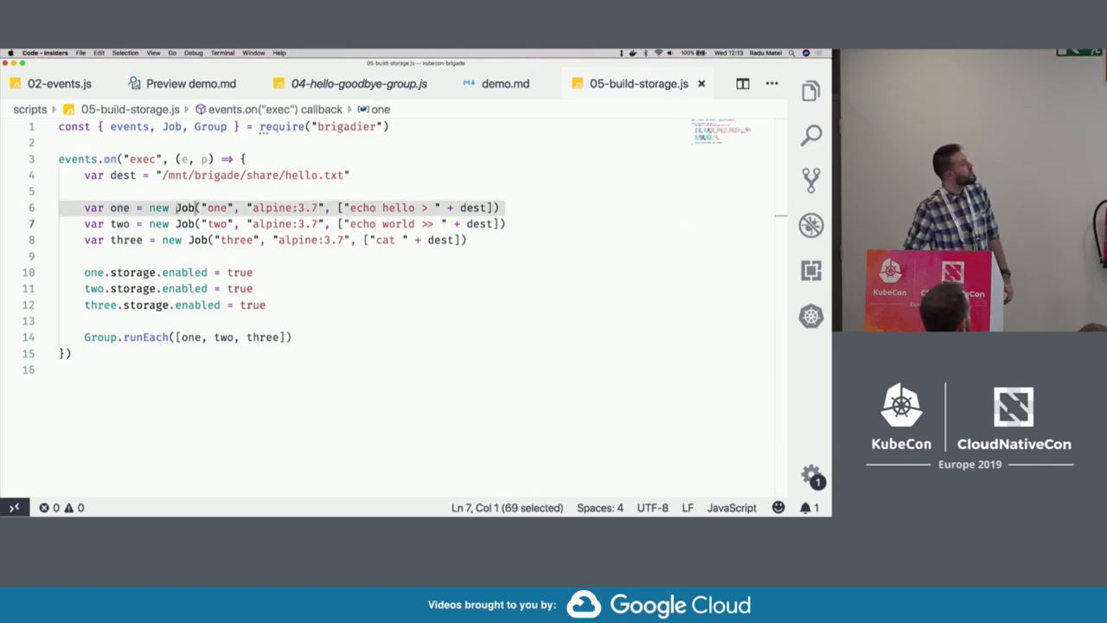
{"action": "left_click", "coordinate": [201, 223]}
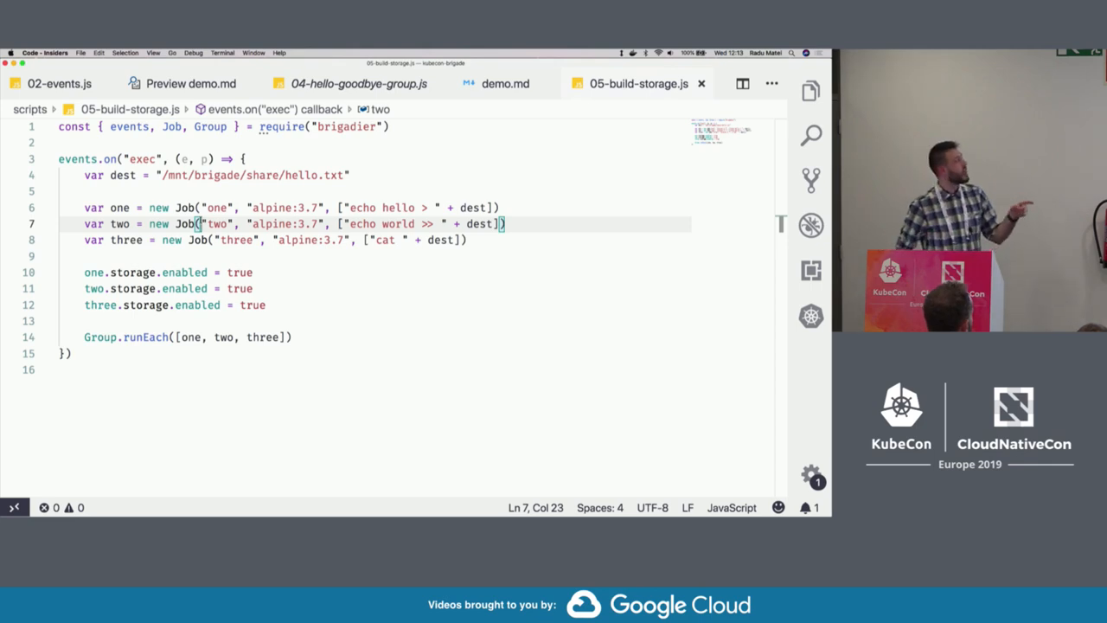
{"action": "double_click", "coordinate": [363, 223]}
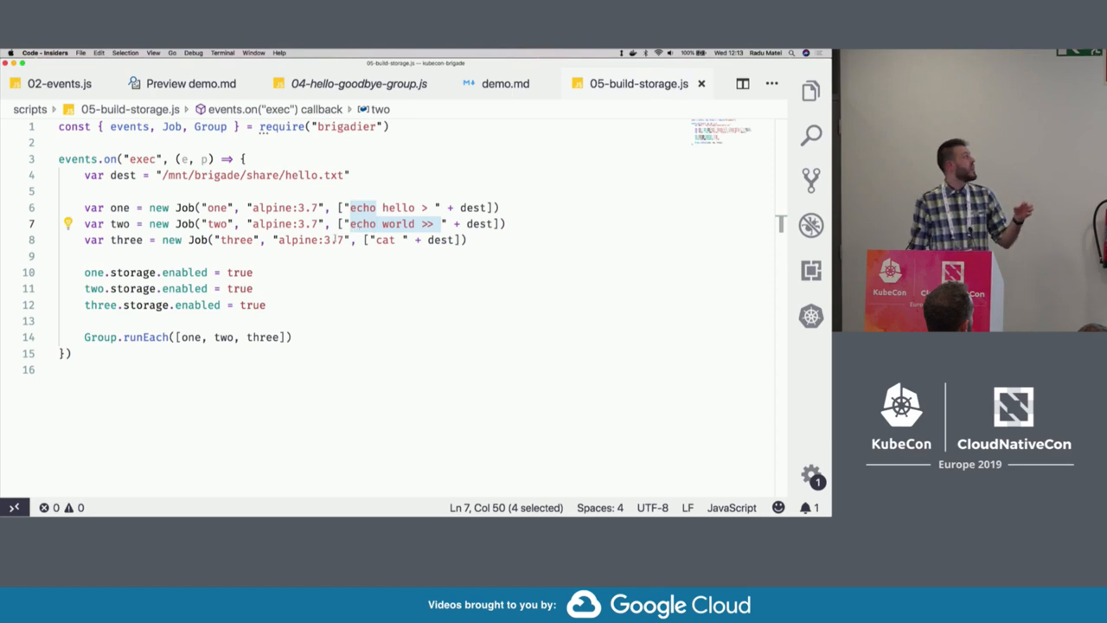
{"action": "triple_click", "coordinate": [337, 240]}
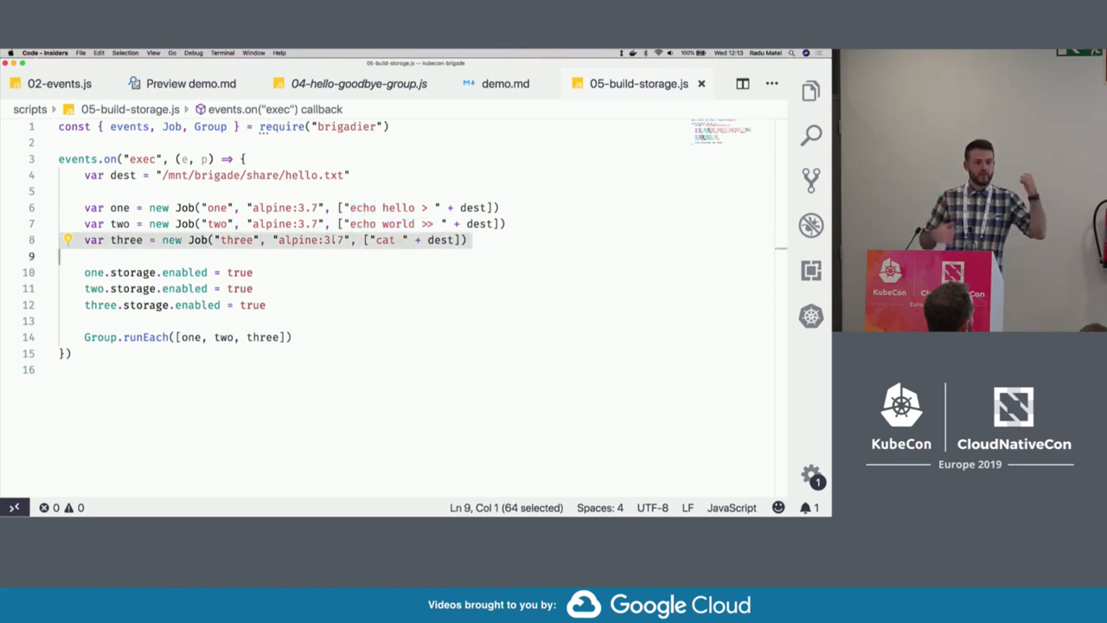
{"action": "left_click", "coordinate": [569, 389]}
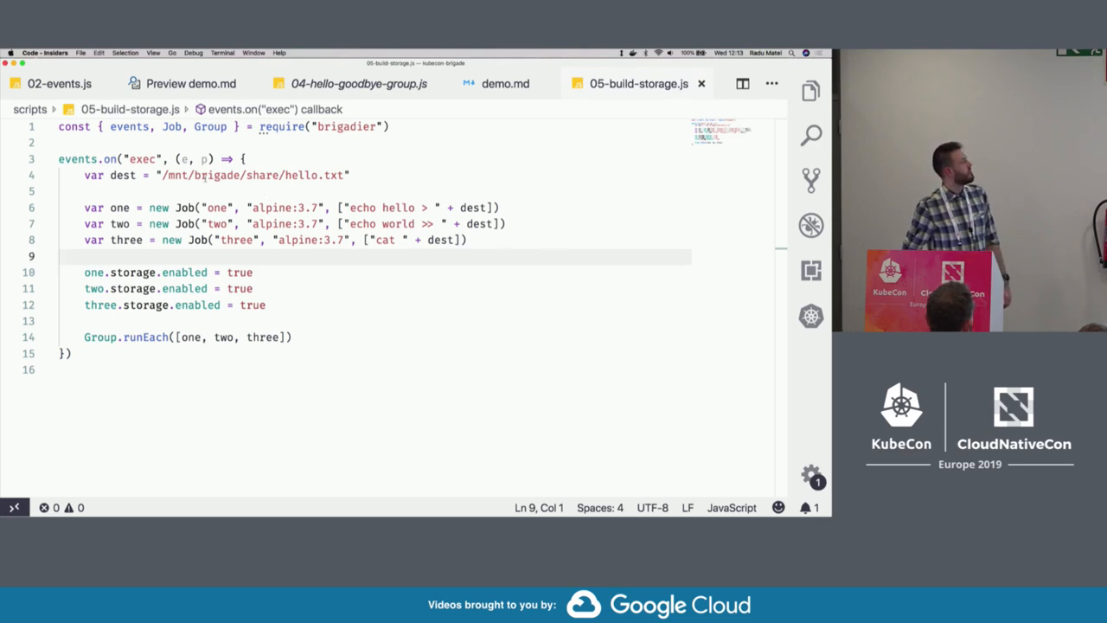
Highlight the /mnt/brigade/share path on line 4, then bring the Brigade dashboard terminal forward.
{"action": "left_click_drag", "start_coordinate": [165, 175], "coordinate": [279, 175]}
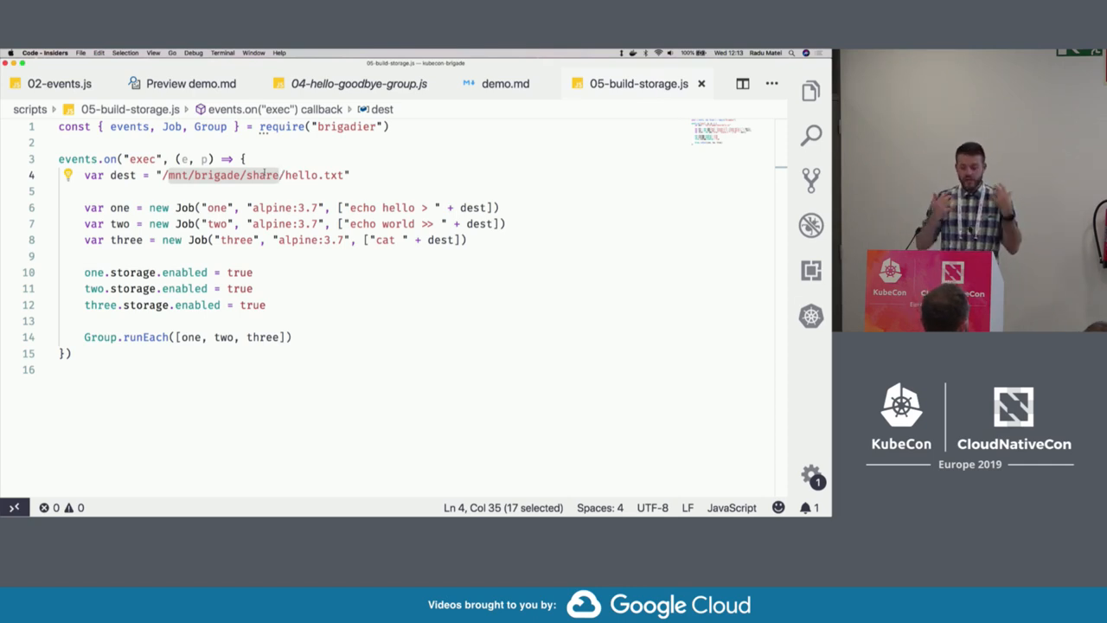
{"action": "left_click", "coordinate": [246, 252]}
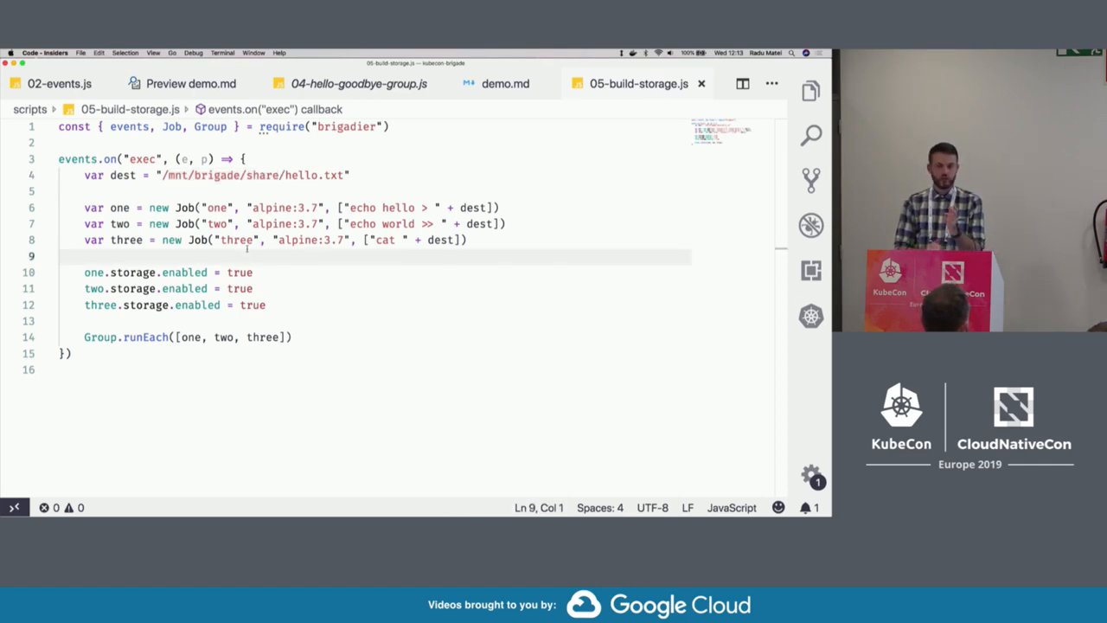
{"action": "key", "text": "ctrl+Up"}
{"action": "left_click", "coordinate": [234, 173]}
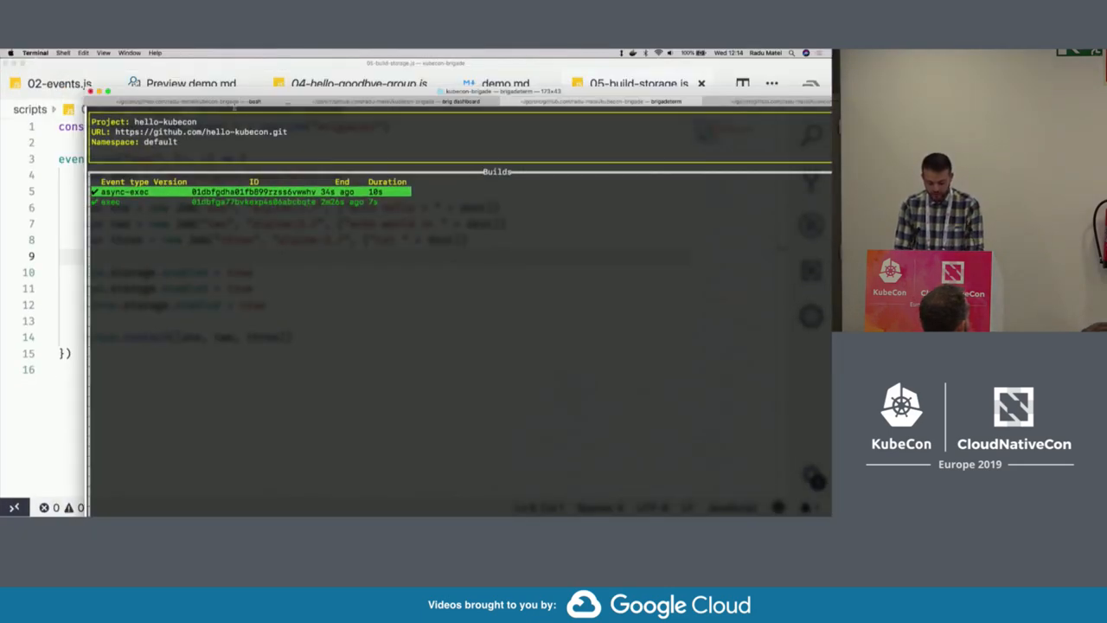
Run brig exec with scripts/05-build-storage.js to start a new hello-kubecon build.
{"action": "left_click", "coordinate": [255, 102]}
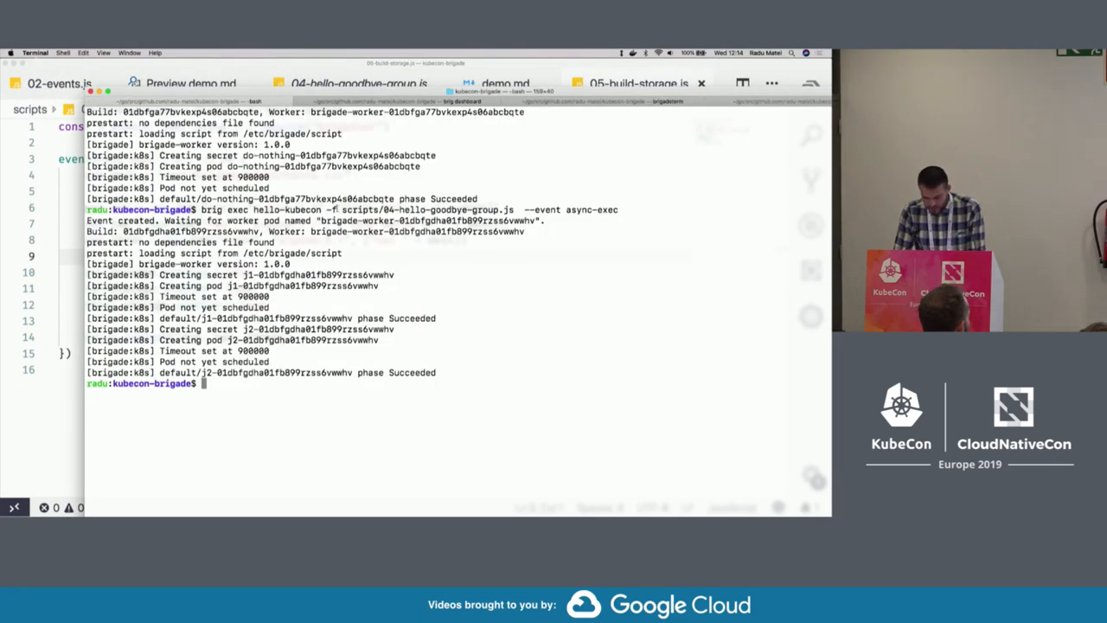
{"action": "key", "text": "Up"}
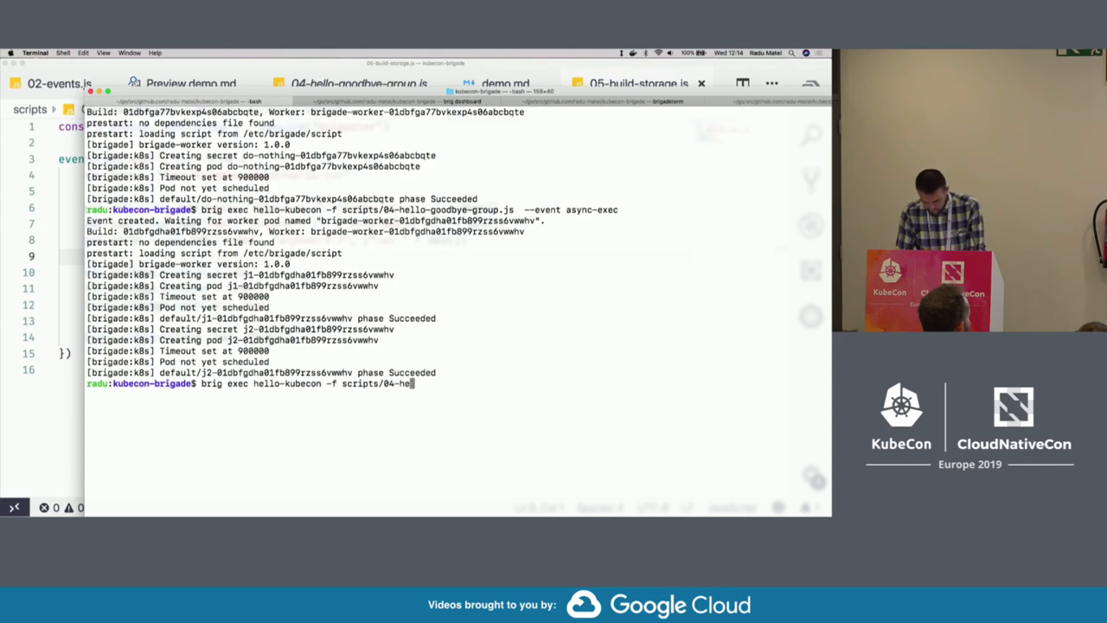
{"action": "key", "text": "Tab"}
{"action": "key", "text": "Return"}
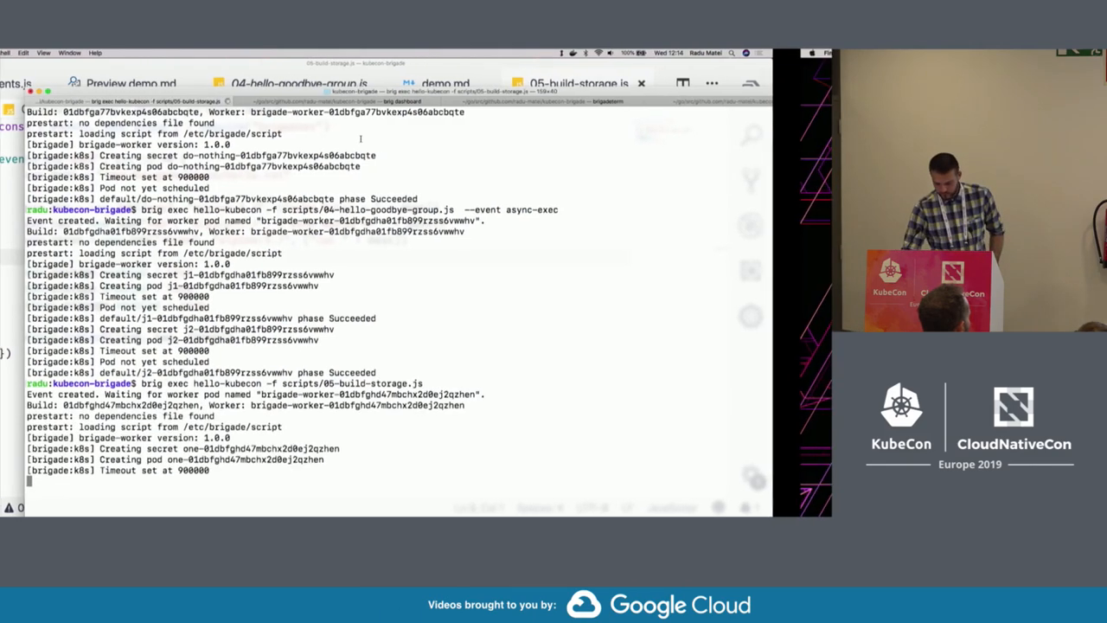
In brigadeterm, open the hello-kubecon running build's jobs timeline and check the brig exec output.
{"action": "left_click", "coordinate": [369, 101]}
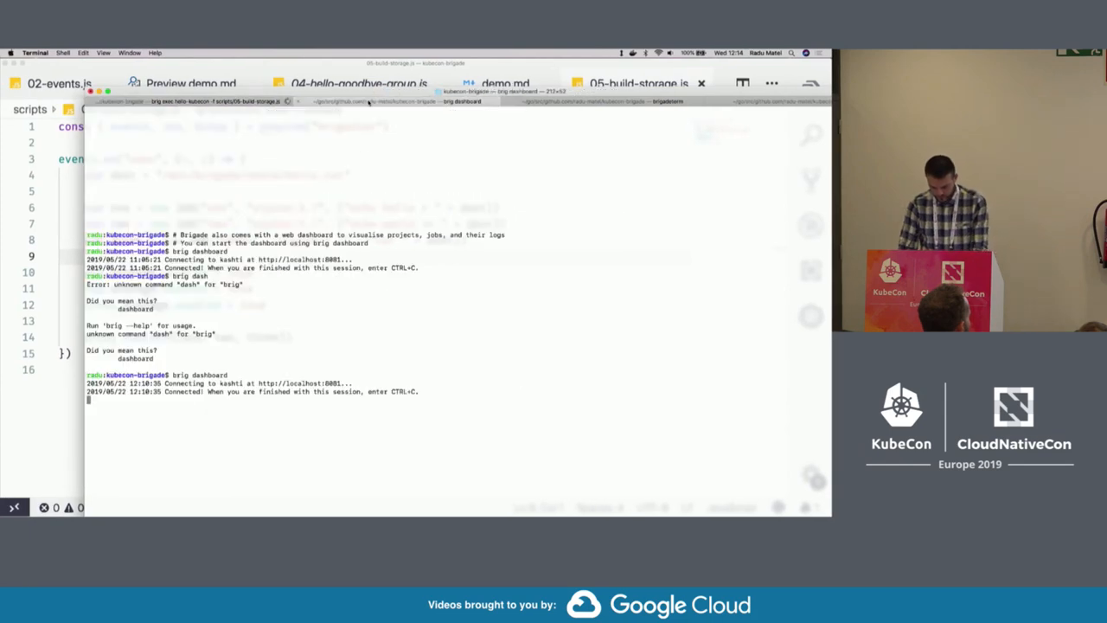
{"action": "left_click", "coordinate": [531, 101]}
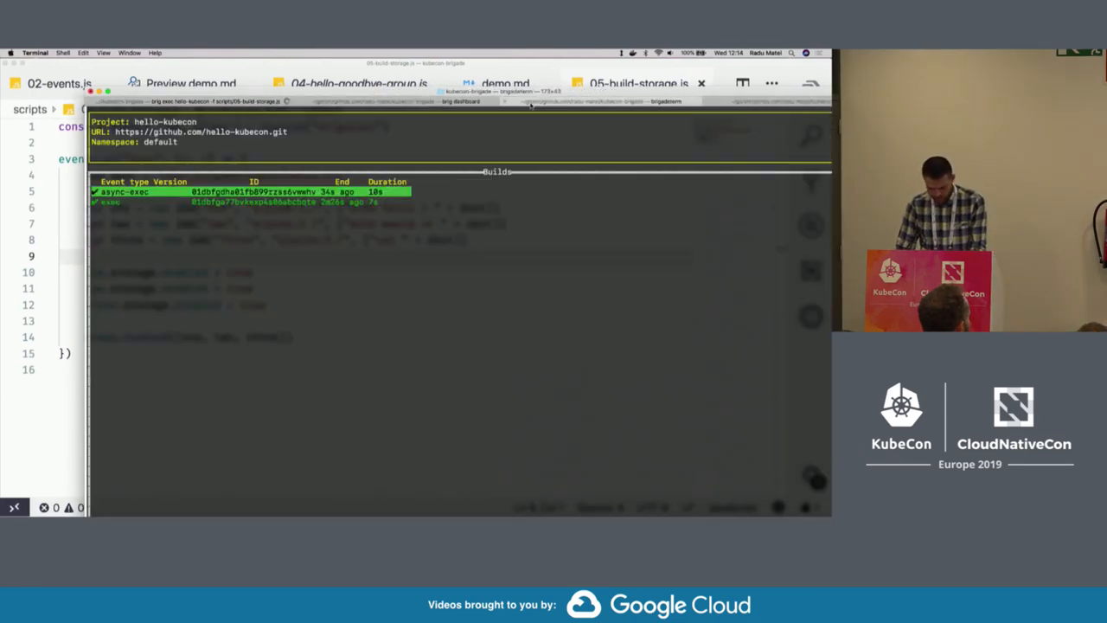
{"action": "key", "text": "Escape"}
{"action": "key", "text": "Return"}
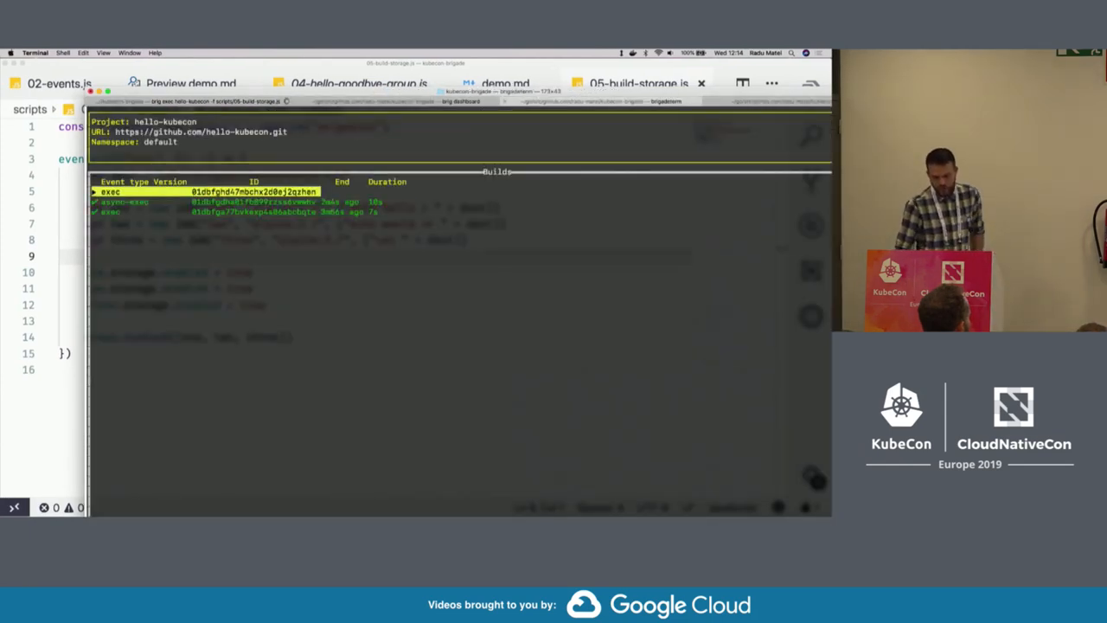
{"action": "key", "text": "Return"}
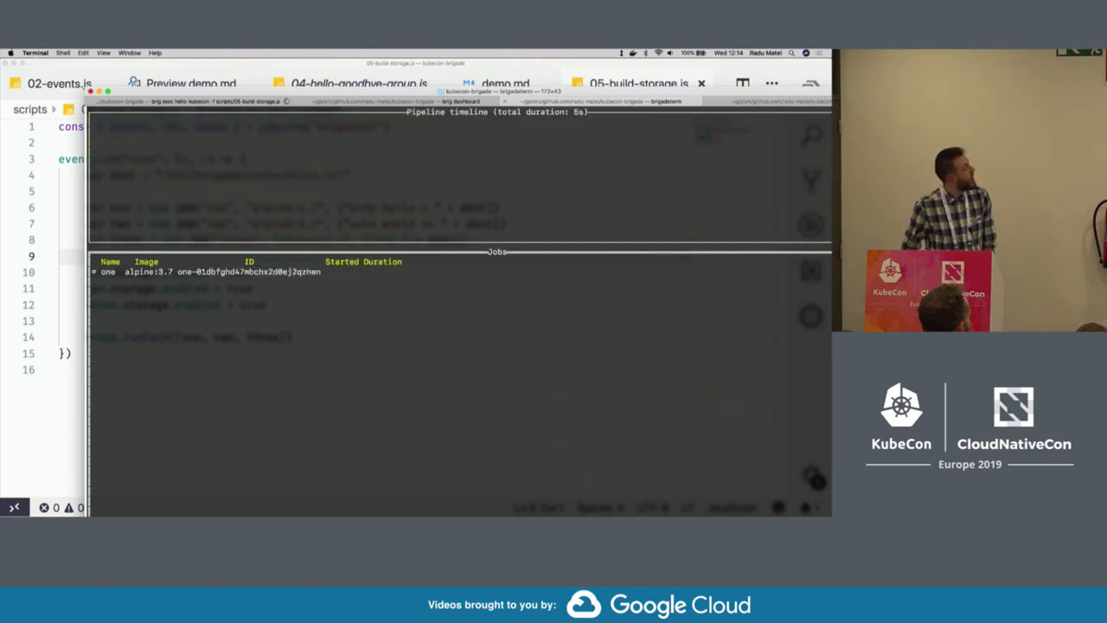
{"action": "key", "text": "Escape"}
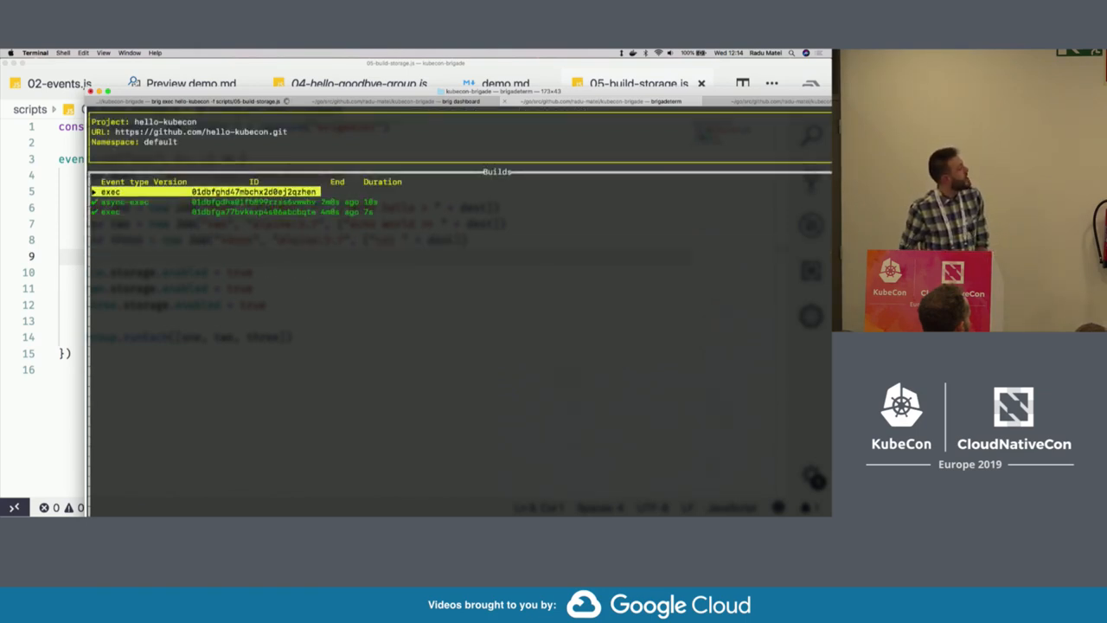
{"action": "key", "text": "Return"}
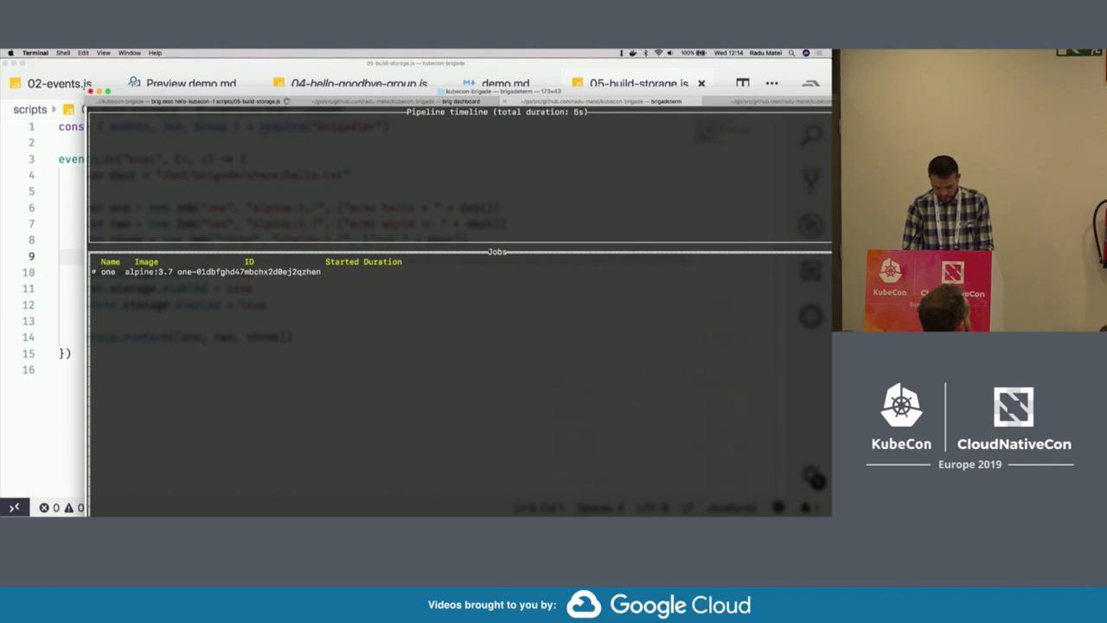
{"action": "left_click", "coordinate": [219, 103]}
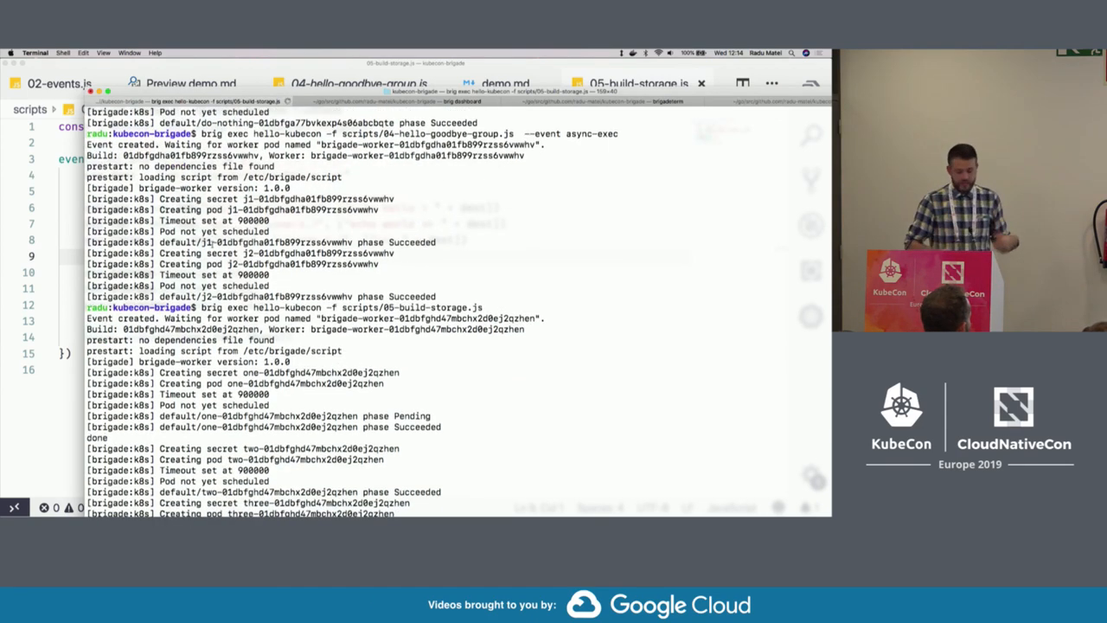
{"action": "left_click", "coordinate": [564, 106]}
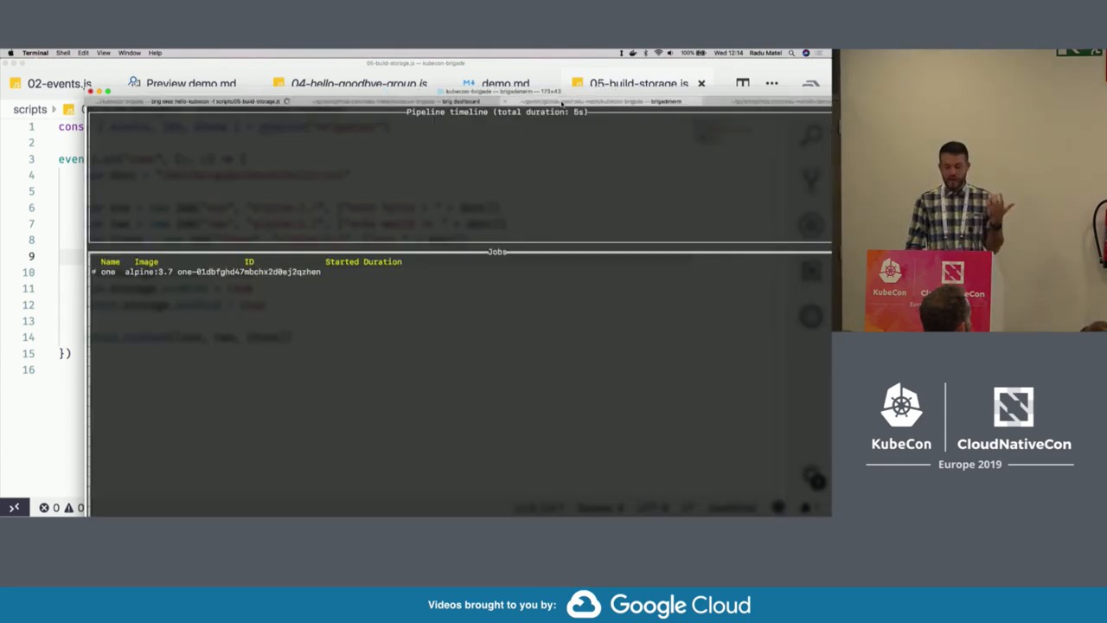
View the logs of jobs one, two and three, job three printing hello and world.
{"action": "key", "text": "Escape"}
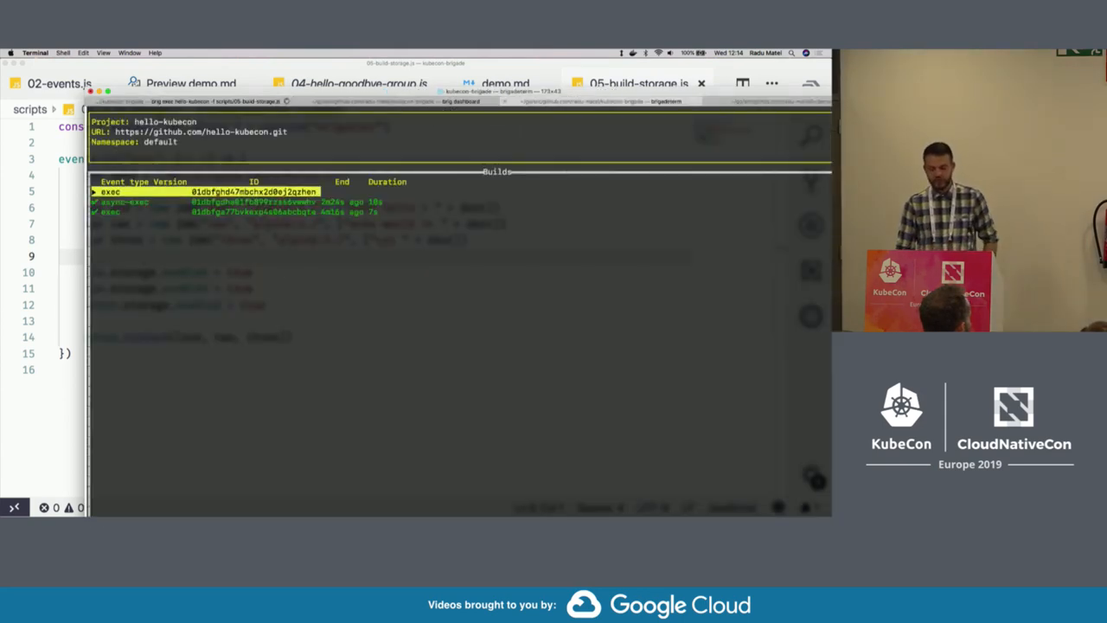
{"action": "key", "text": "Return"}
{"action": "key", "text": "Return"}
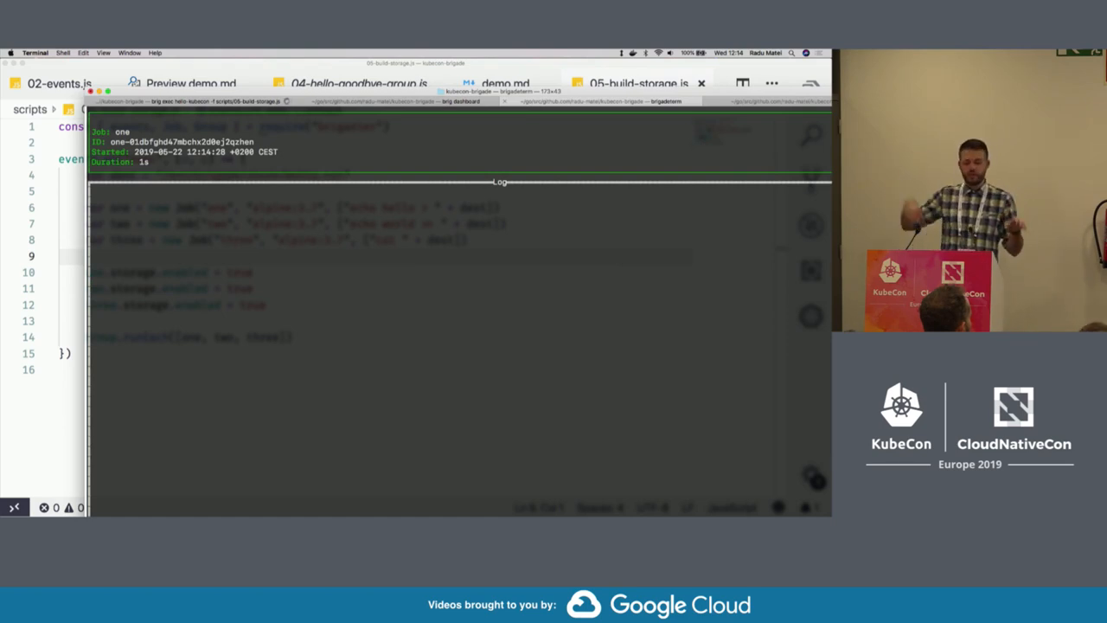
{"action": "key", "text": "Escape"}
{"action": "key", "text": "Down"}
{"action": "key", "text": "Return"}
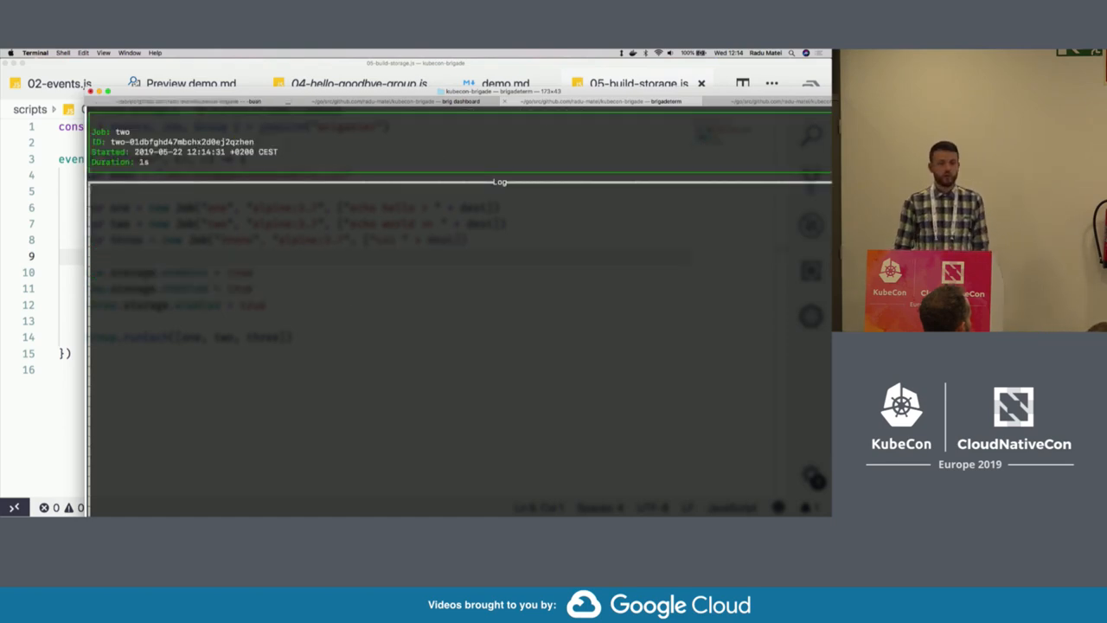
{"action": "key", "text": "Escape"}
{"action": "key", "text": "Down"}
{"action": "key", "text": "Return"}
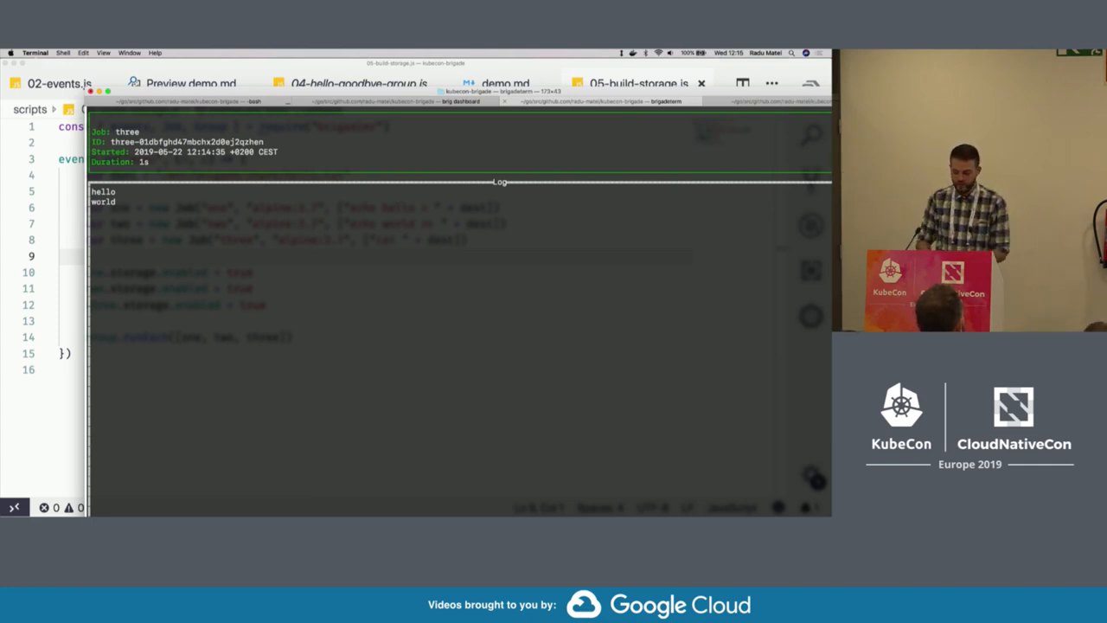
Quit brigadeterm with q and bring VS Code's 05-build-storage.js back in front.
{"action": "key", "text": "Escape"}
{"action": "key", "text": "q"}
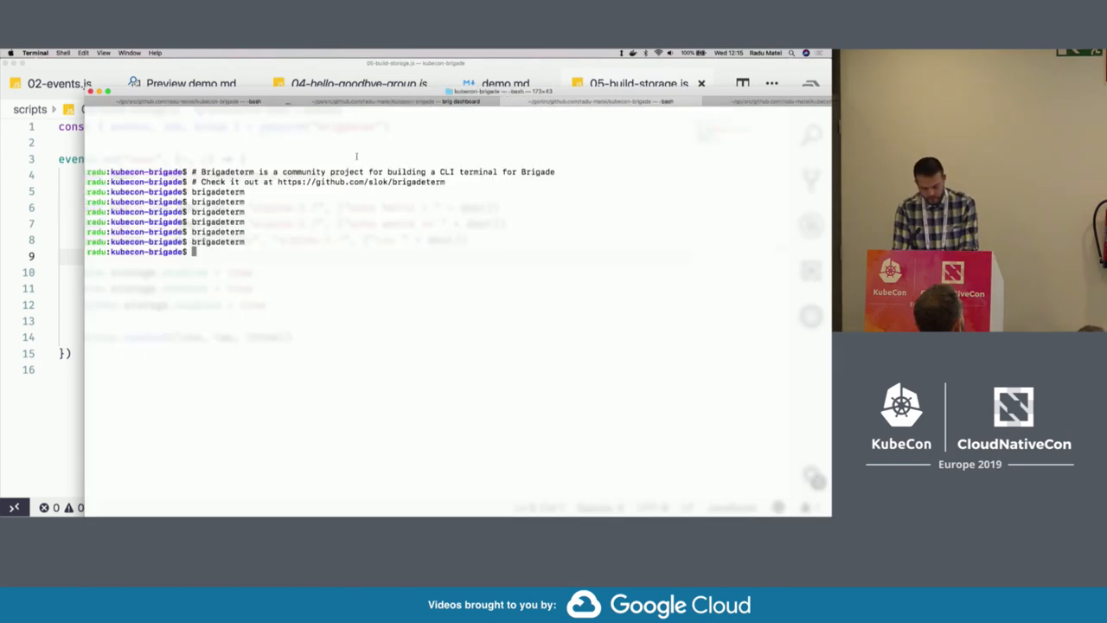
{"action": "left_click", "coordinate": [71, 310]}
Open 06-job-cache.js full-width, highlight the cacher job name, then switch to Terminal.
{"action": "key", "text": "super+b"}
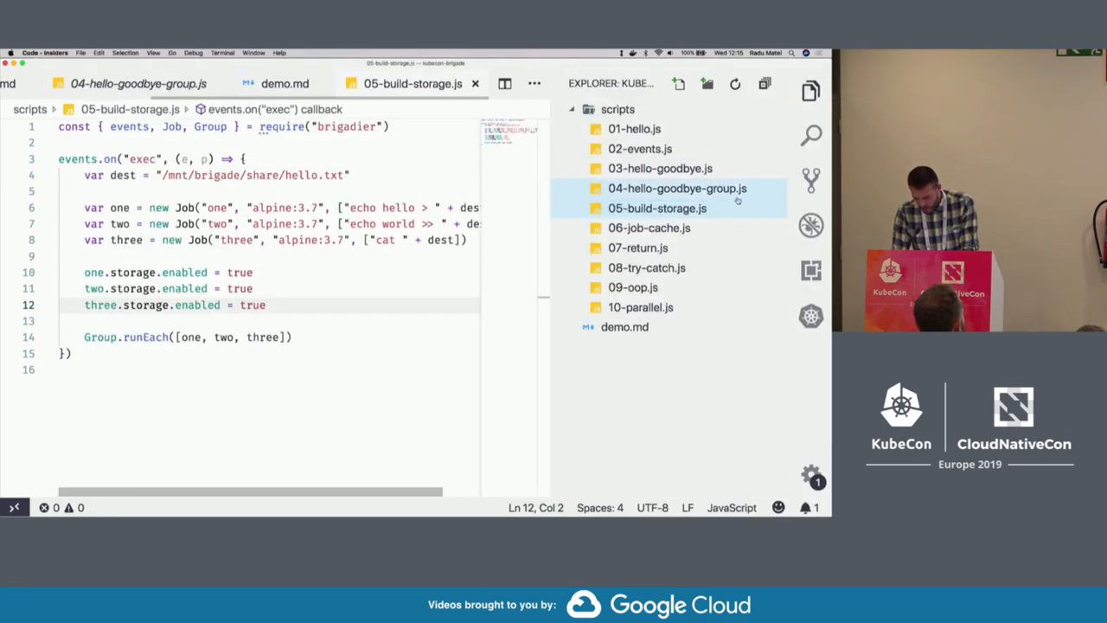
{"action": "left_click", "coordinate": [648, 228]}
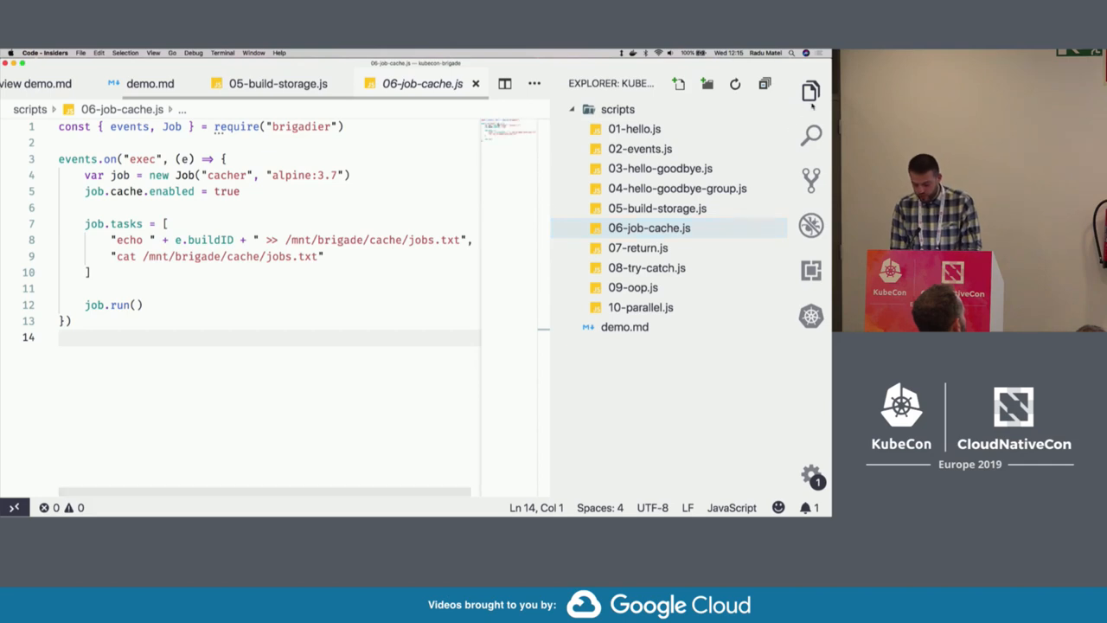
{"action": "key", "text": "super+b"}
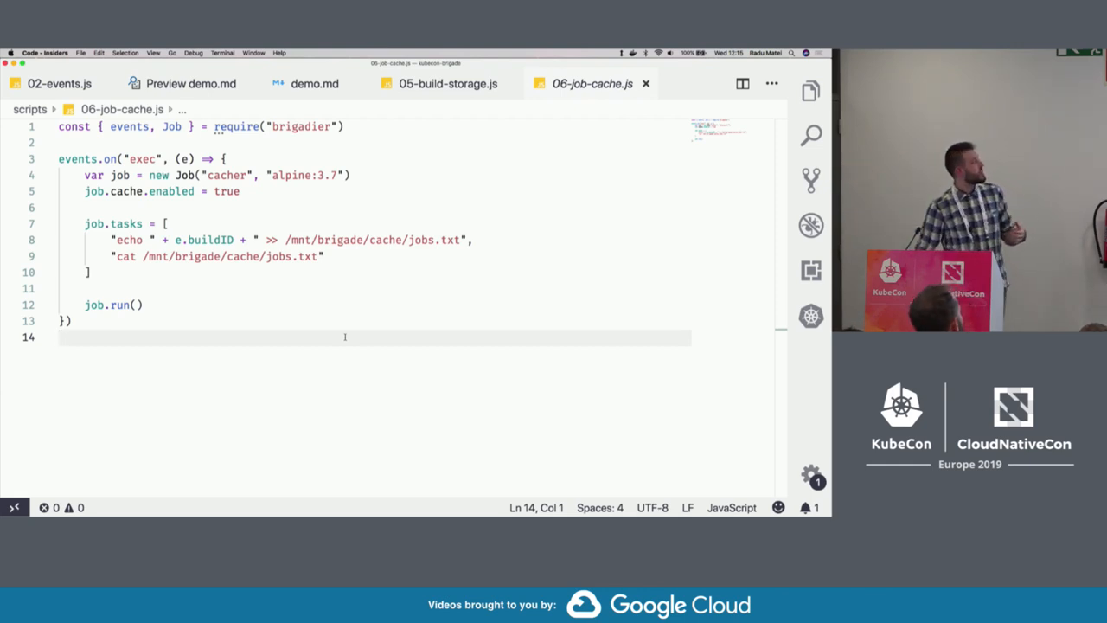
{"action": "double_click", "coordinate": [236, 175]}
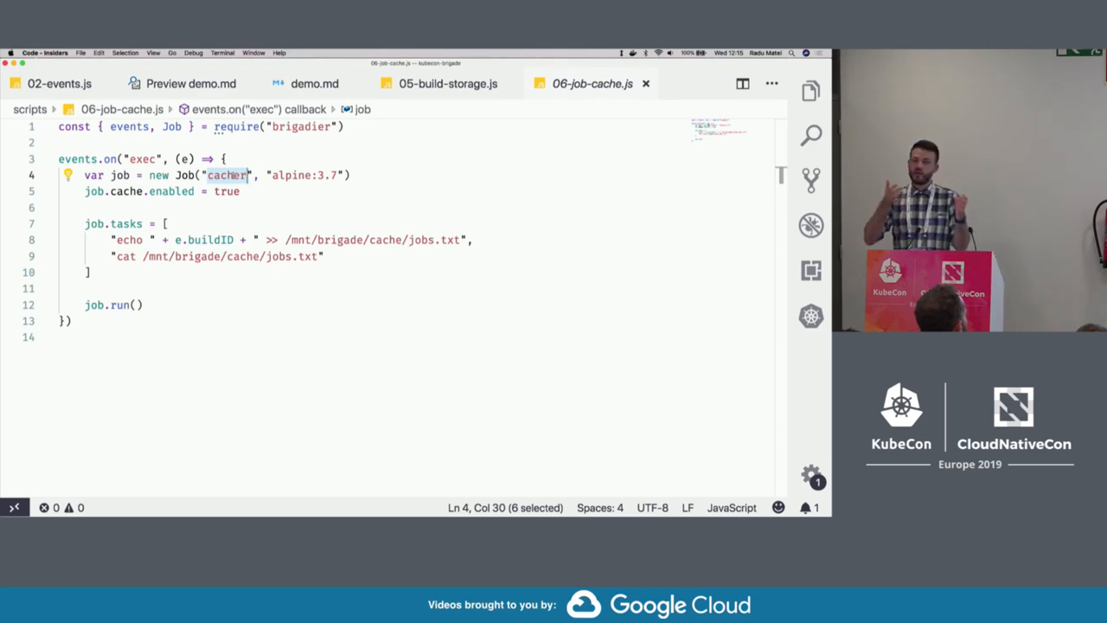
{"action": "key", "text": "super+Tab"}
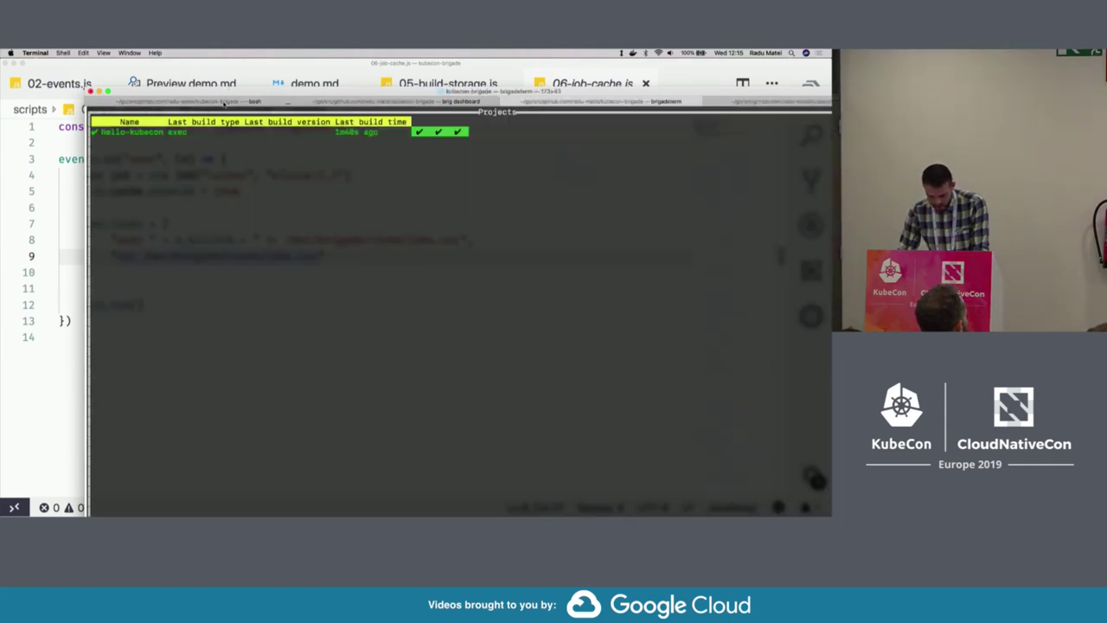
Cancel the stray brig run, enlarge the terminal text and clear the screen.
{"action": "left_click", "coordinate": [227, 103]}
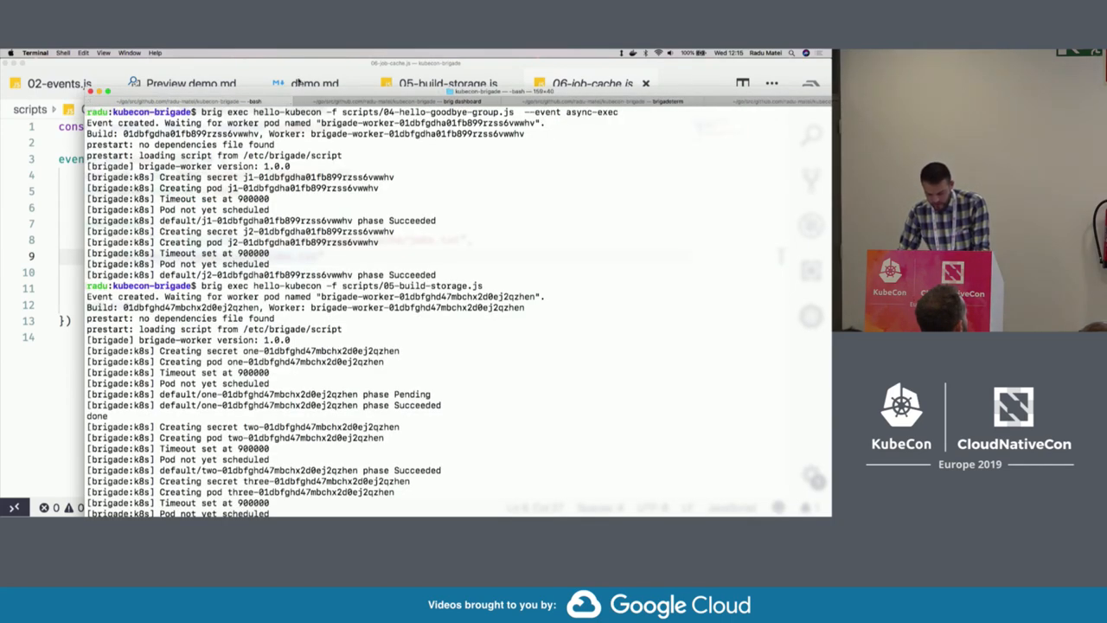
{"action": "left_click_drag", "start_coordinate": [291, 93], "coordinate": [283, 76]}
{"action": "key", "text": "Return"}
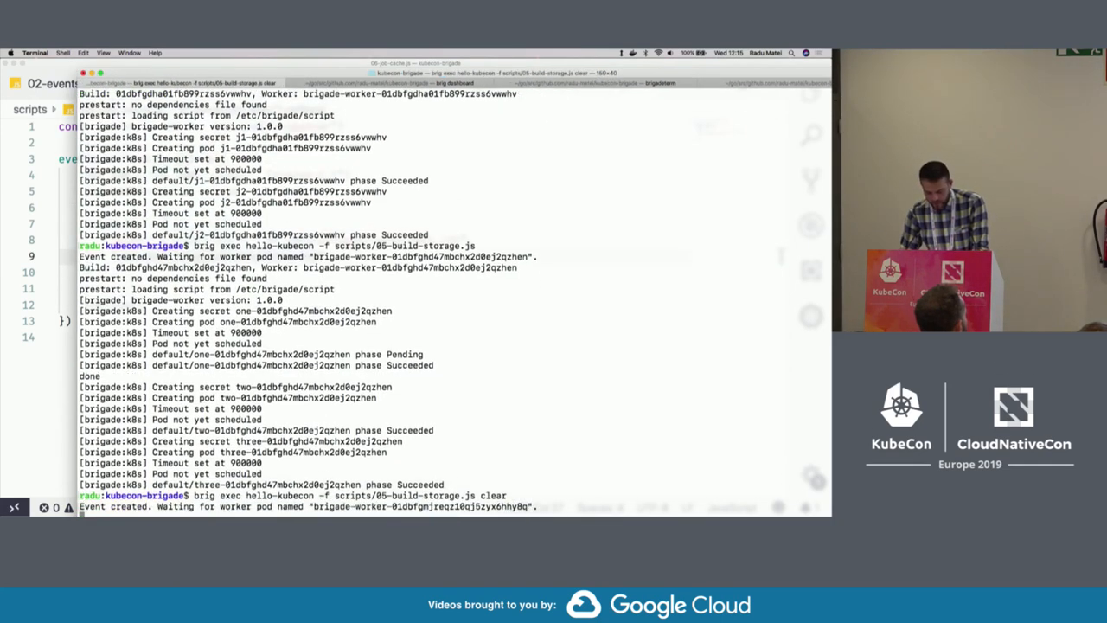
{"action": "type", "text": "clear"}
{"action": "key", "text": "ctrl+c"}
{"action": "key", "text": "Return"}
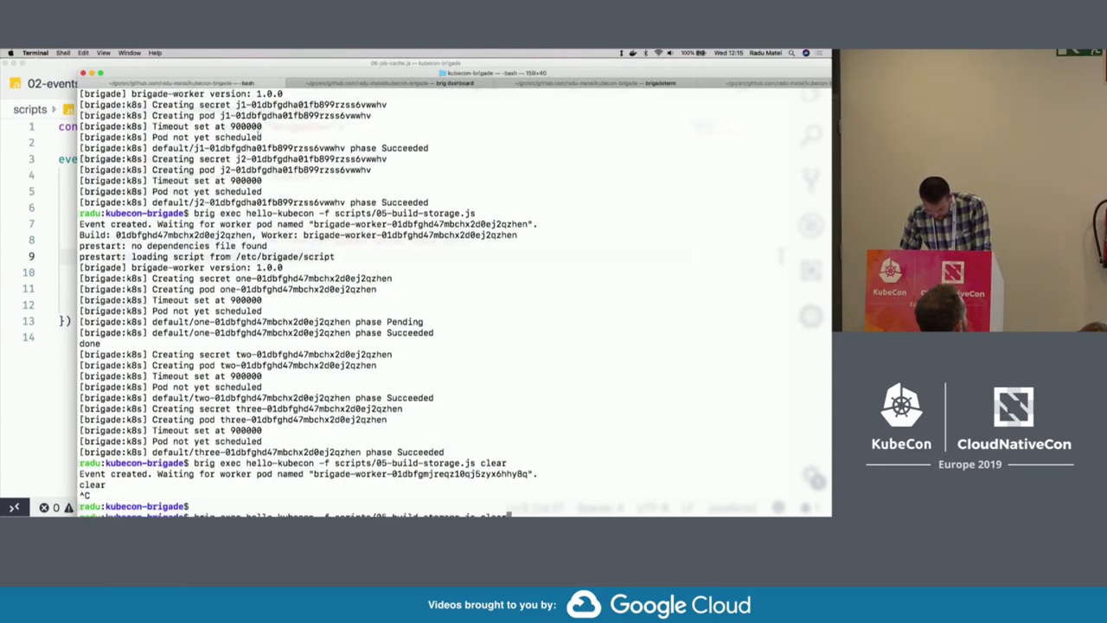
{"action": "key", "text": "super+plus"}
{"action": "type", "text": "clear"}
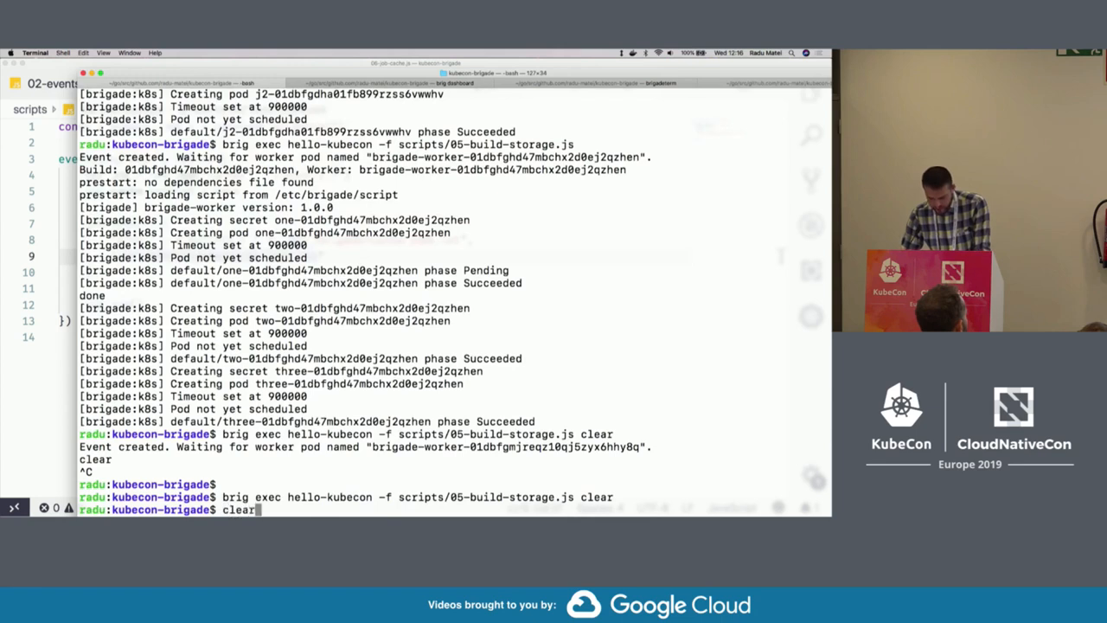
{"action": "key", "text": "Return"}
Run brig exec with scripts/06-job-cache.js against hello-kubecon.
{"action": "key", "text": "Up"}
{"action": "key", "text": "Up"}
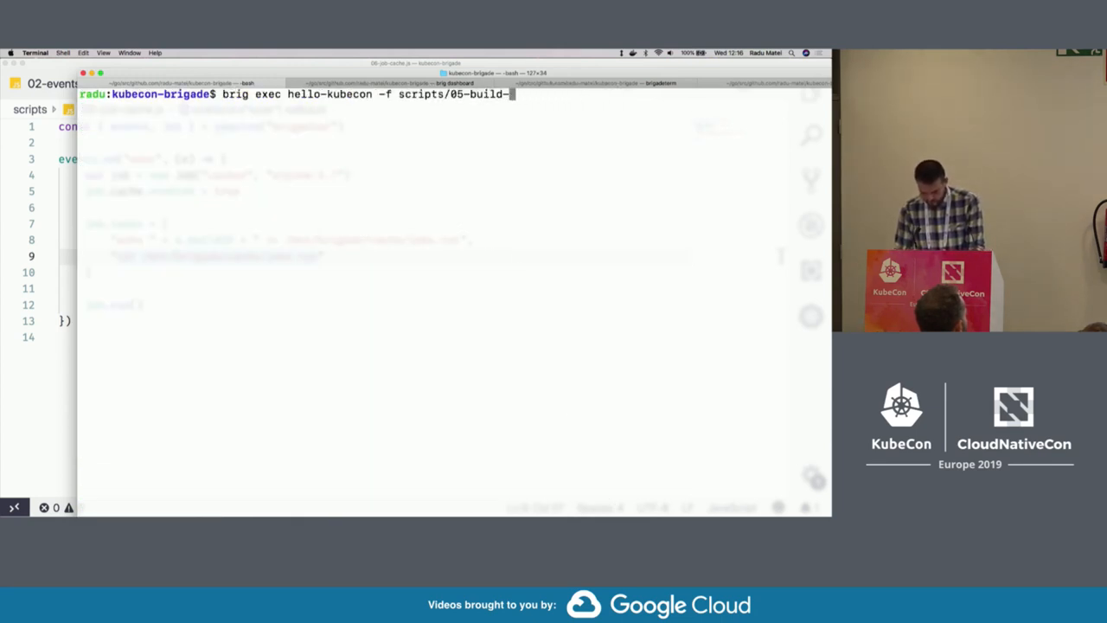
{"action": "key", "text": "Tab"}
{"action": "key", "text": "Return"}
{"action": "left_click", "coordinate": [52, 275]}
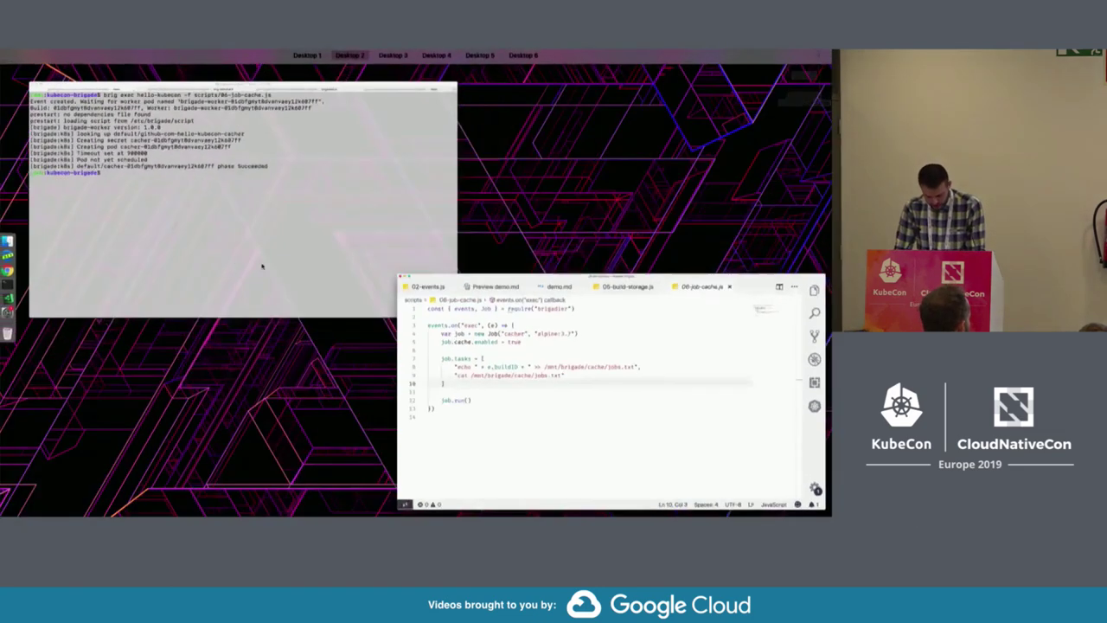
Bring the terminal back up and switch to the brig dashboard session.
{"action": "key", "text": "ctrl+Up"}
{"action": "left_click", "coordinate": [307, 249]}
{"action": "left_click", "coordinate": [416, 82]}
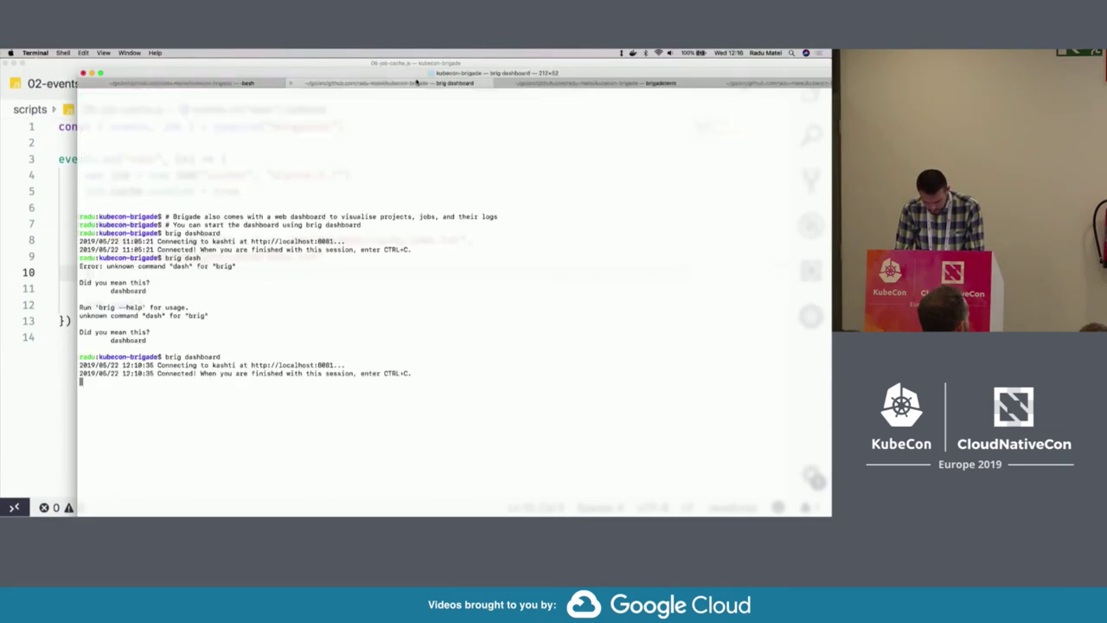
View the hello-kubecon project's latest build and its cacher job log in brigadeterm.
{"action": "left_click", "coordinate": [578, 82]}
{"action": "key", "text": "Return"}
{"action": "key", "text": "Return"}
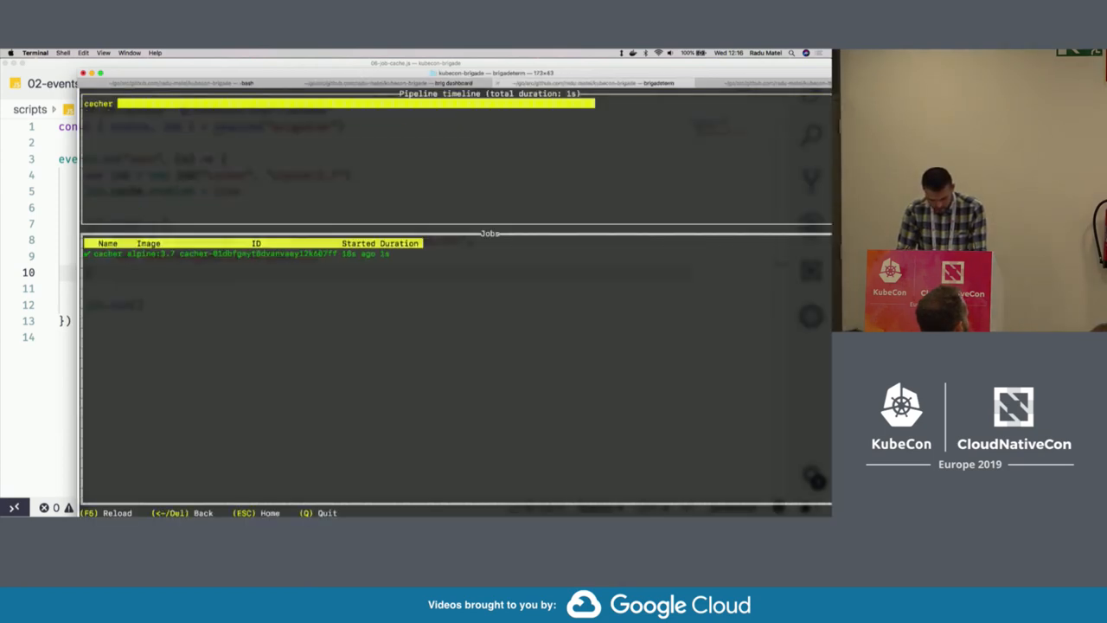
{"action": "key", "text": "Return"}
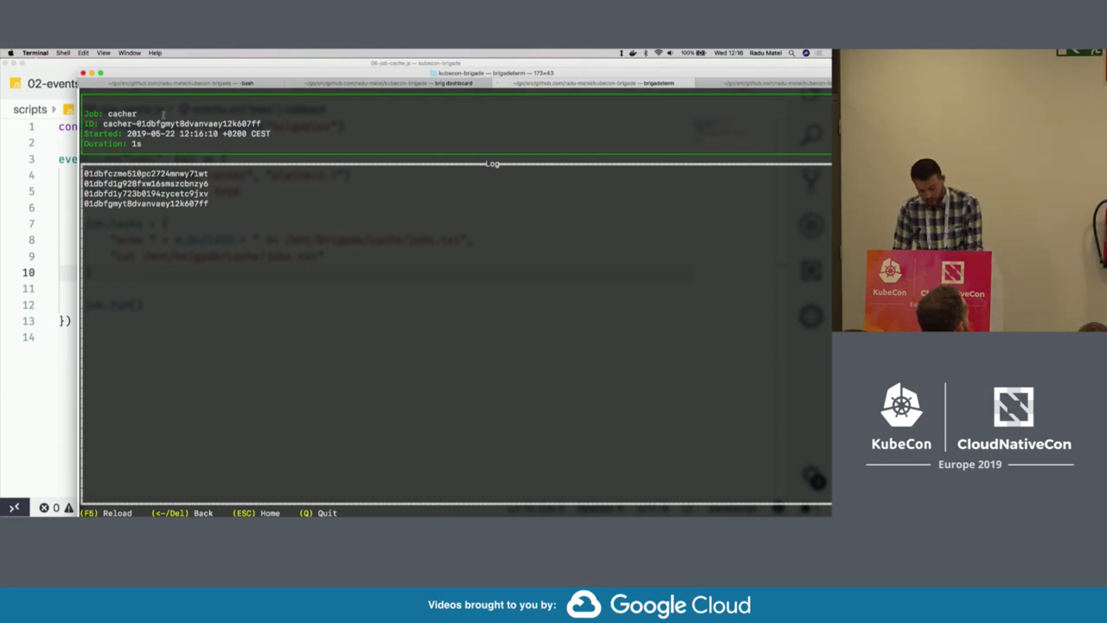
Rerun the job-cache script with brig exec from the shell tab.
{"action": "left_click", "coordinate": [186, 83]}
{"action": "key", "text": "Up"}
{"action": "key", "text": "Return"}
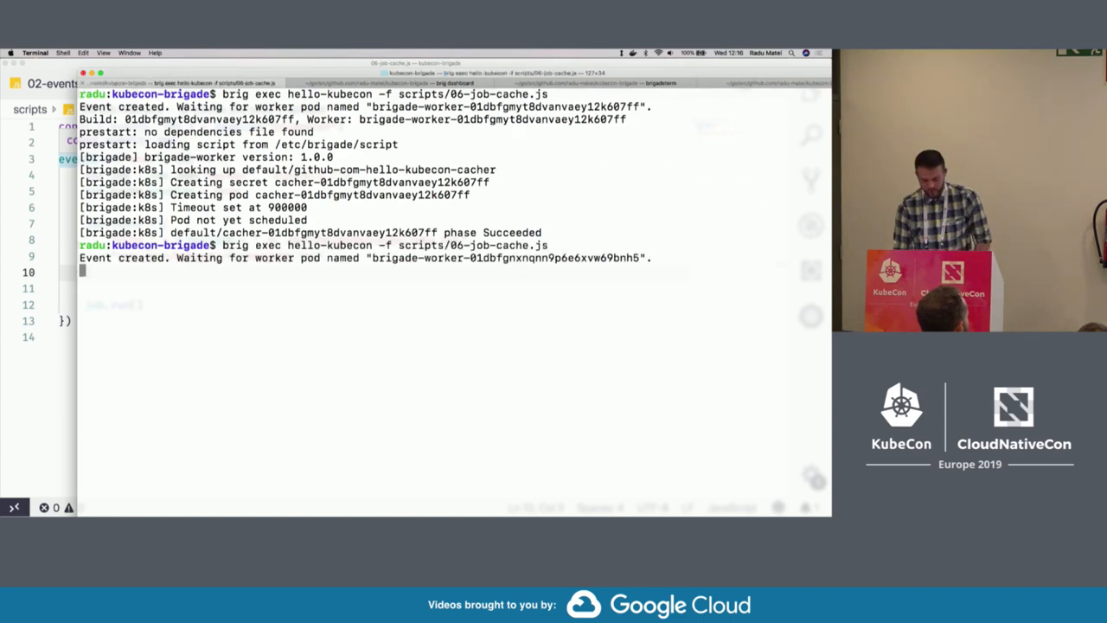
Reload brigadeterm to the newest build's cacher log showing five cached build IDs.
{"action": "left_click", "coordinate": [523, 84]}
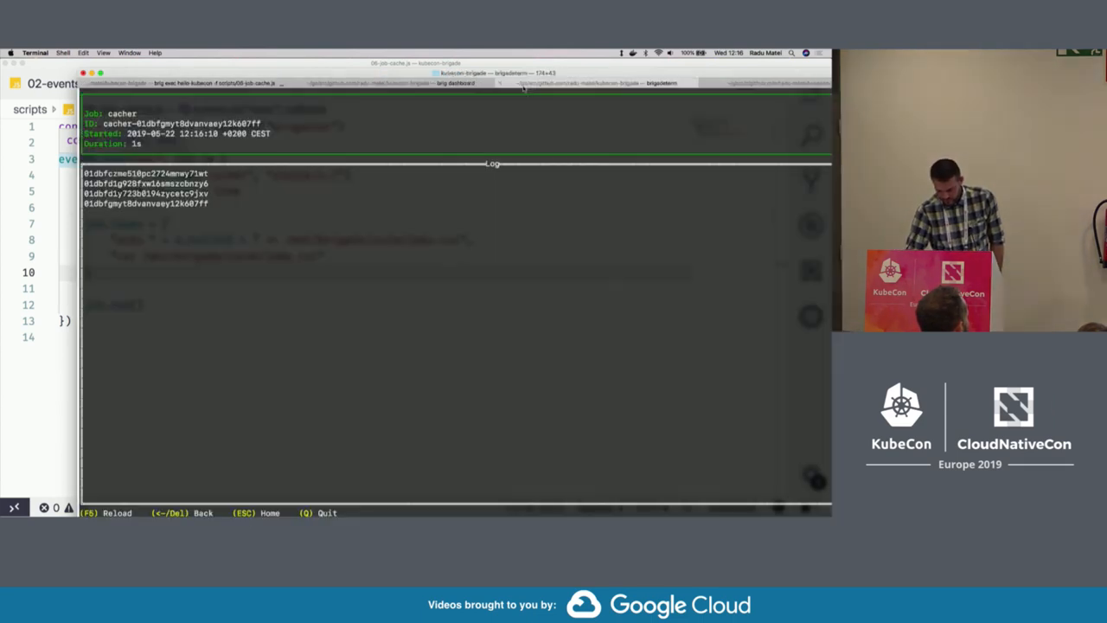
{"action": "key", "text": "BackSpace"}
{"action": "key", "text": "BackSpace"}
{"action": "key", "text": "Return"}
{"action": "key", "text": "Return"}
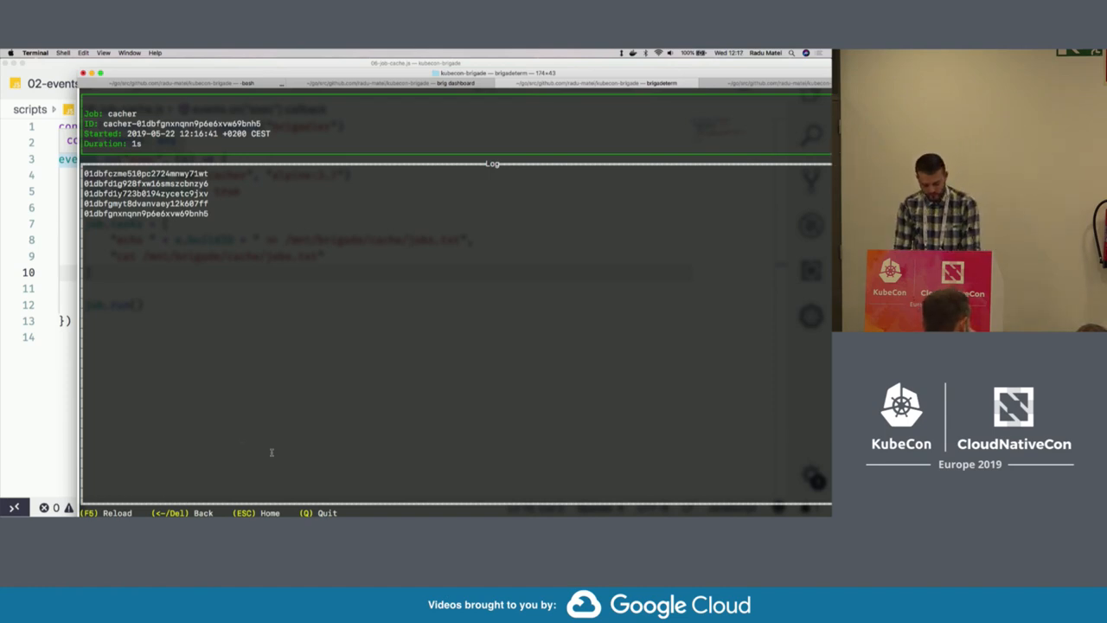
Show 08-try-catch.js from the Explorer, then switch over to the browser's Kashti dashboard.
{"action": "left_click", "coordinate": [65, 275]}
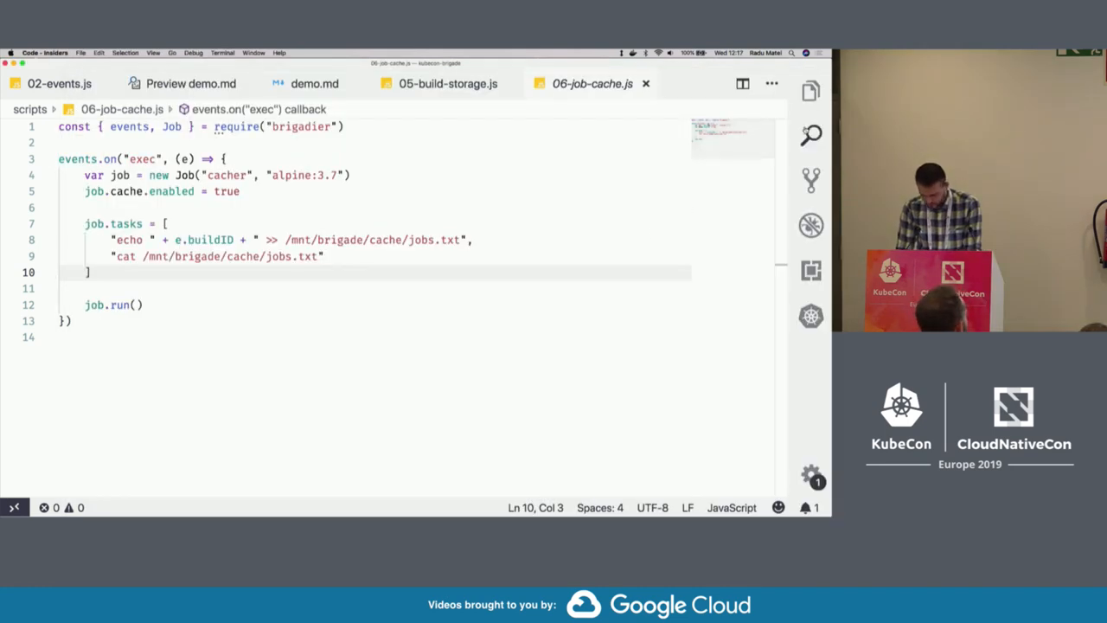
{"action": "left_click", "coordinate": [810, 92]}
{"action": "left_click", "coordinate": [672, 269]}
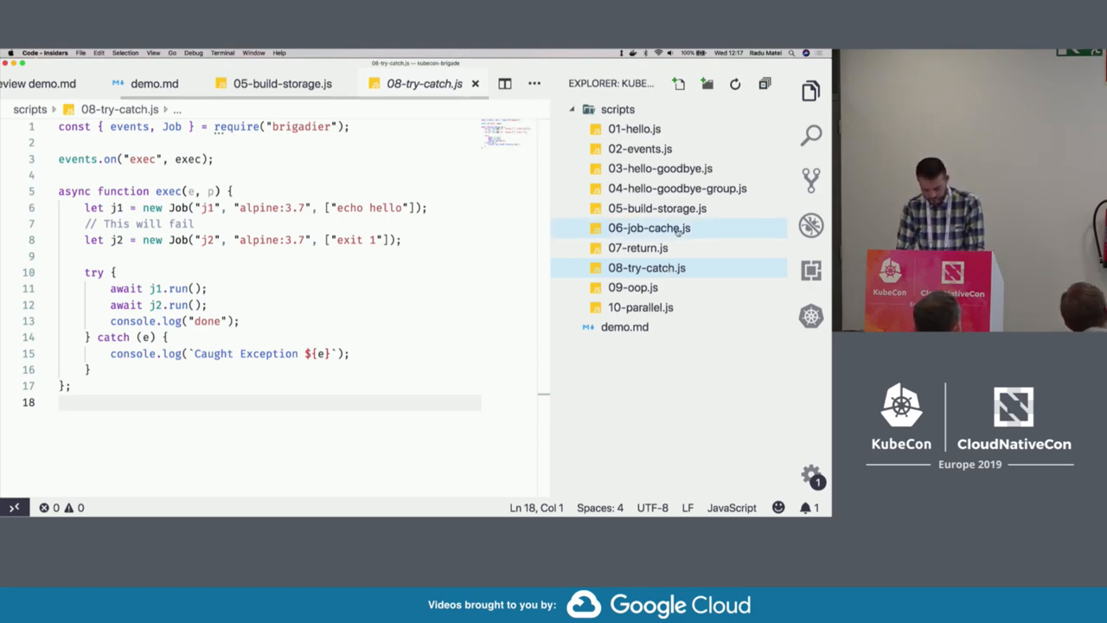
{"action": "key", "text": "super+Tab"}
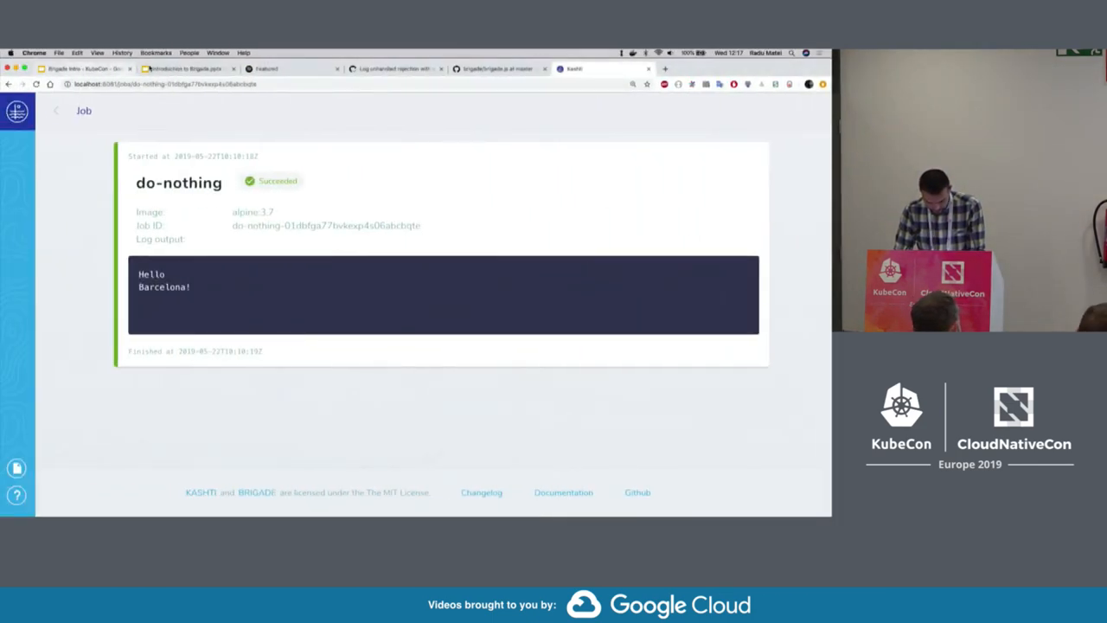
Present the deck full screen and advance to the 'Getting started with Brigade' slide.
{"action": "left_click", "coordinate": [177, 69]}
{"action": "left_click", "coordinate": [733, 108]}
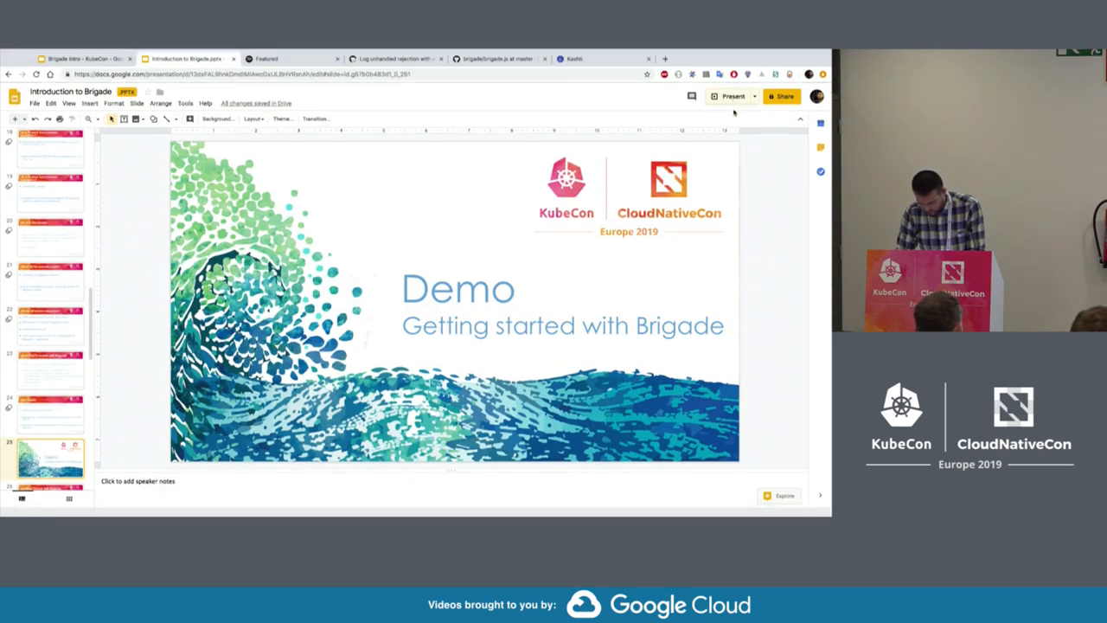
{"action": "key", "text": "Right"}
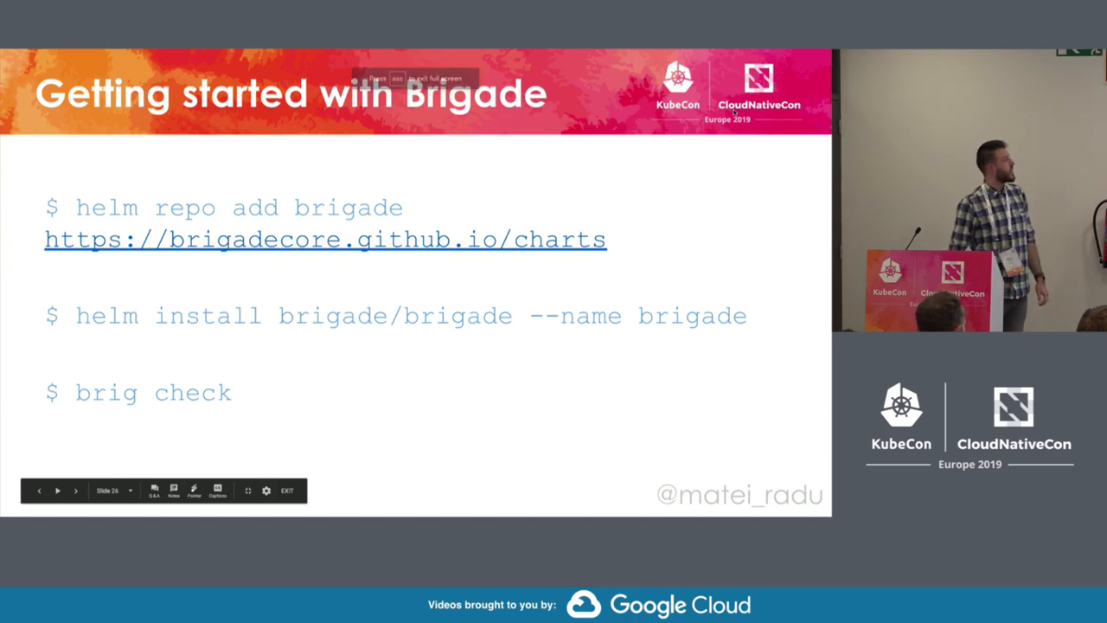